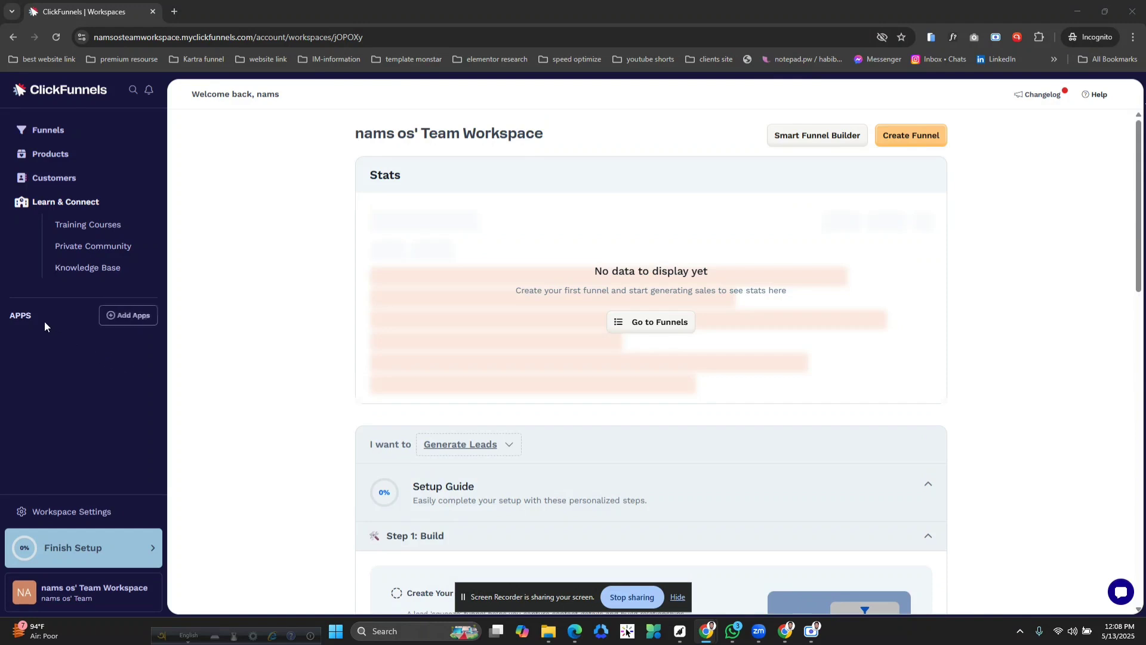
- Add the Site & Blog app to the workspace from the list of popular apps
click(135, 320)
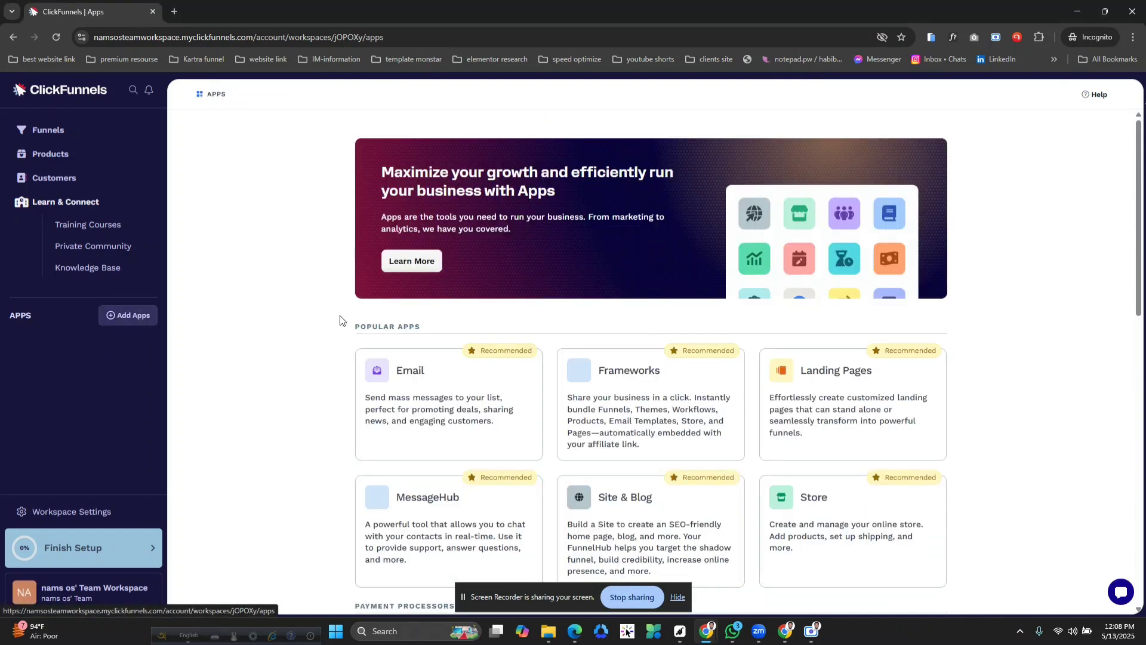
scroll(960, 366, down, 3)
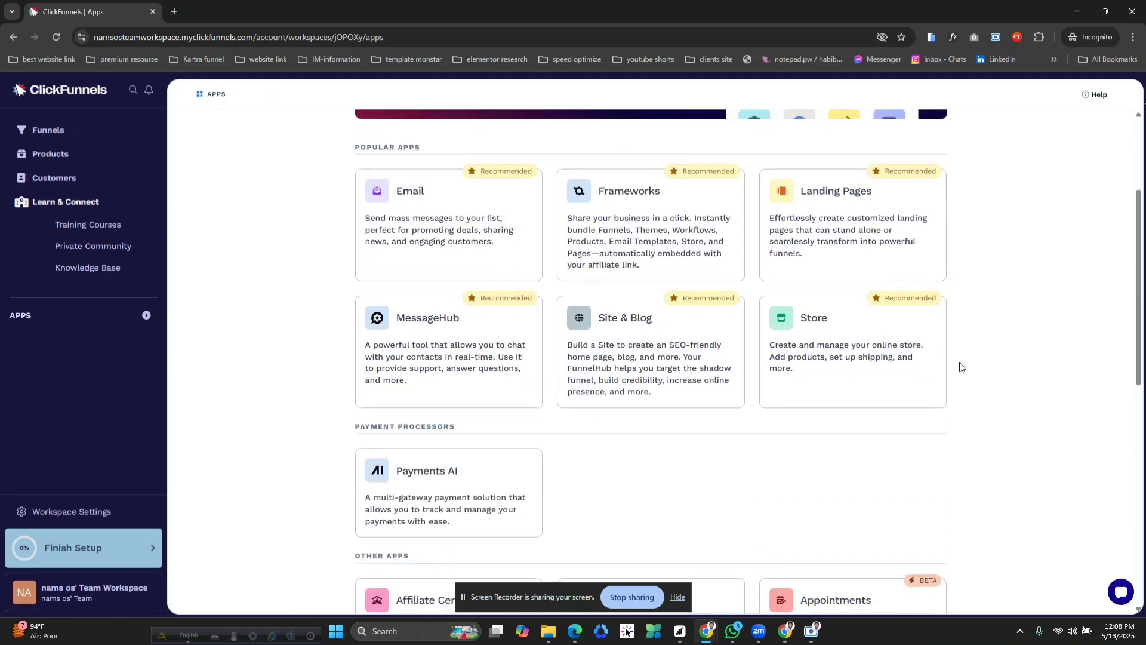
scroll(961, 366, down, 1)
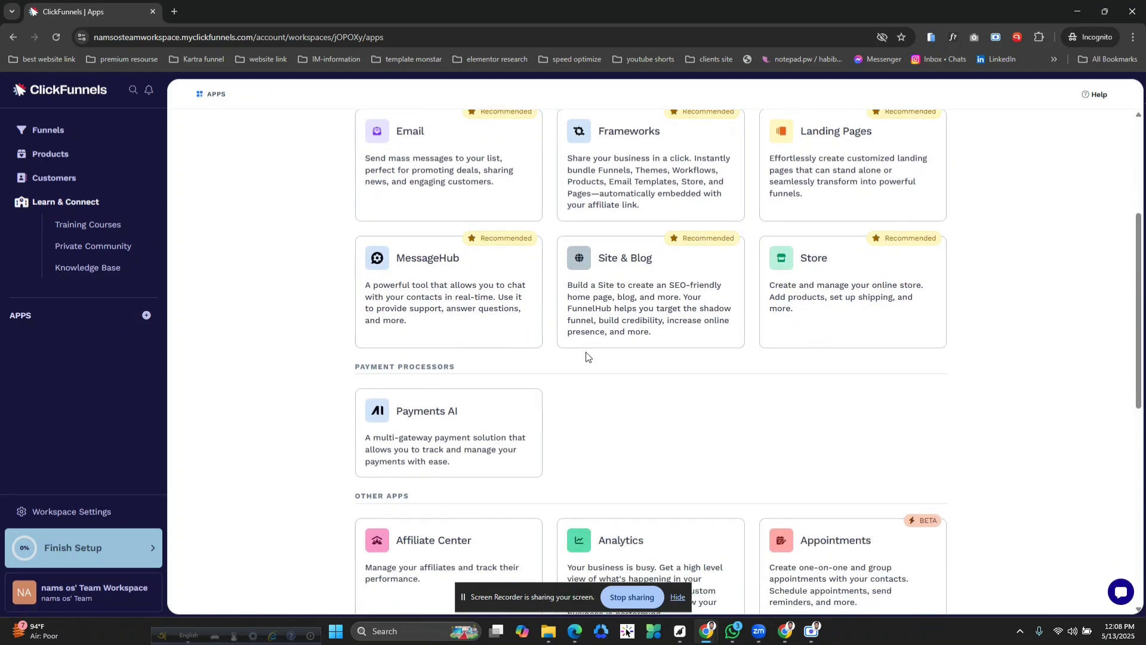
click(650, 310)
click(471, 274)
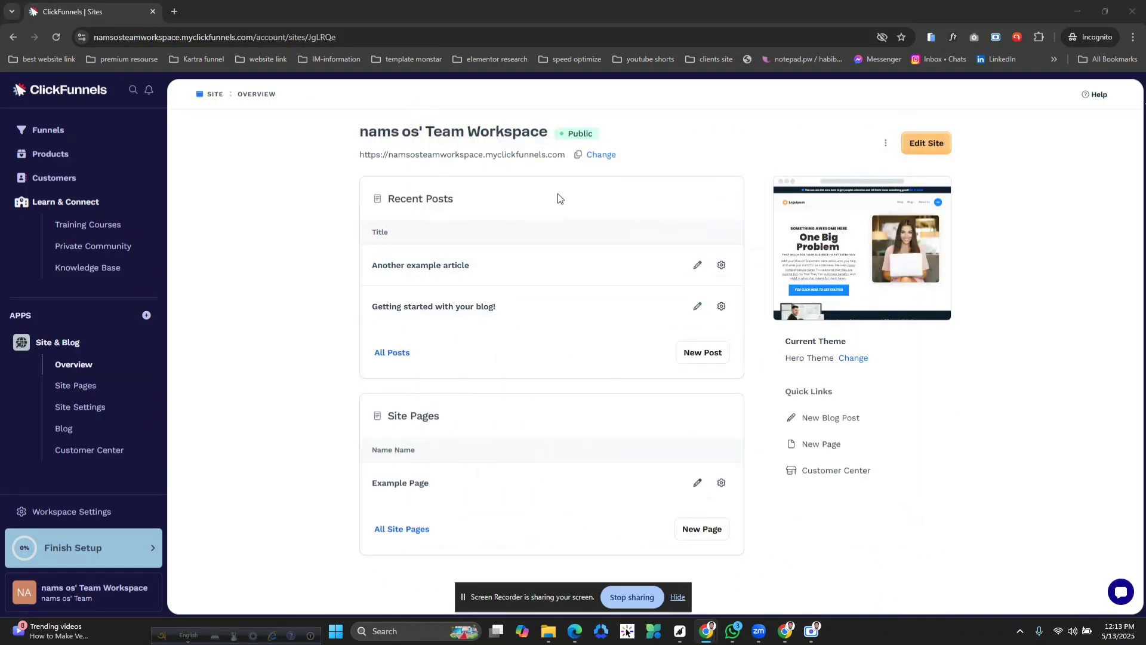
- Copy the site's URL, view the live site in a new browser tab, and return to the site overview
click(578, 155)
click(174, 11)
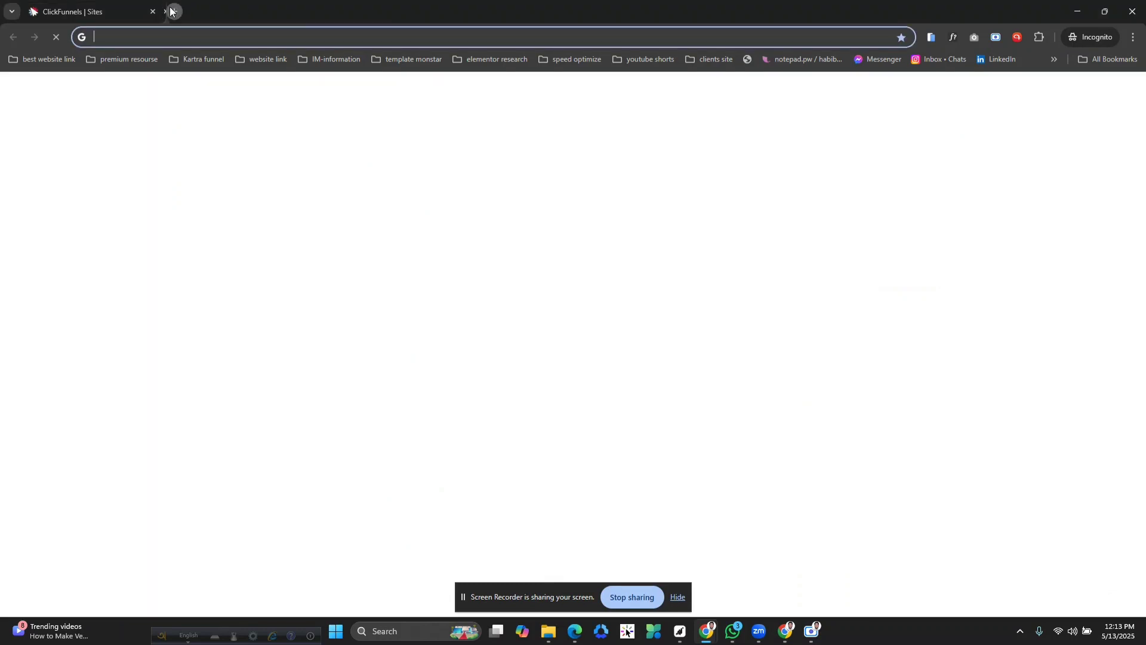
key(ctrl+v)
key(Return)
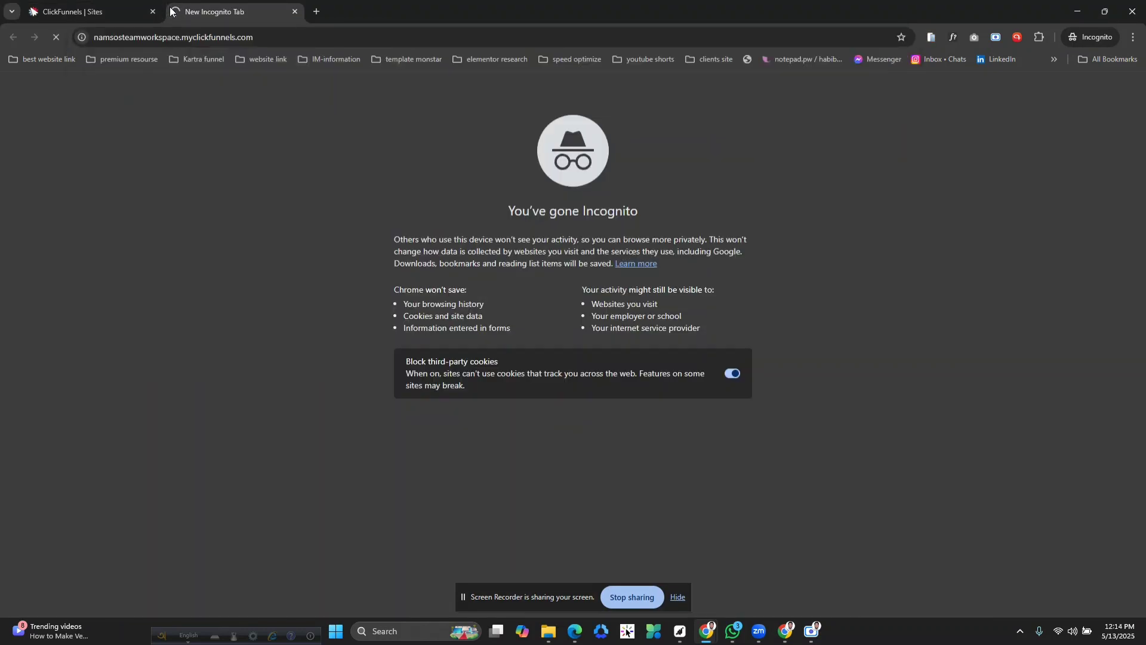
scroll(582, 328, down, 15)
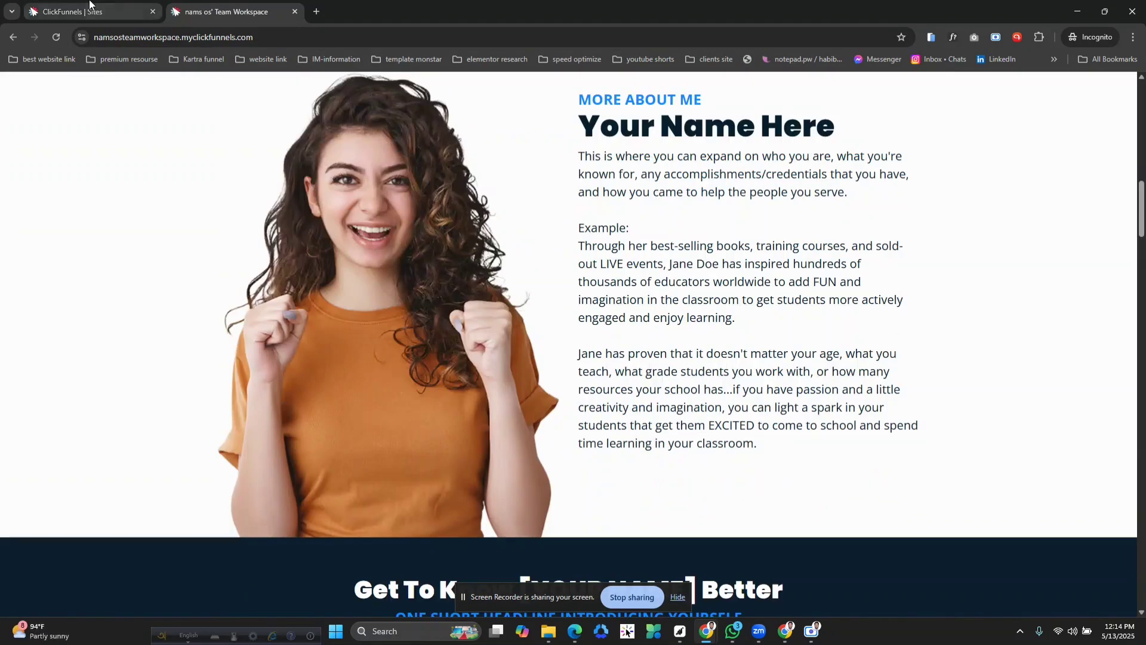
click(90, 9)
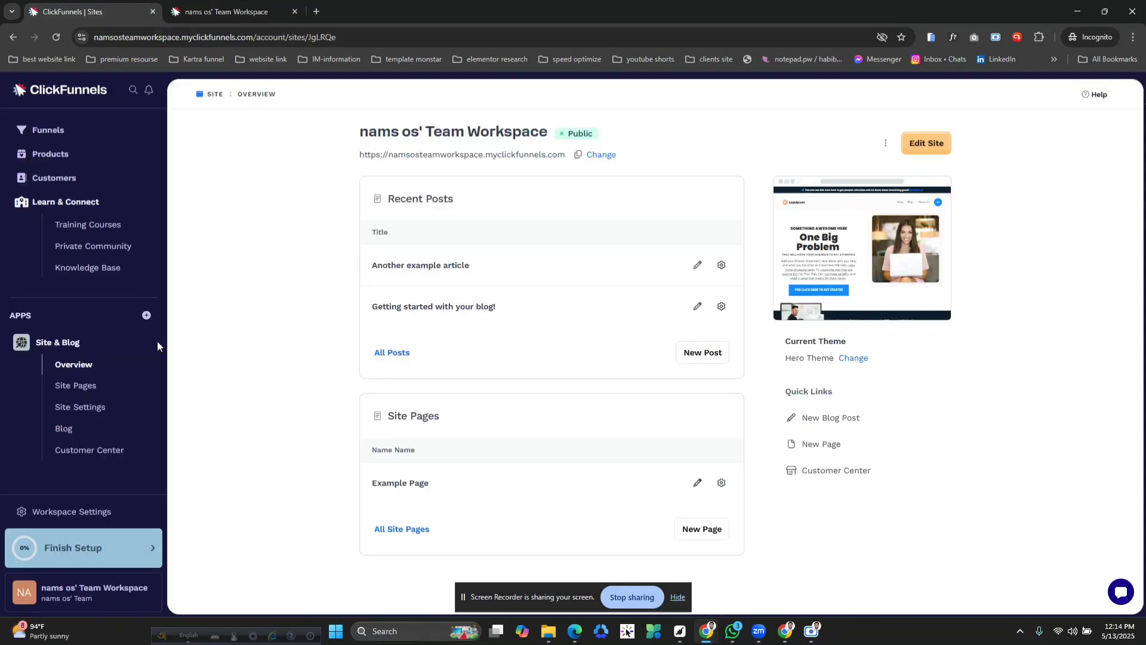
click(227, 11)
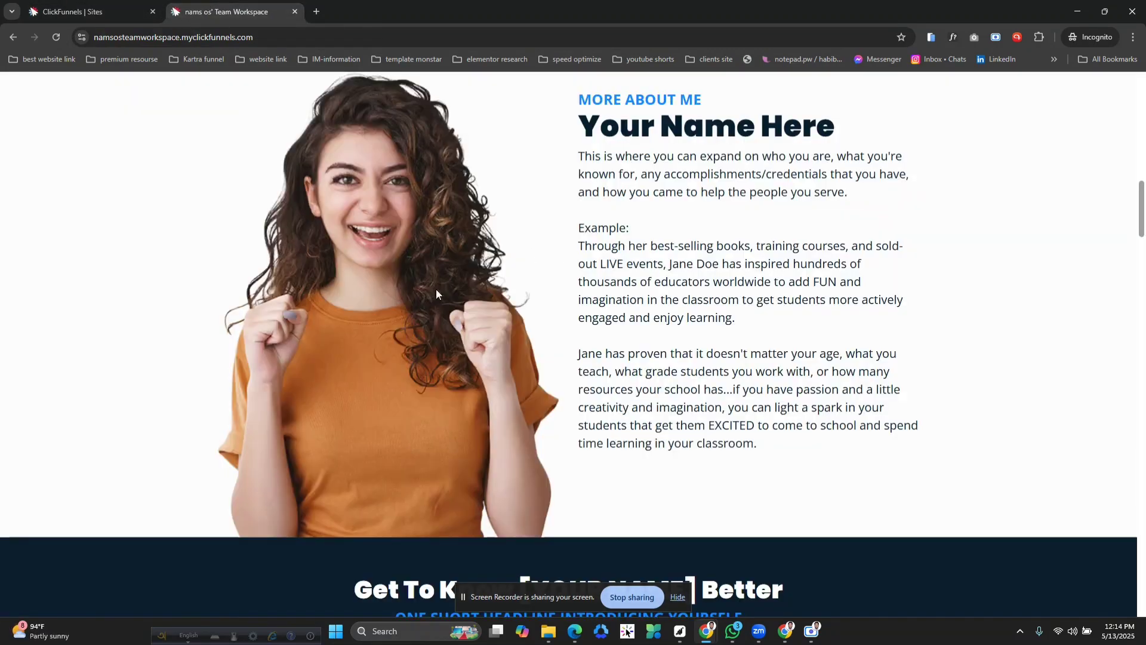
click(108, 13)
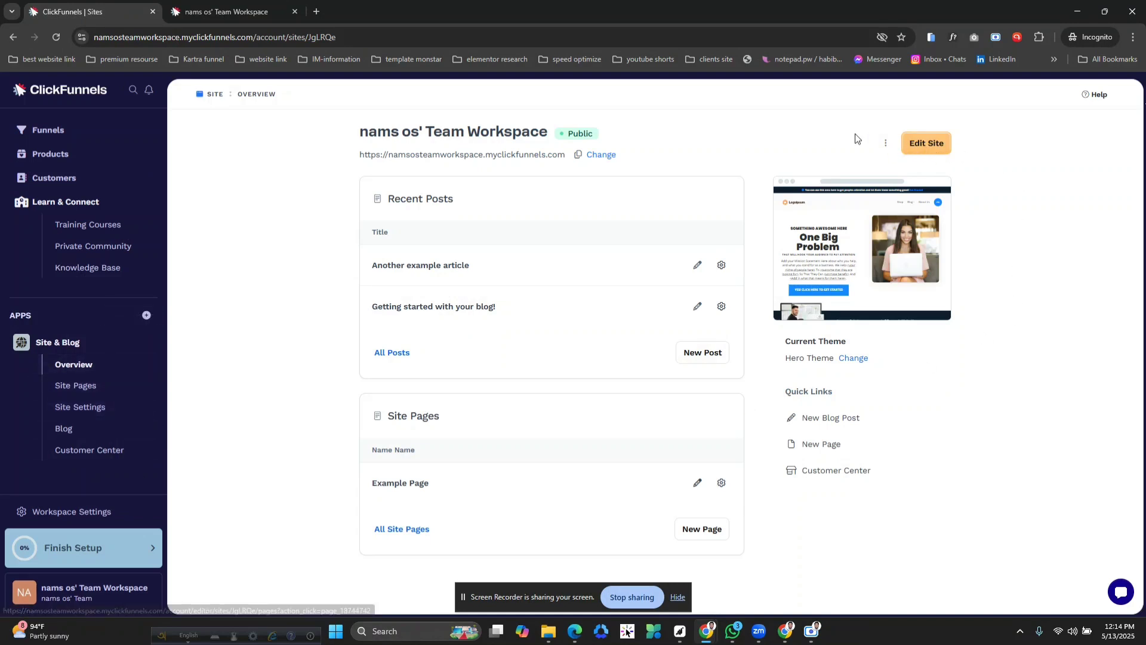
- Open the site for editing and select its Home page among the site theme pages
click(887, 146)
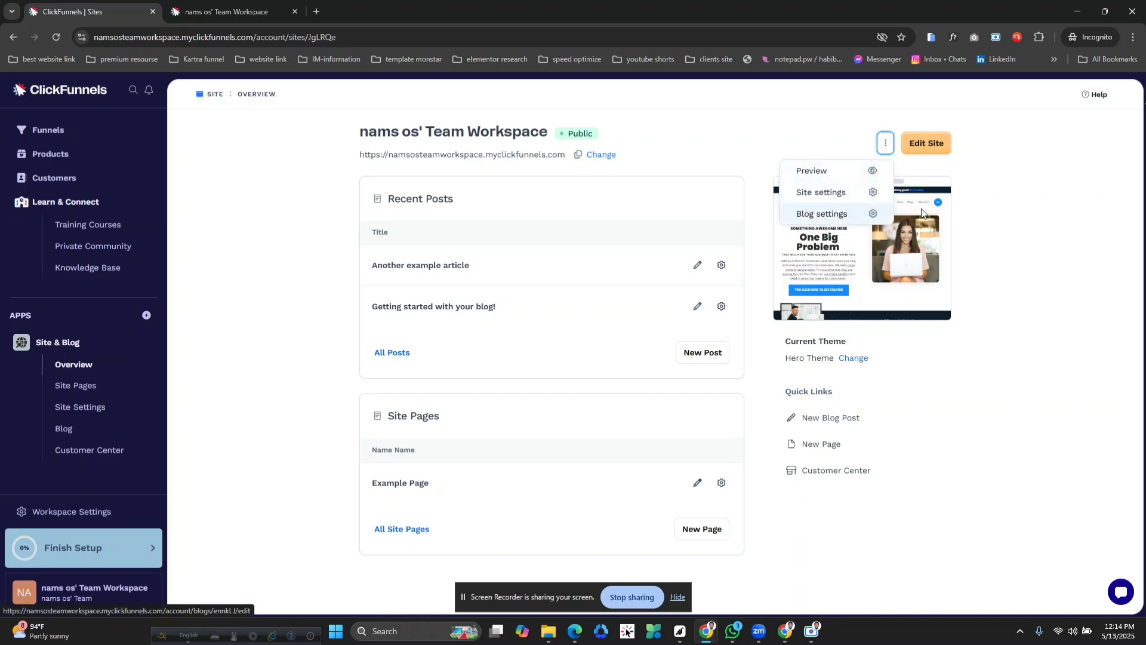
click(1013, 208)
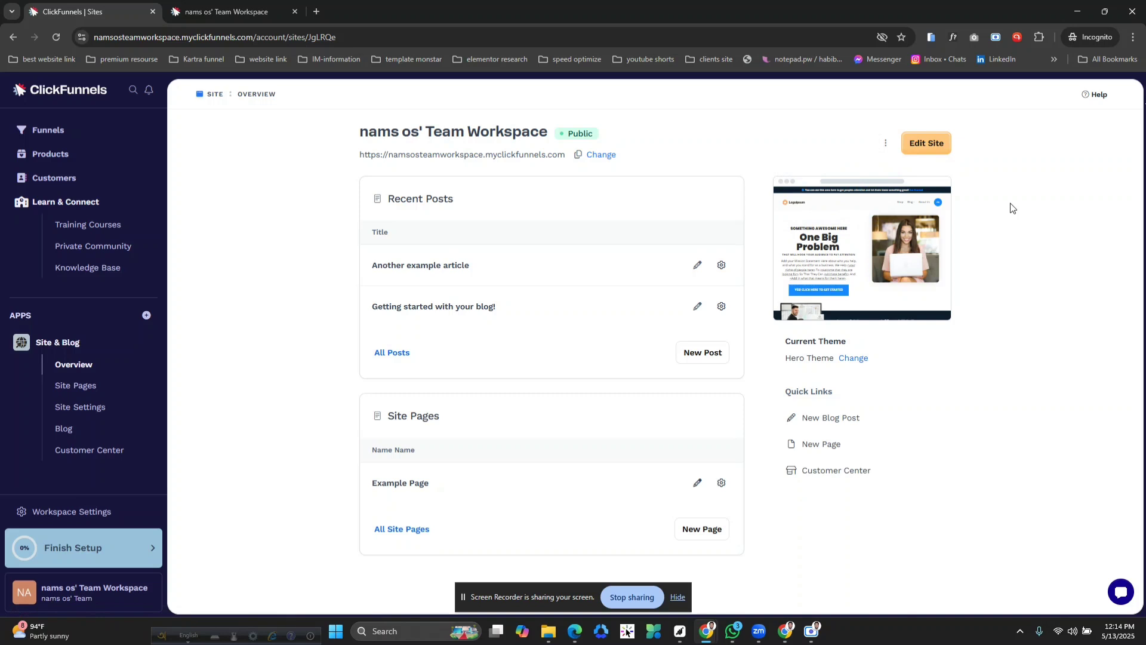
click(924, 146)
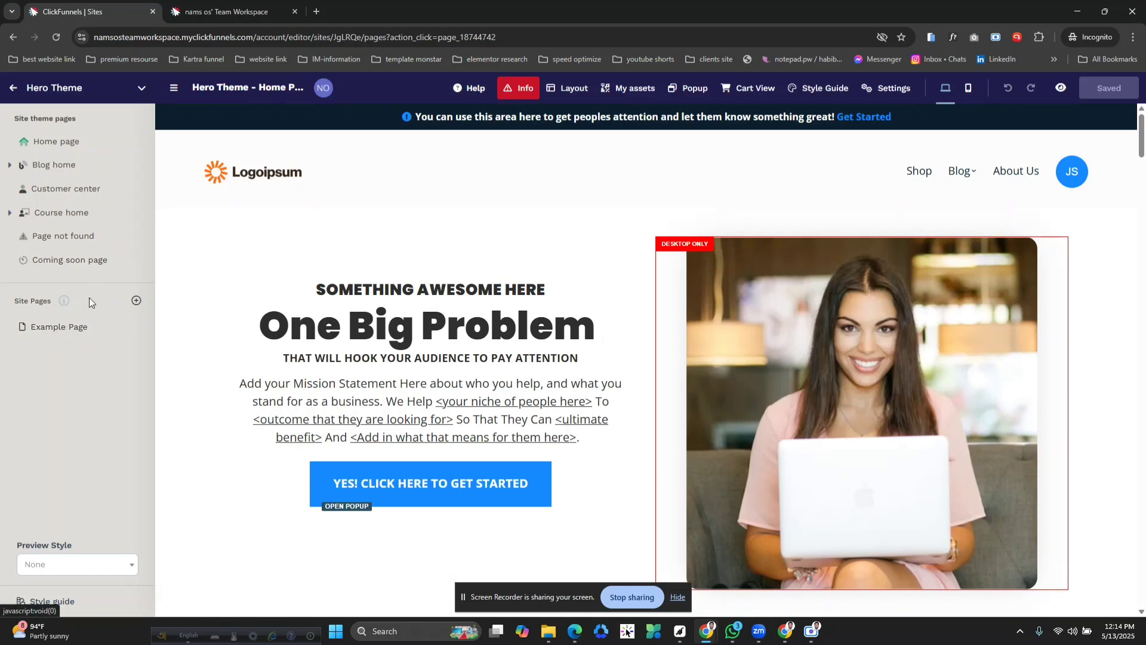
click(75, 148)
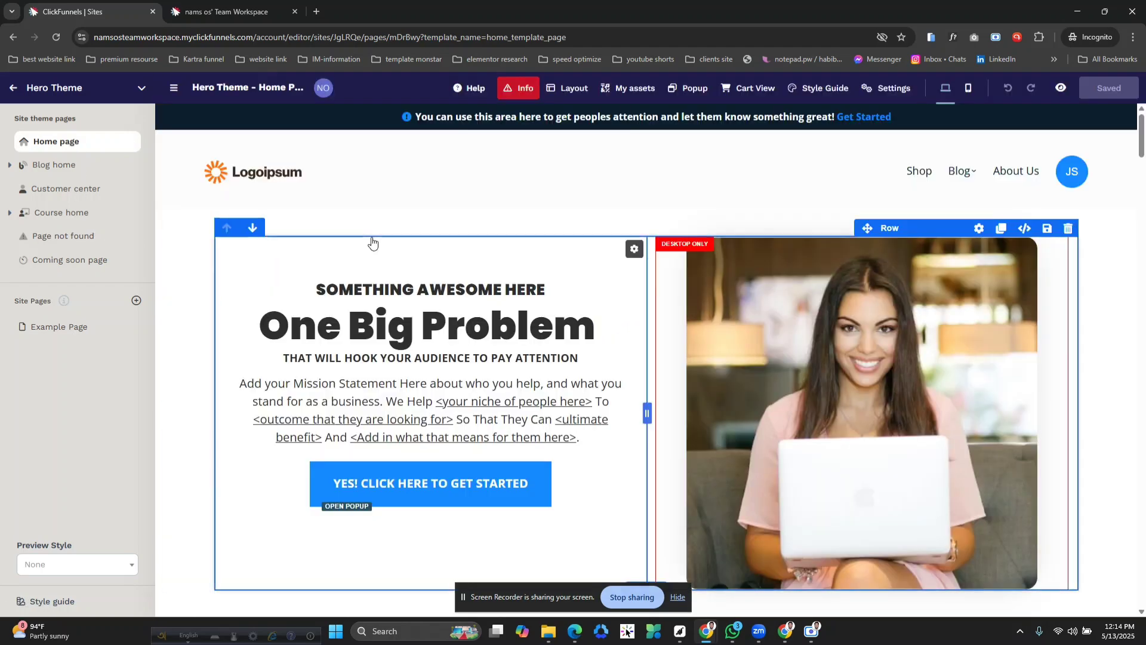
- Look through the Home page sections and examine the settings of the "SOMETHING AWESOME HERE" headline
scroll(862, 329, down, 20)
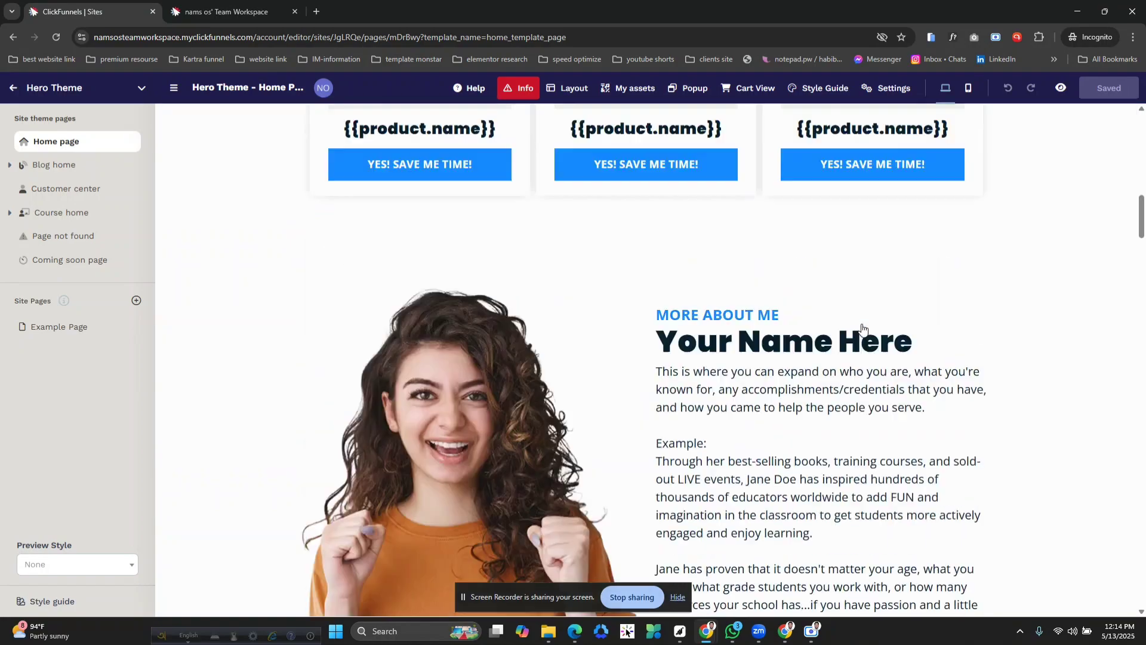
scroll(862, 328, down, 5)
scroll(862, 329, up, 20)
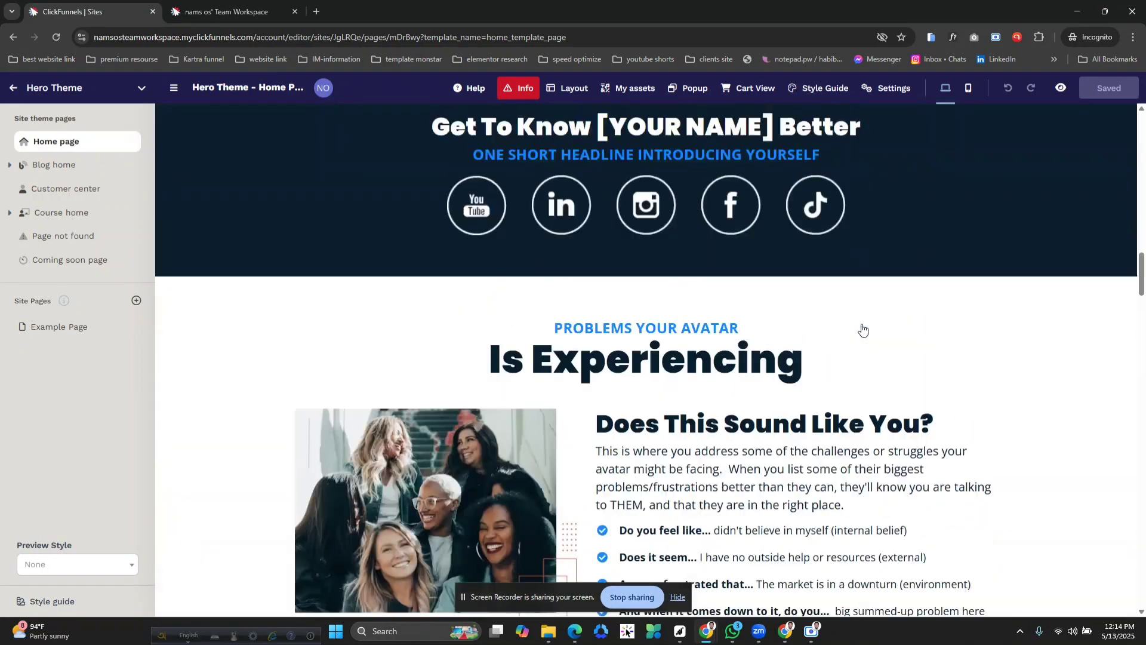
scroll(862, 329, up, 5)
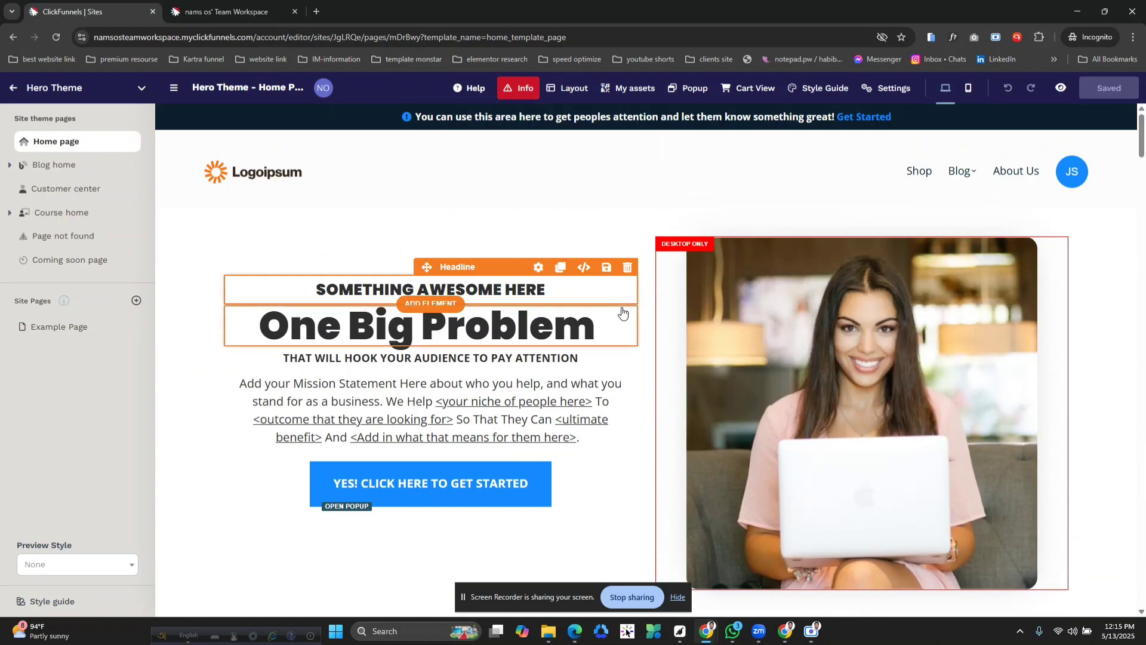
click(541, 268)
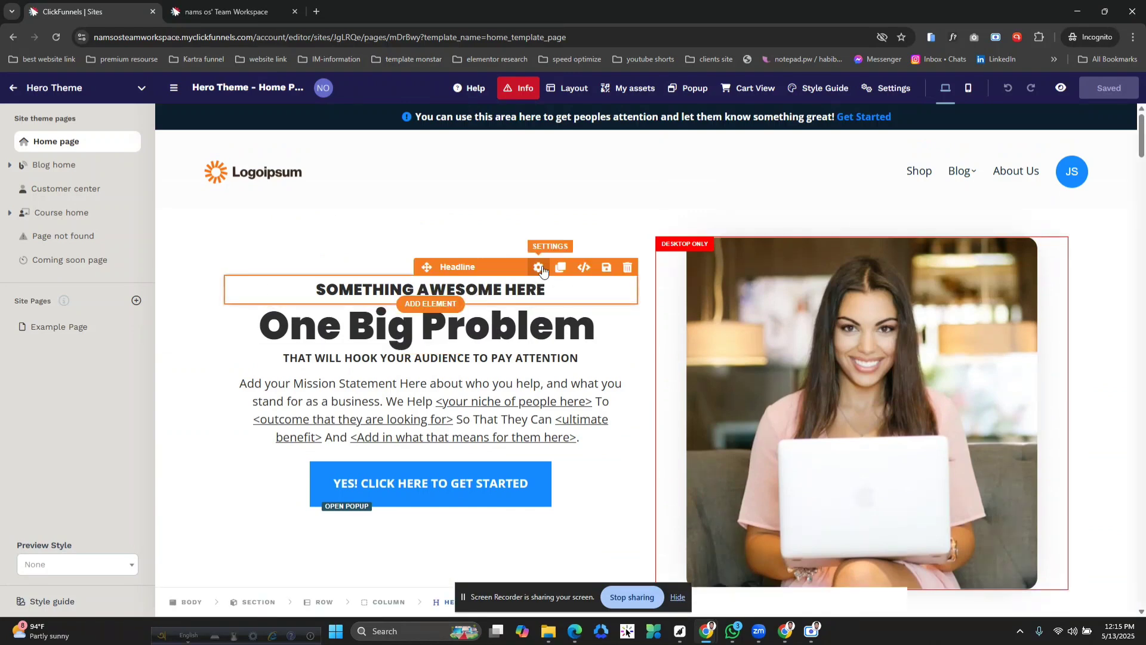
scroll(1068, 265, down, 3)
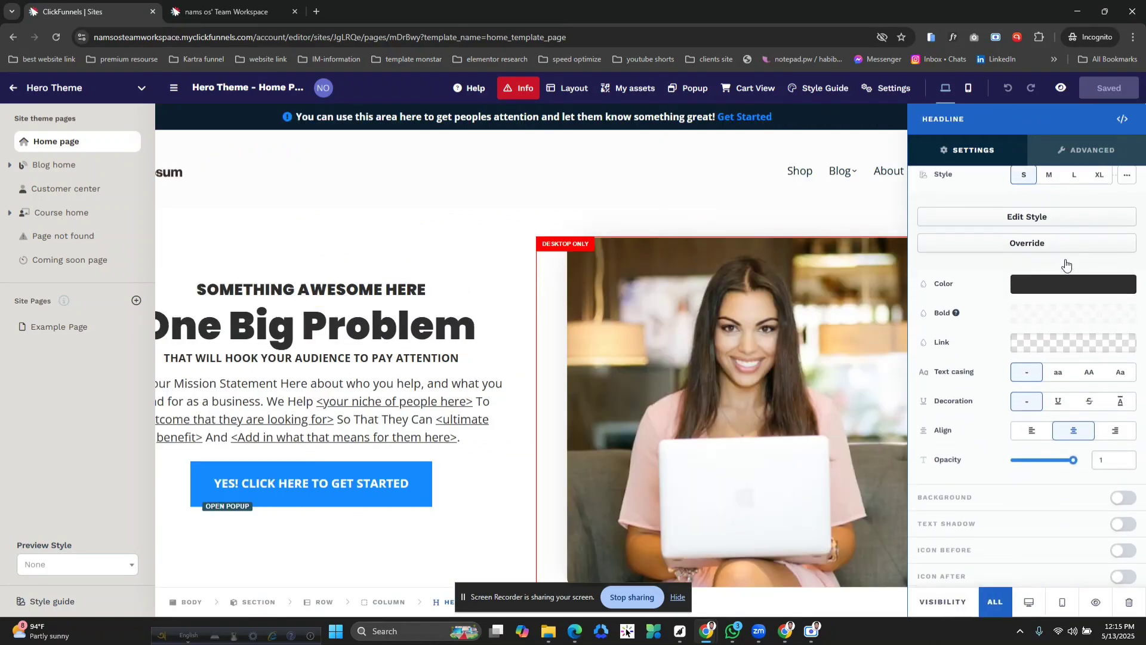
scroll(1059, 323, up, 3)
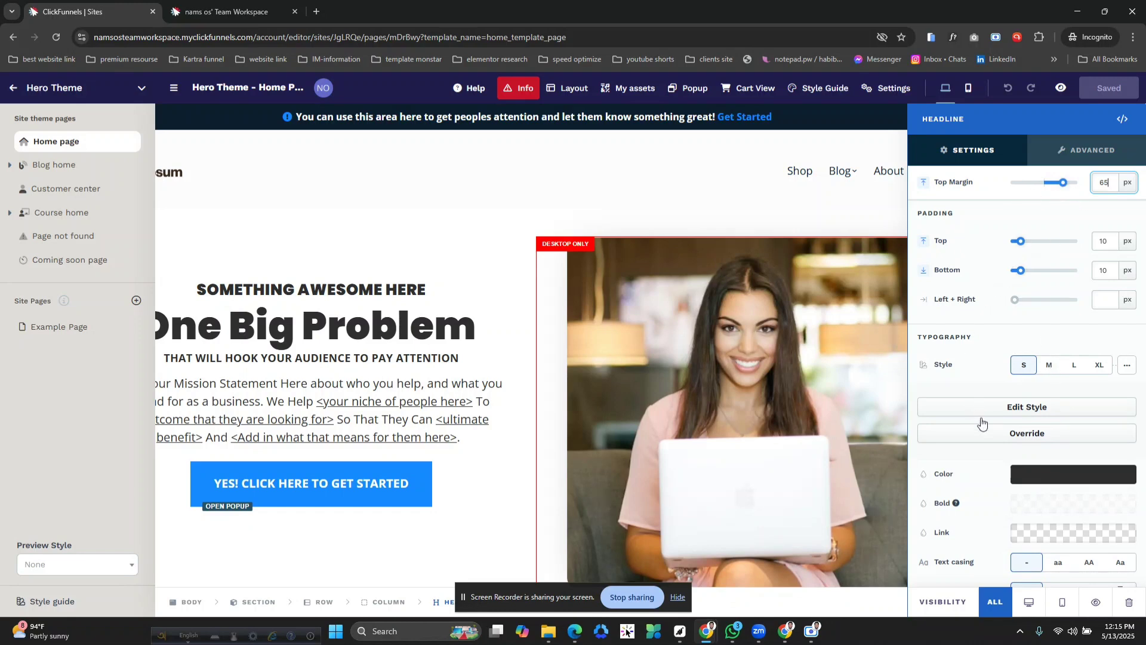
scroll(997, 453, down, 3)
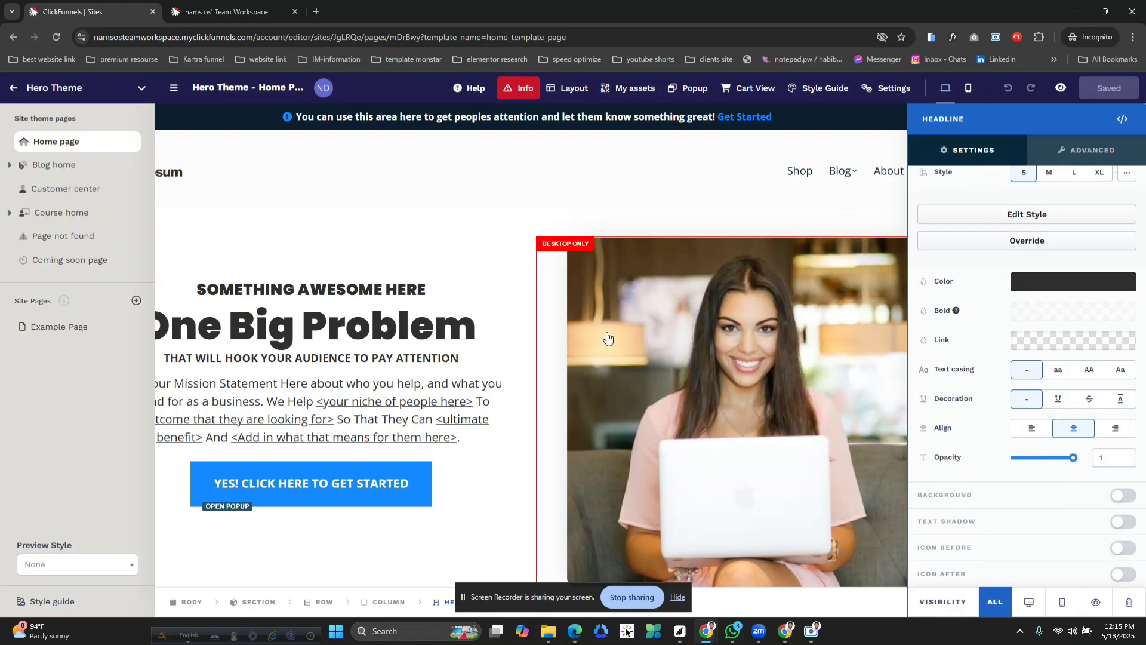
click(493, 194)
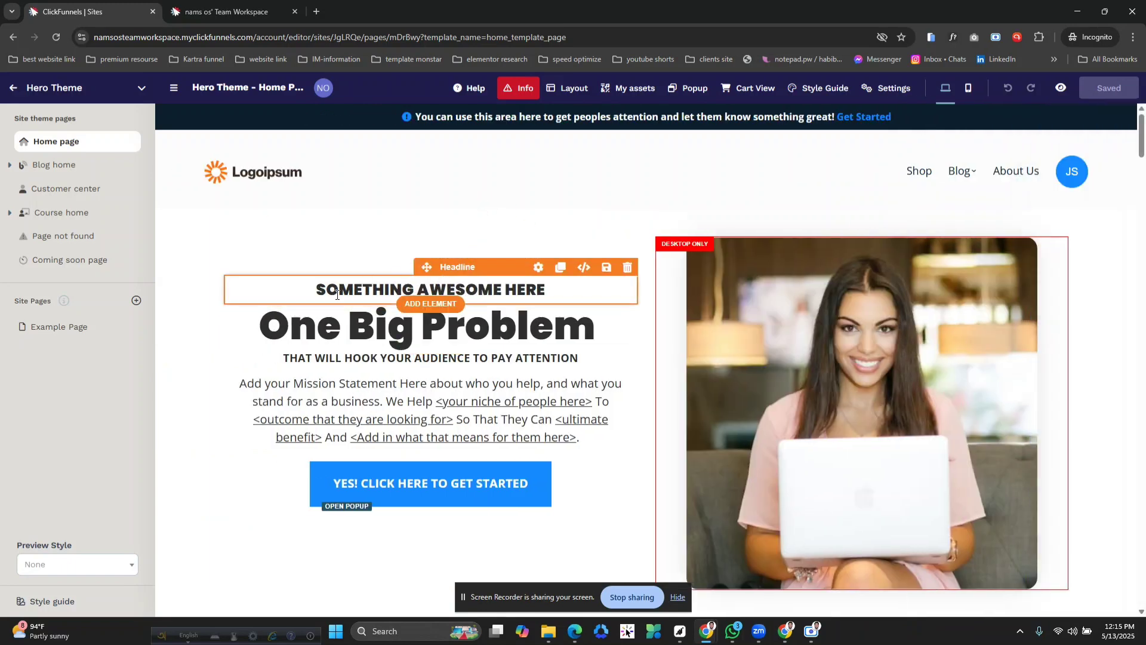
- Replace the last word of the "SOMETHING AWESOME HERE" headline with "here njff"
triple_click(362, 289)
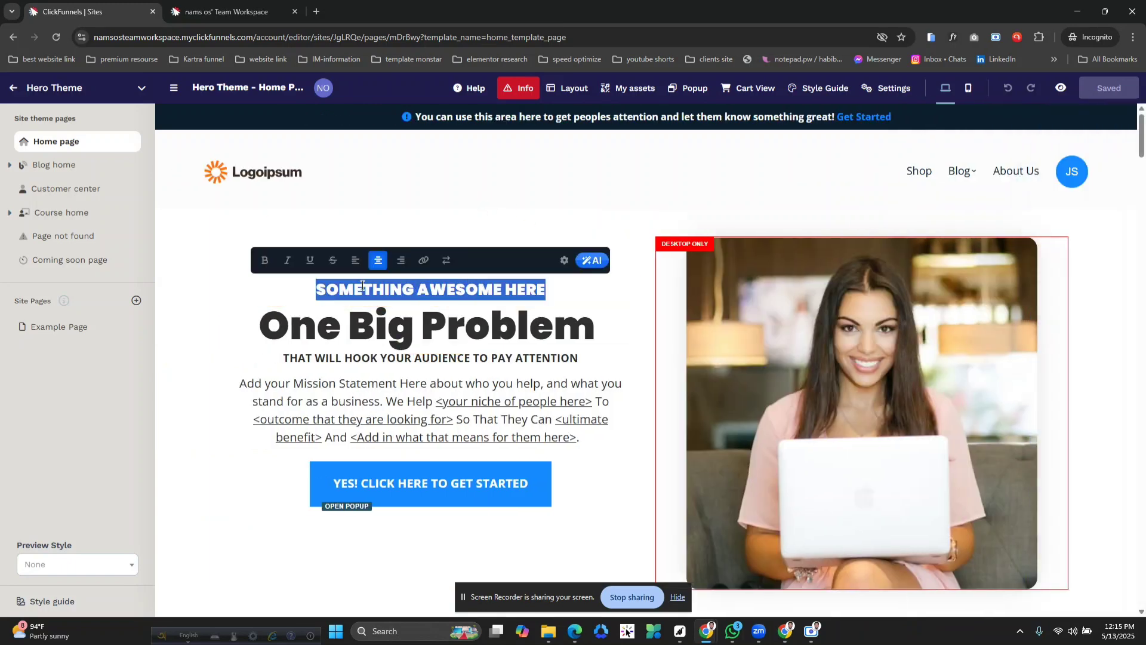
click(539, 287)
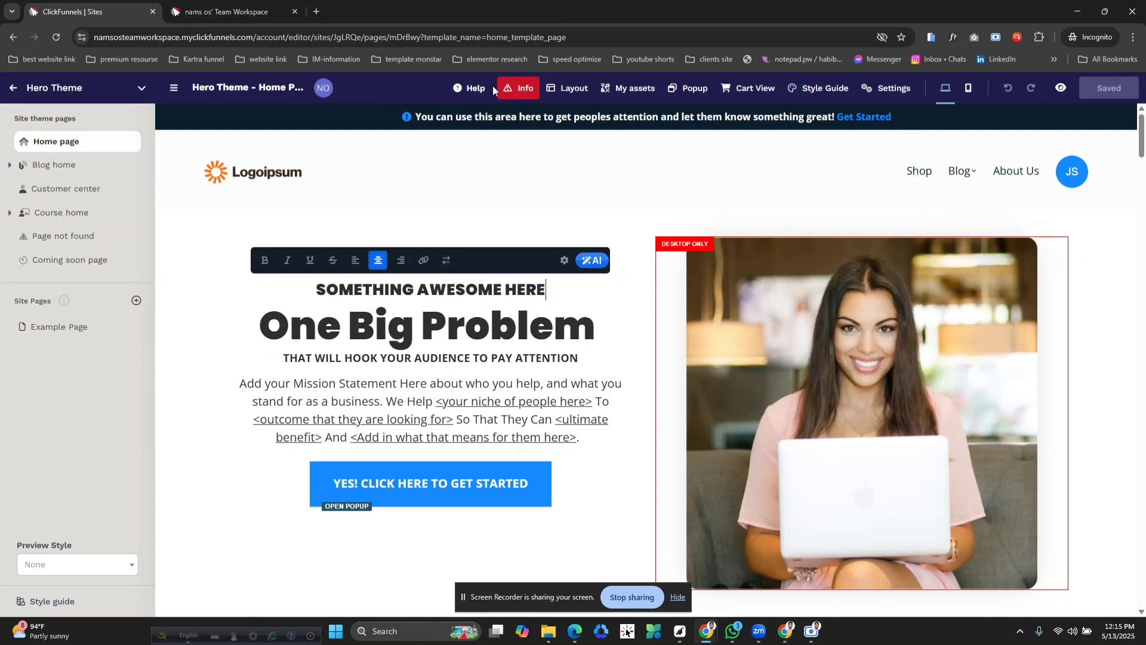
key(BackSpace)
key(BackSpace)
key(BackSpace)
key(BackSpace)
key(BackSpace)
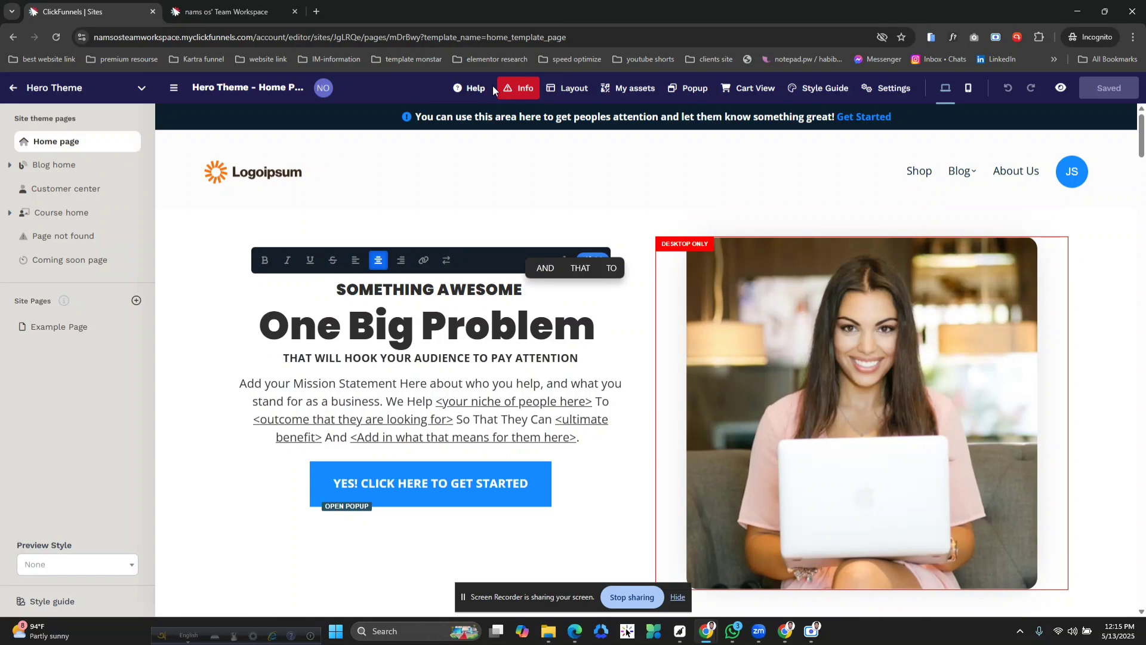
text(here njff)
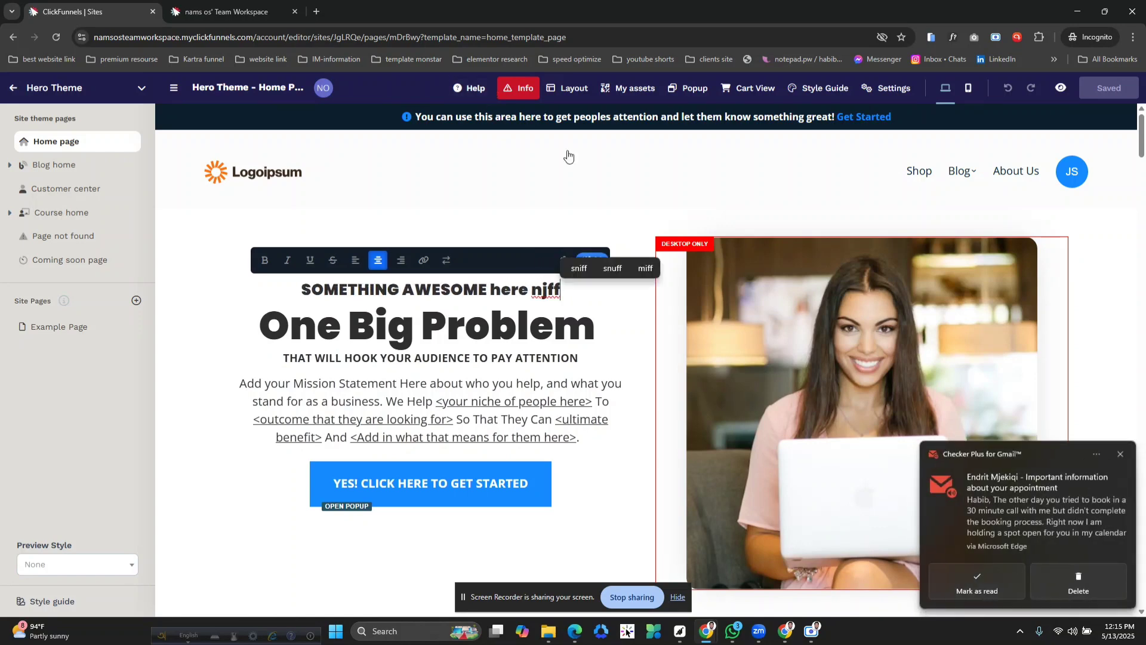
click(1120, 455)
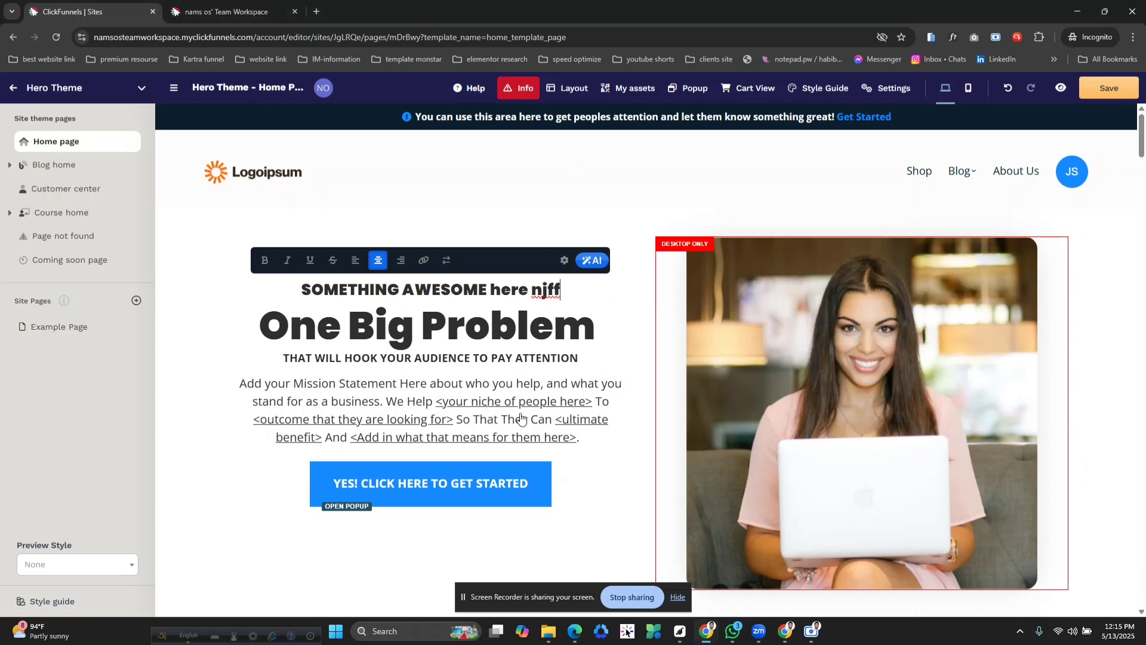
- Upload themeflex (1).png to the image gallery from the settings of the eBook mockup image in the Lead Magnet Offer section
scroll(635, 351, down, 5)
scroll(635, 350, down, 3)
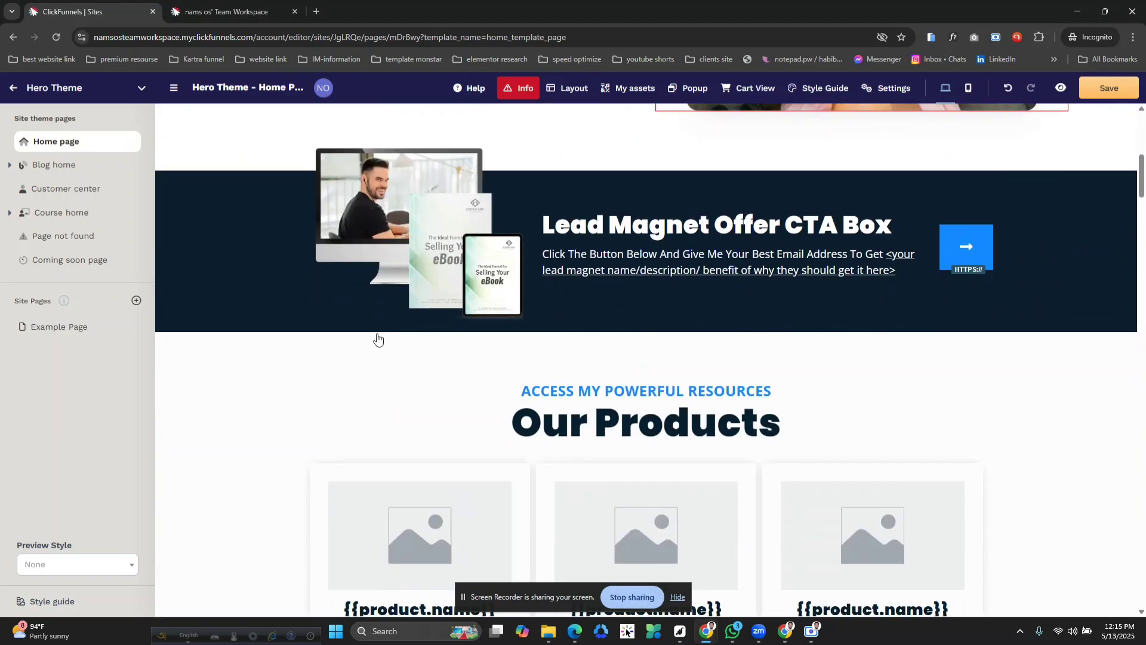
scroll(456, 337, up, 2)
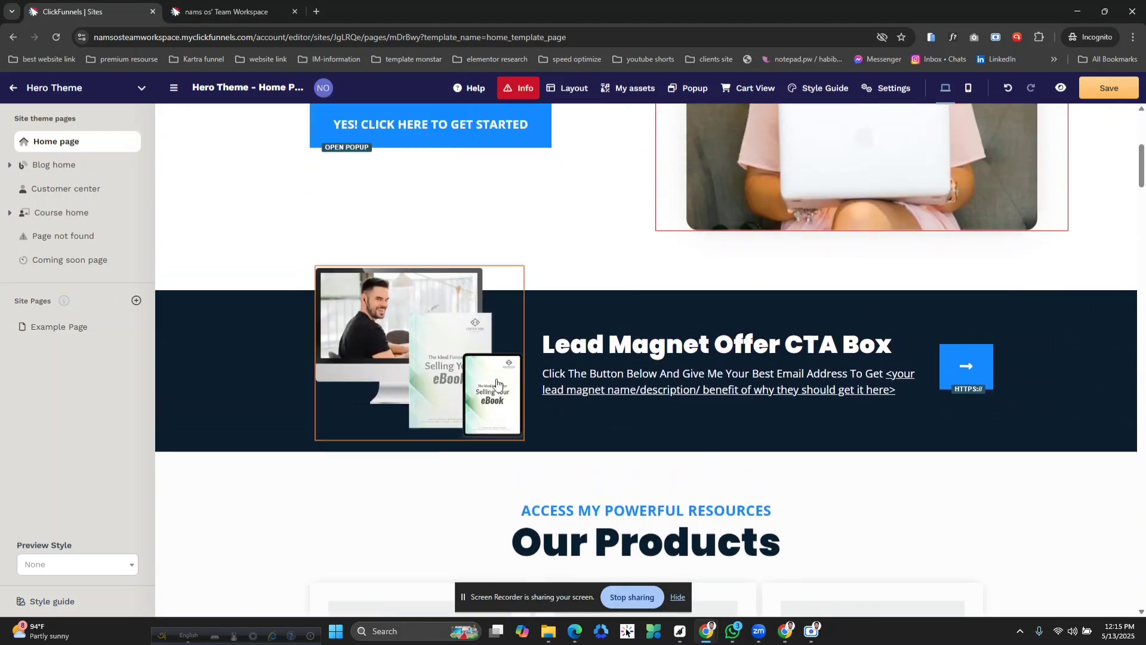
click(428, 302)
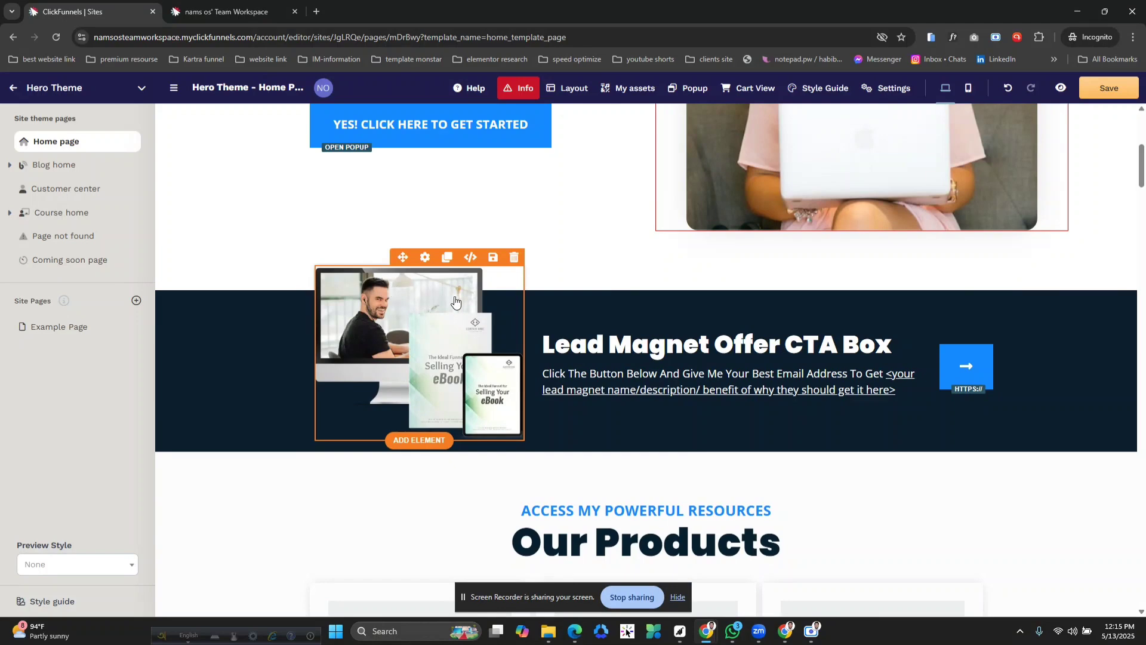
click(425, 261)
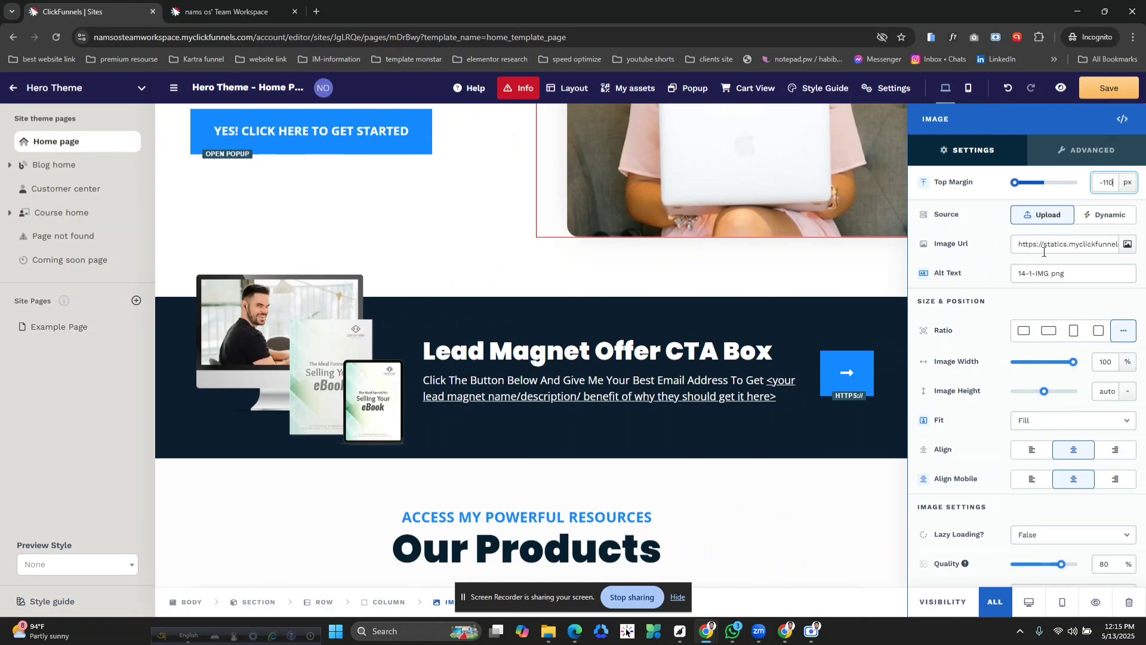
click(1128, 244)
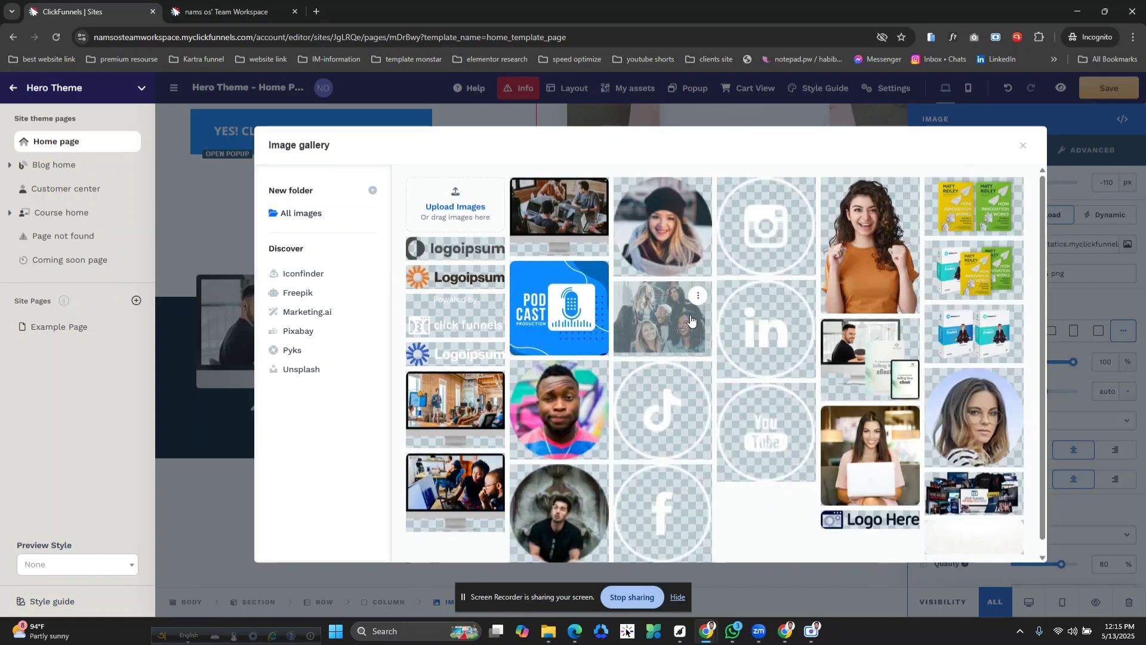
click(467, 212)
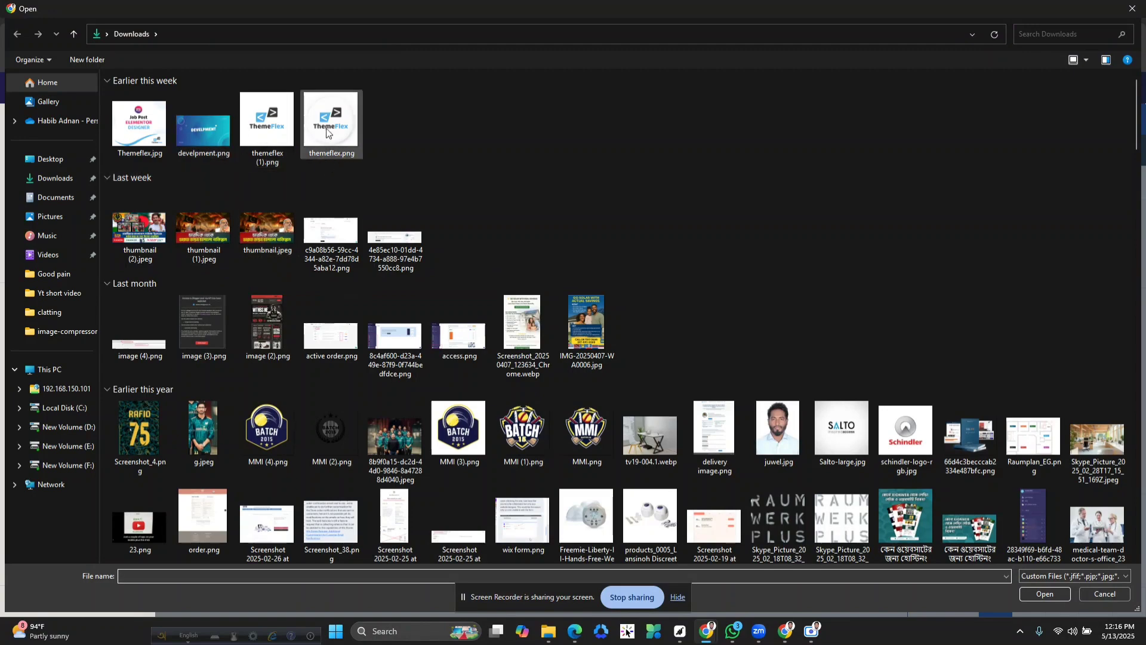
click(291, 127)
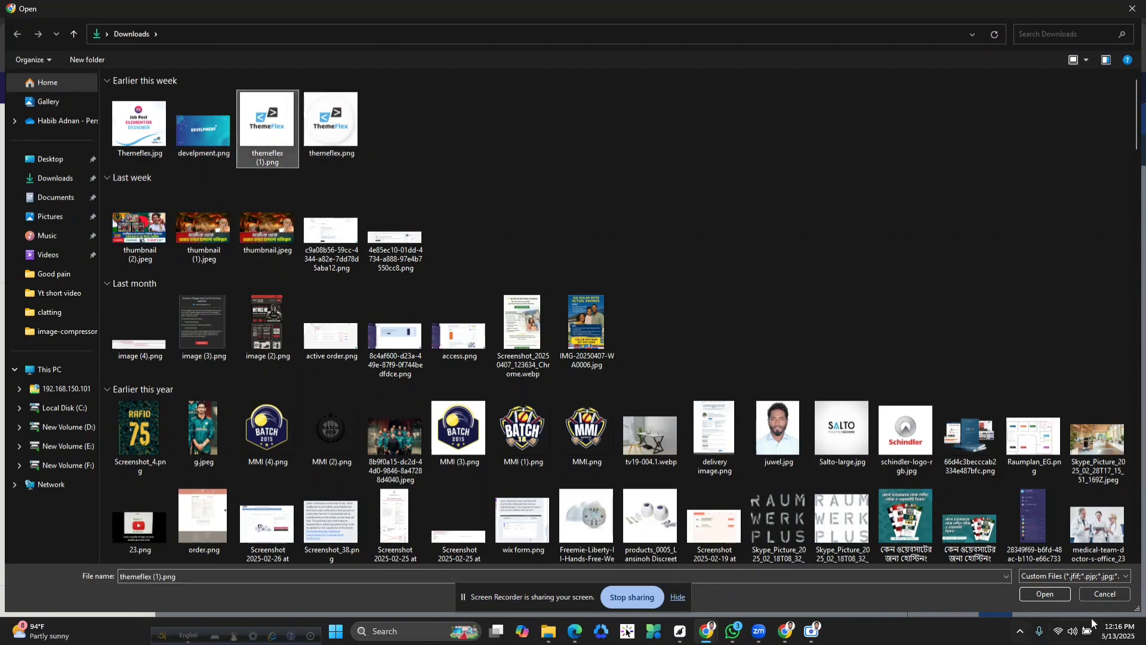
click(1045, 594)
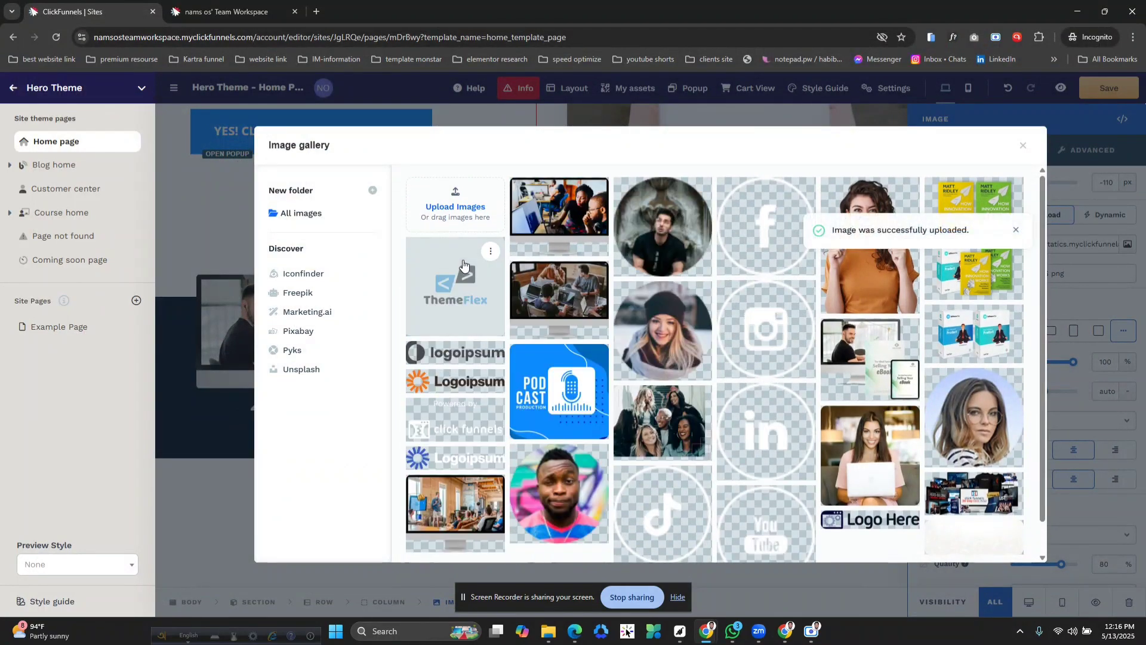
- Replace the eBook mockup in the Lead Magnet Offer section with the uploaded ThemeFlex logo and close the image settings
click(461, 270)
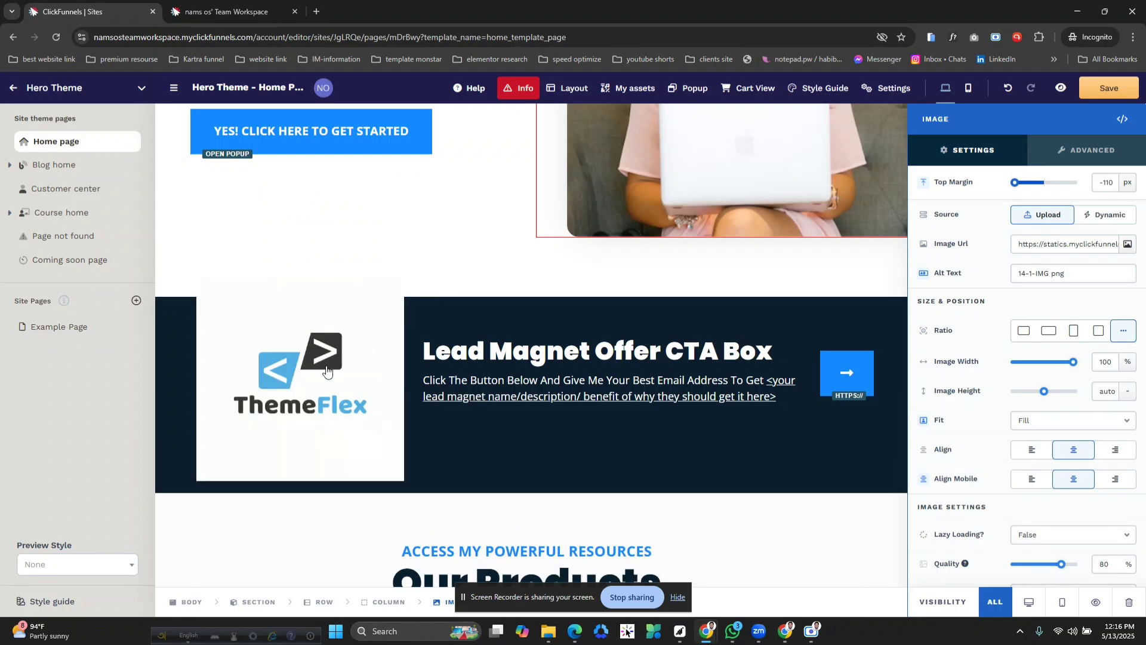
click(478, 289)
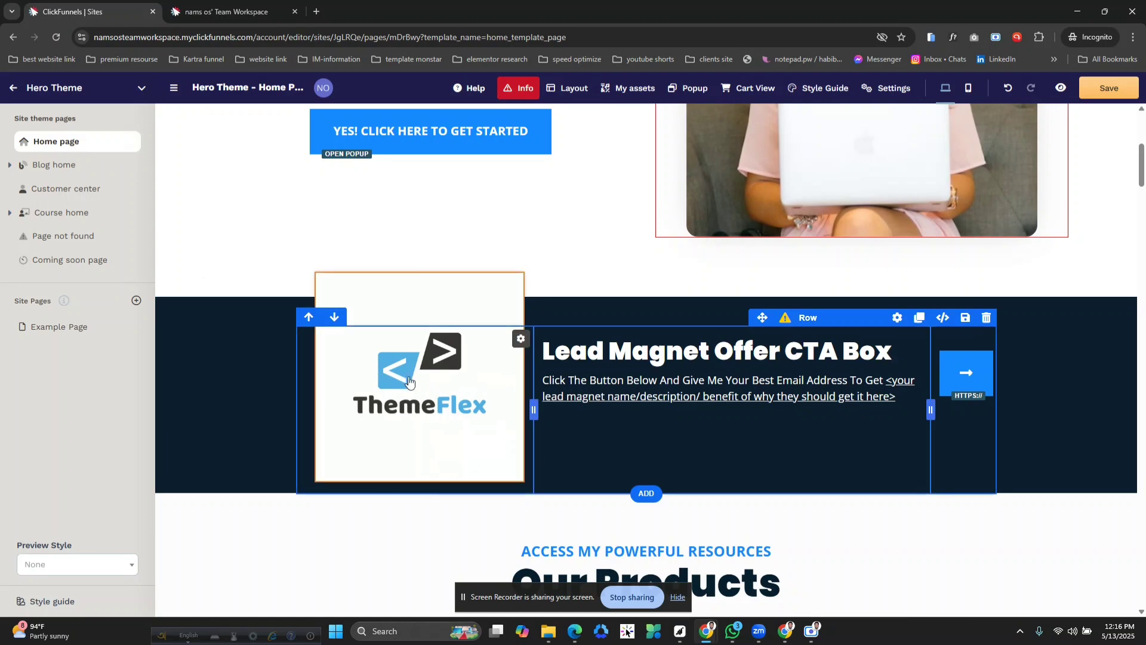
scroll(351, 366, up, 6)
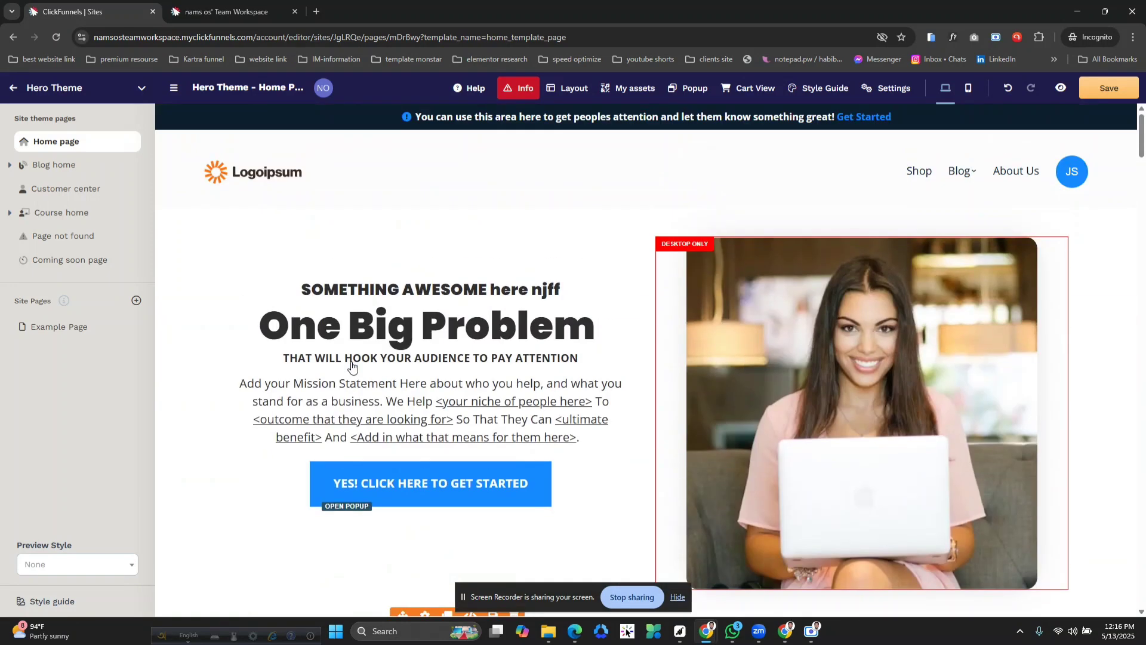
scroll(352, 366, down, 10)
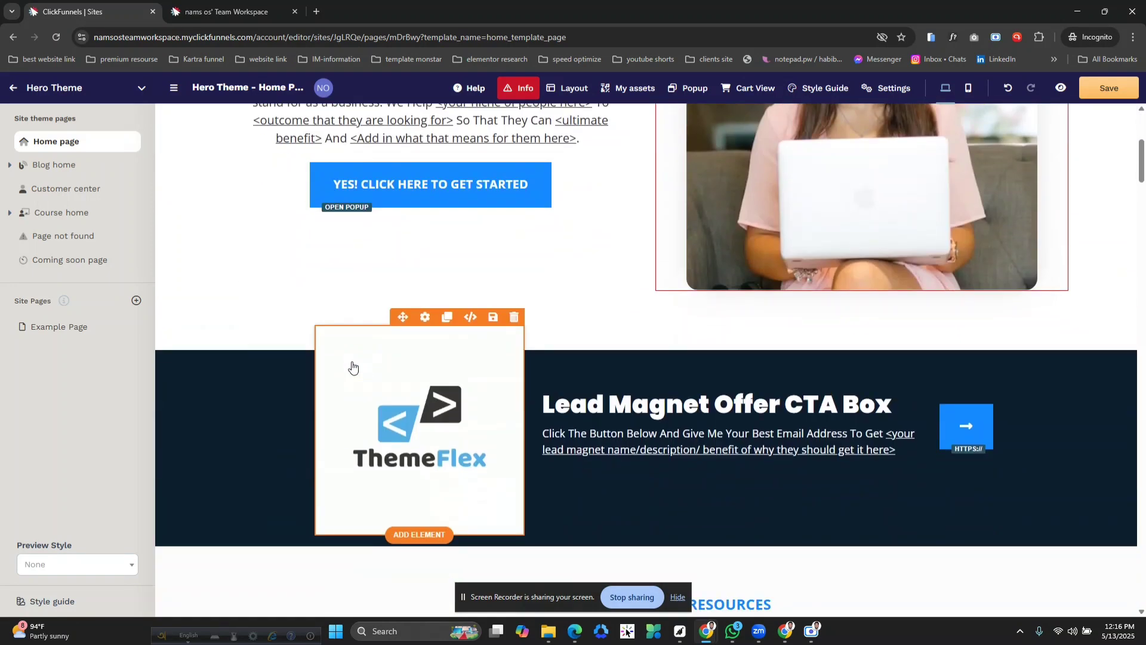
- Change the text of the "Link To That Products Funnel" button in the product card above Amazing Product #2 to "click here"
scroll(353, 366, down, 18)
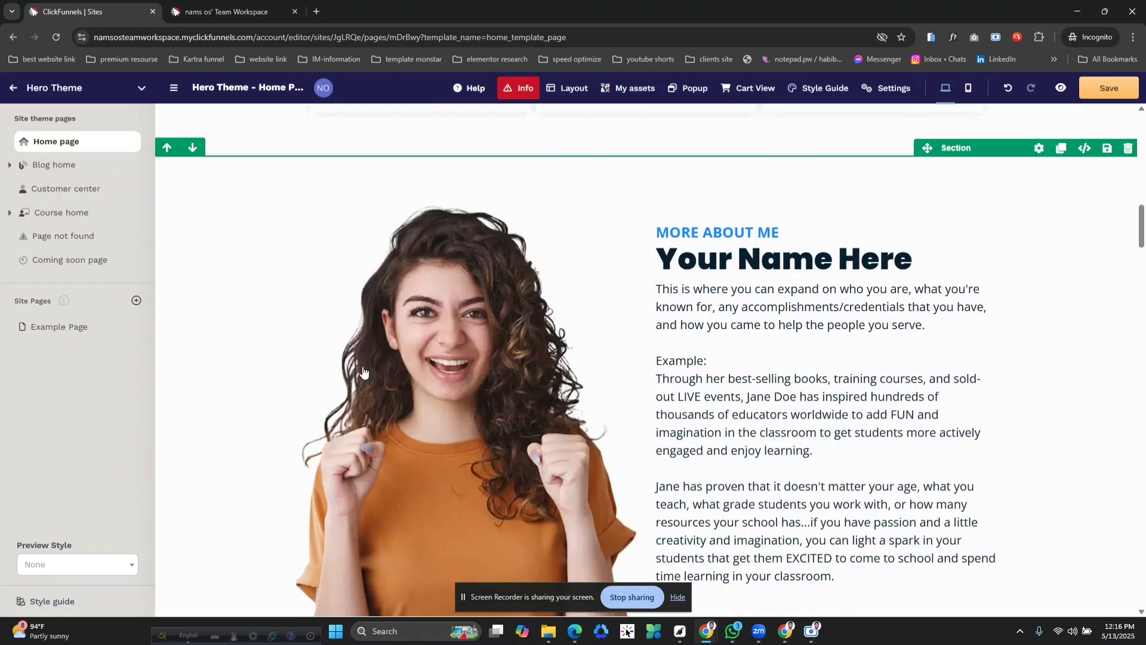
scroll(363, 372, down, 17)
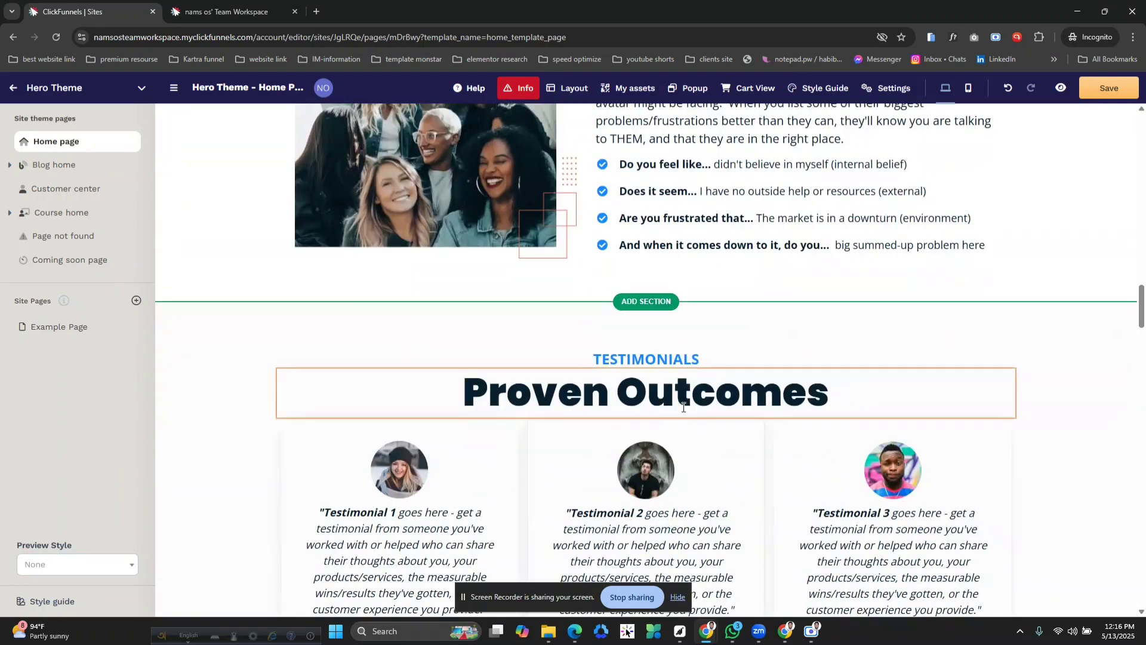
scroll(714, 414, down, 15)
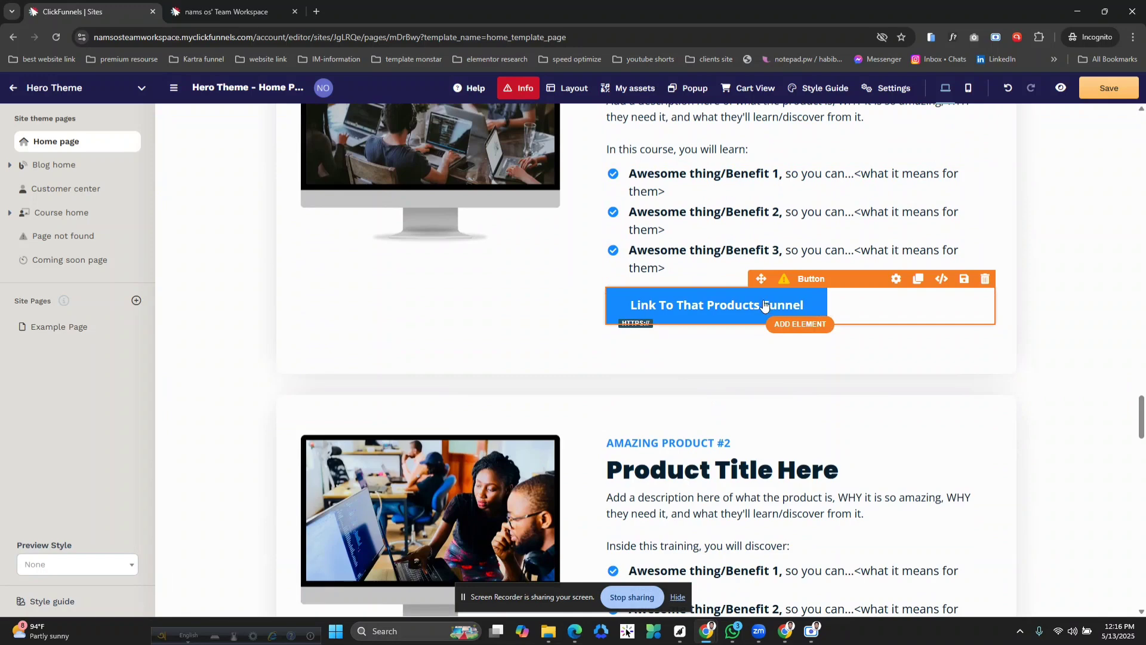
click(728, 307)
click(660, 361)
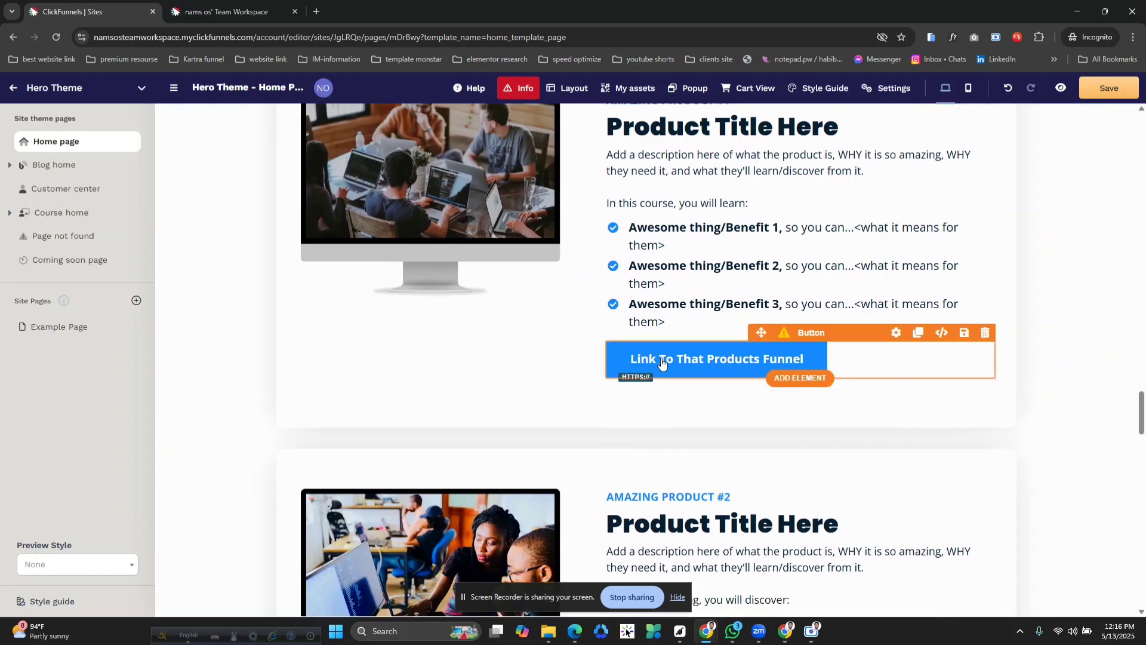
click(661, 362)
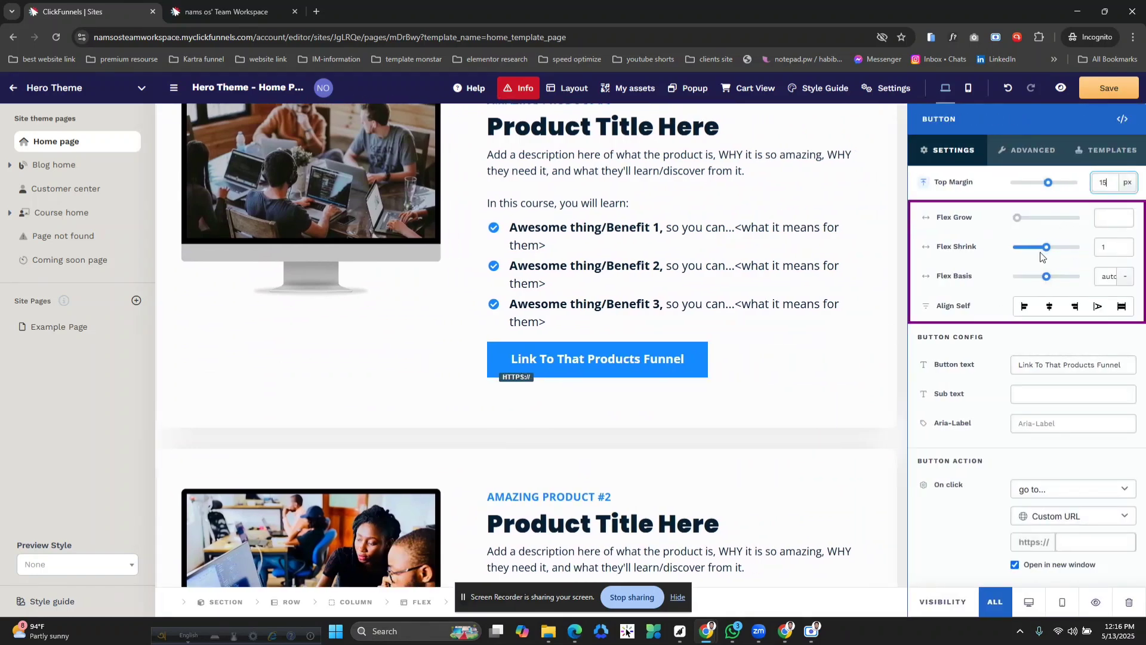
scroll(1061, 423, down, 5)
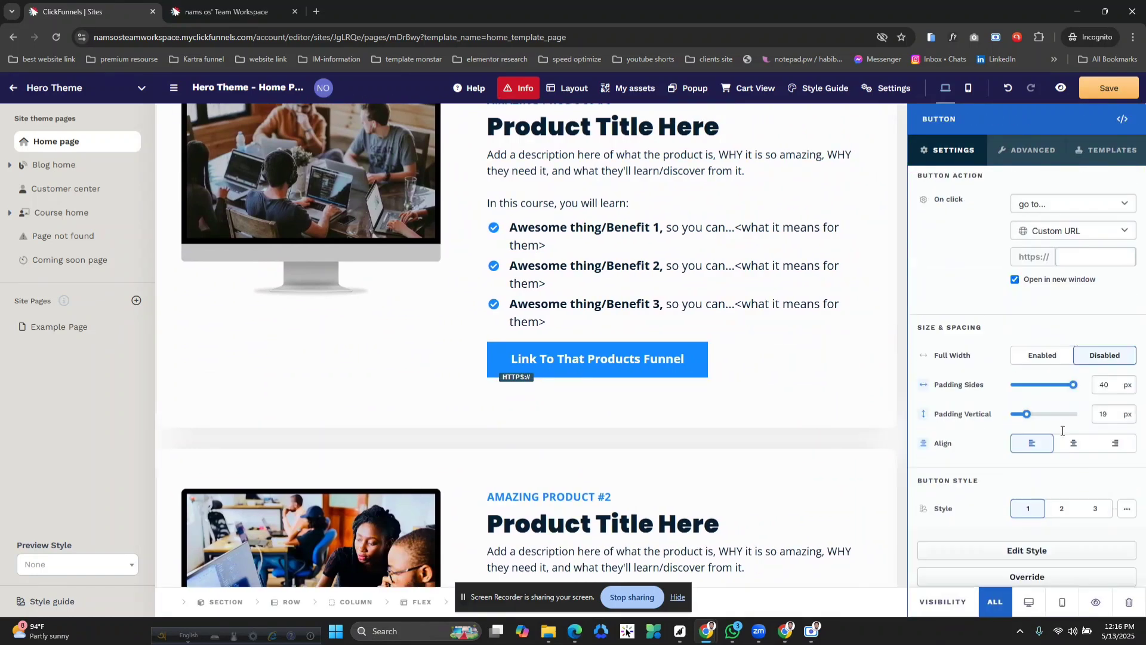
scroll(1062, 438, up, 5)
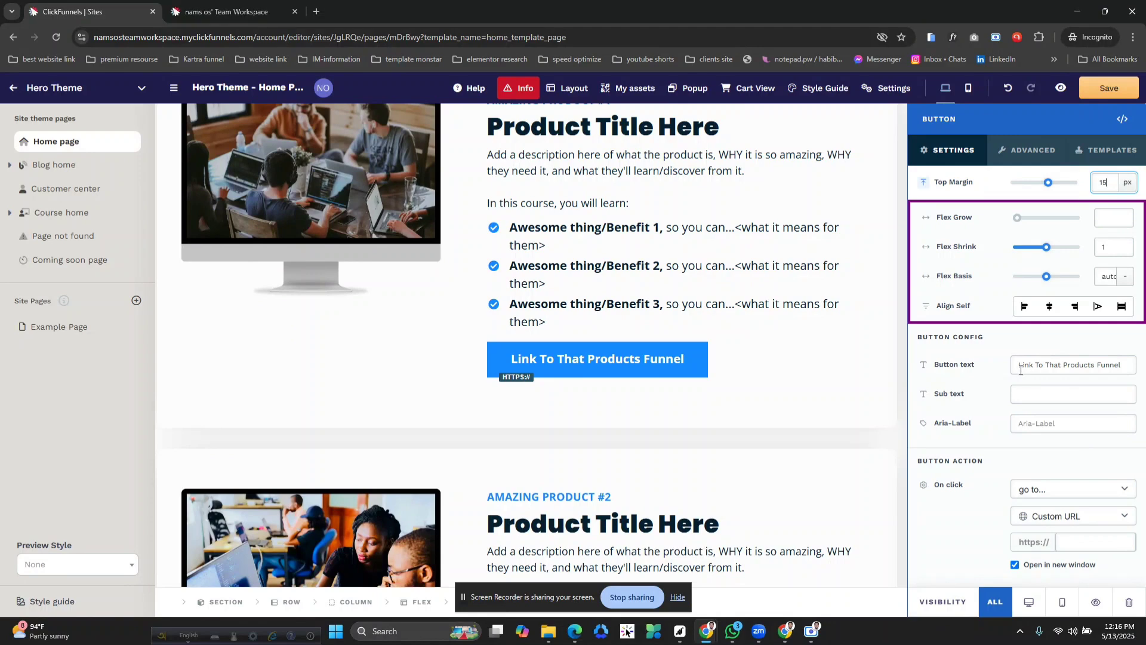
drag(1021, 370, 1145, 378)
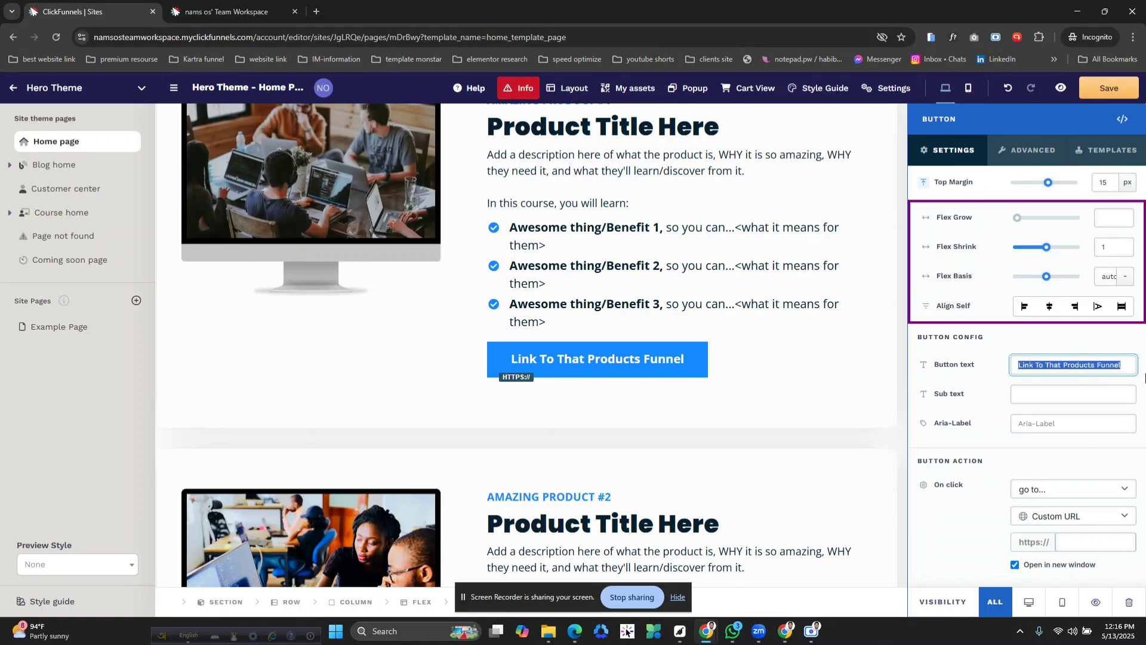
text(click he)
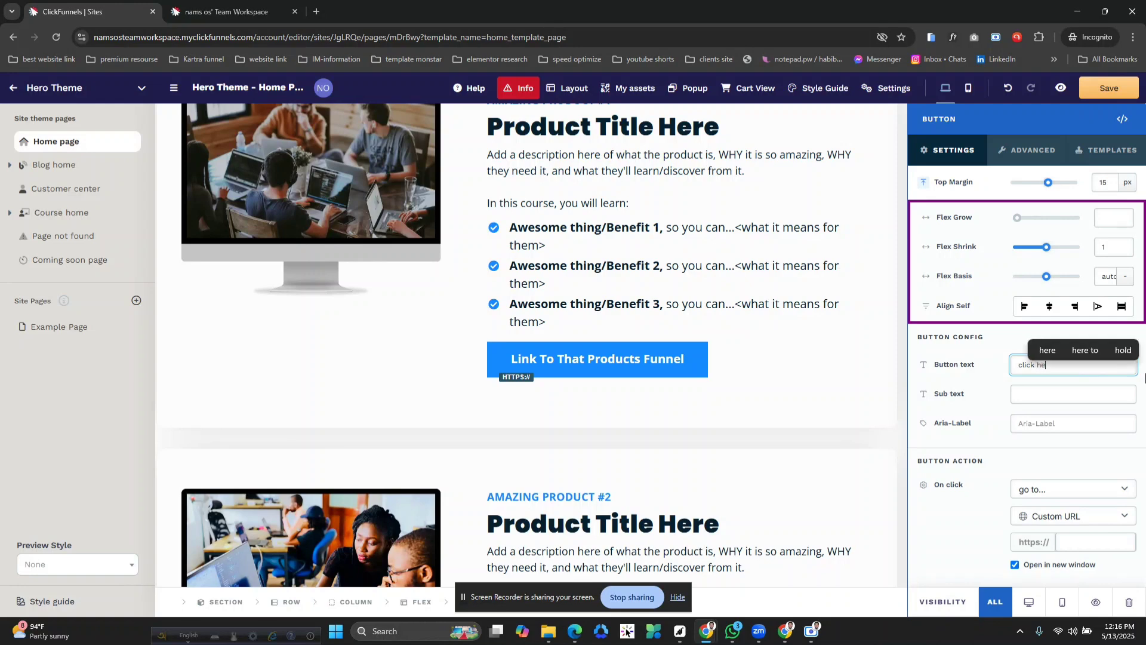
text(re)
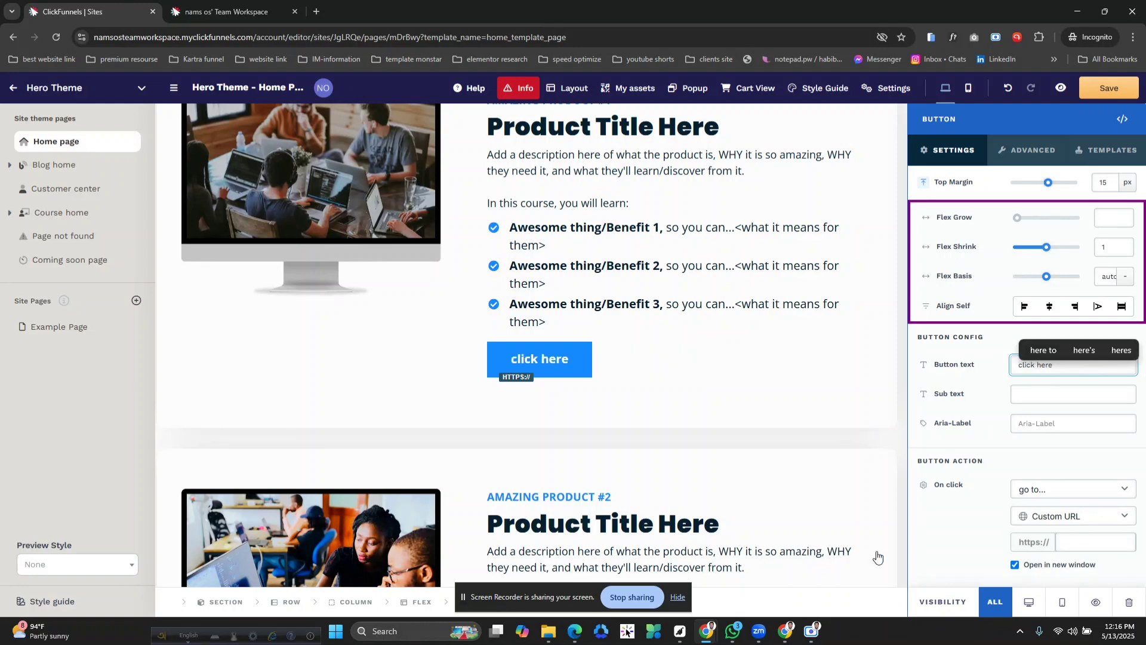
click(986, 399)
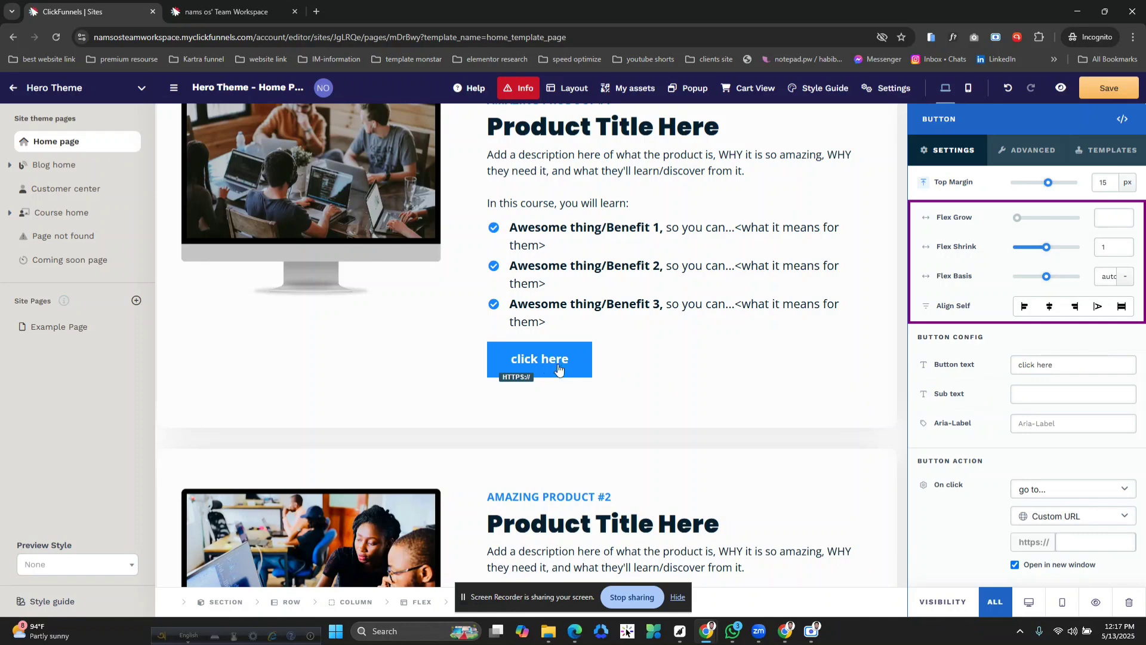
- Override the "click here" button's style and set its default background to the style guide's dark navy
scroll(1007, 453, down, 3)
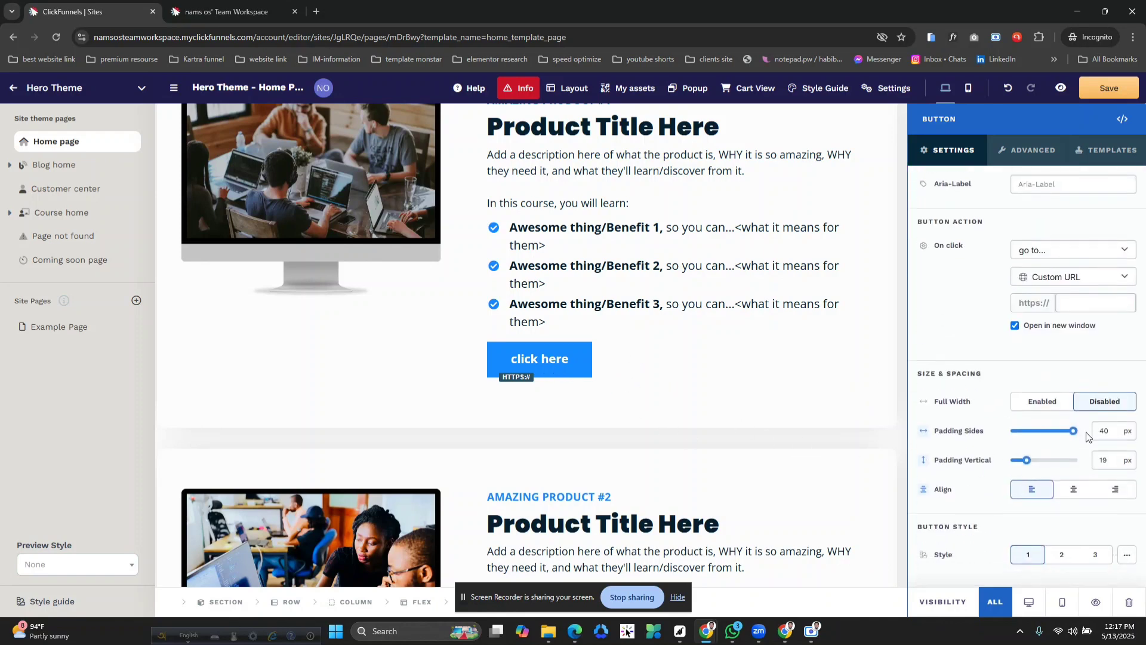
scroll(1085, 442, down, 3)
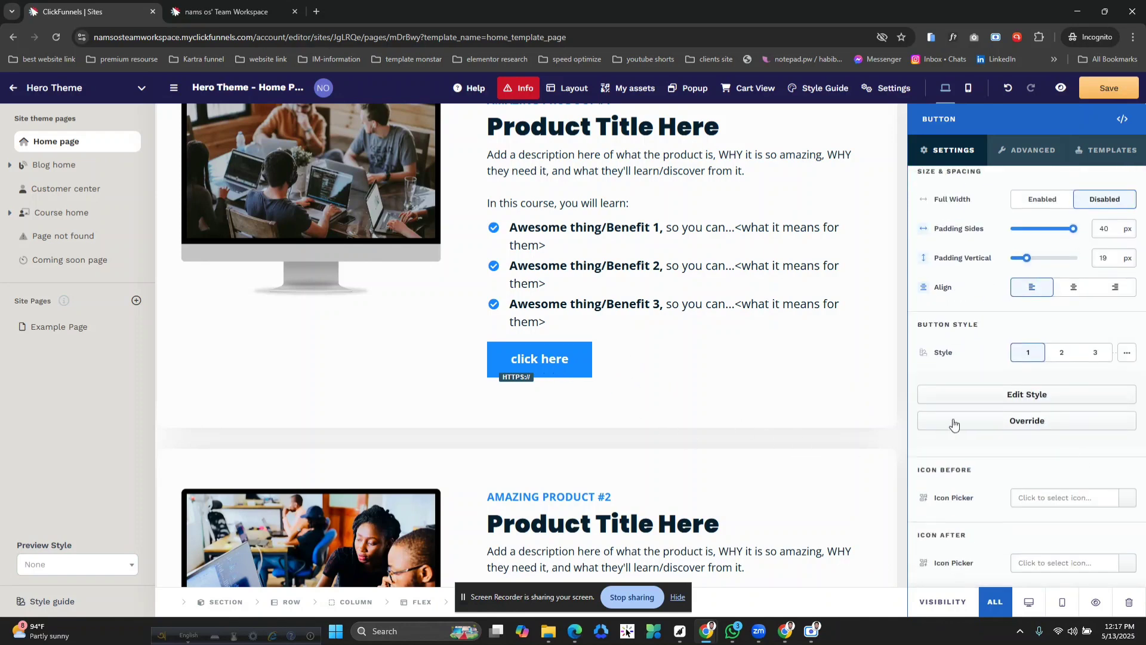
click(1018, 425)
scroll(1024, 459, down, 4)
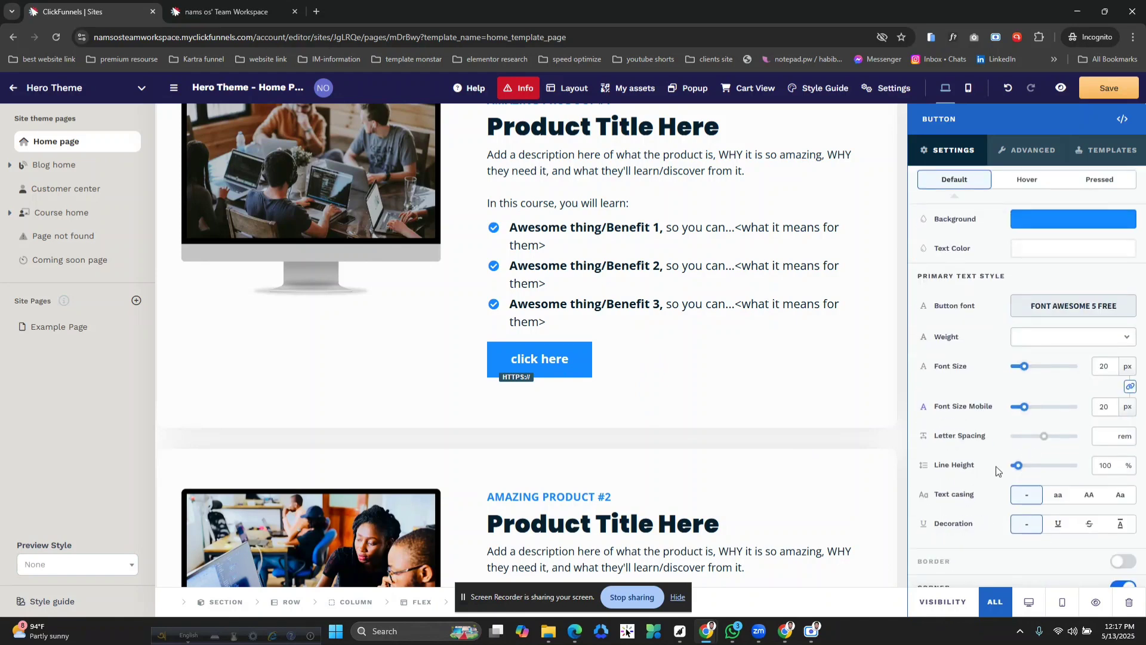
scroll(984, 375, up, 1)
click(1054, 281)
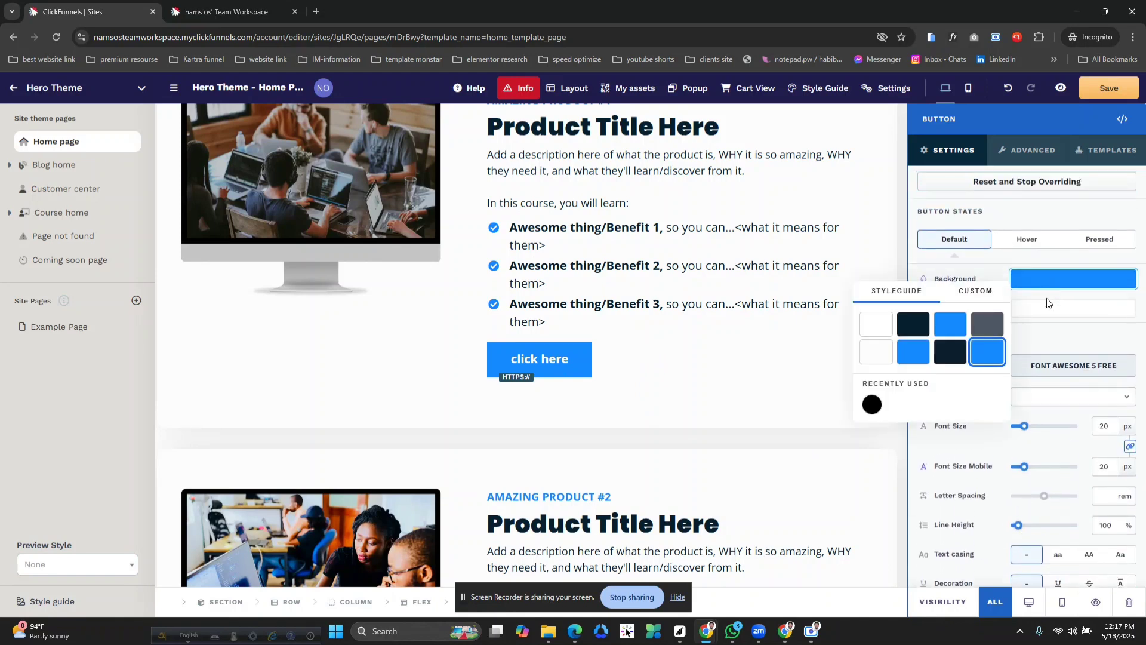
click(912, 330)
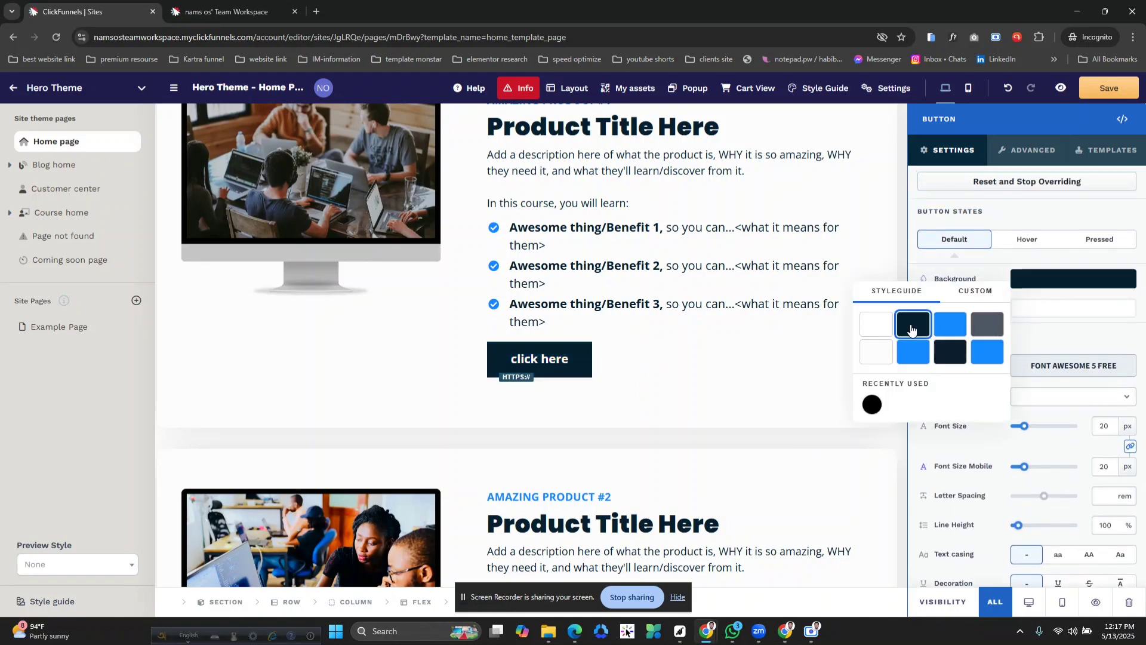
click(999, 267)
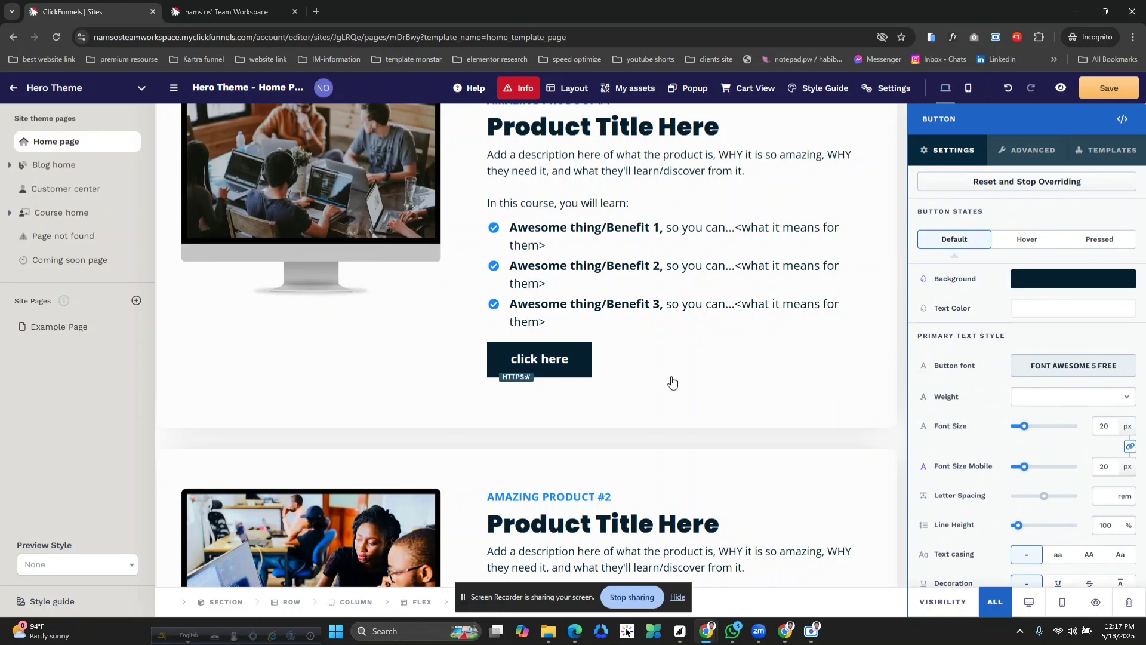
- Set the "click here" button's hover background to white and its hover text color to dark navy
click(1030, 241)
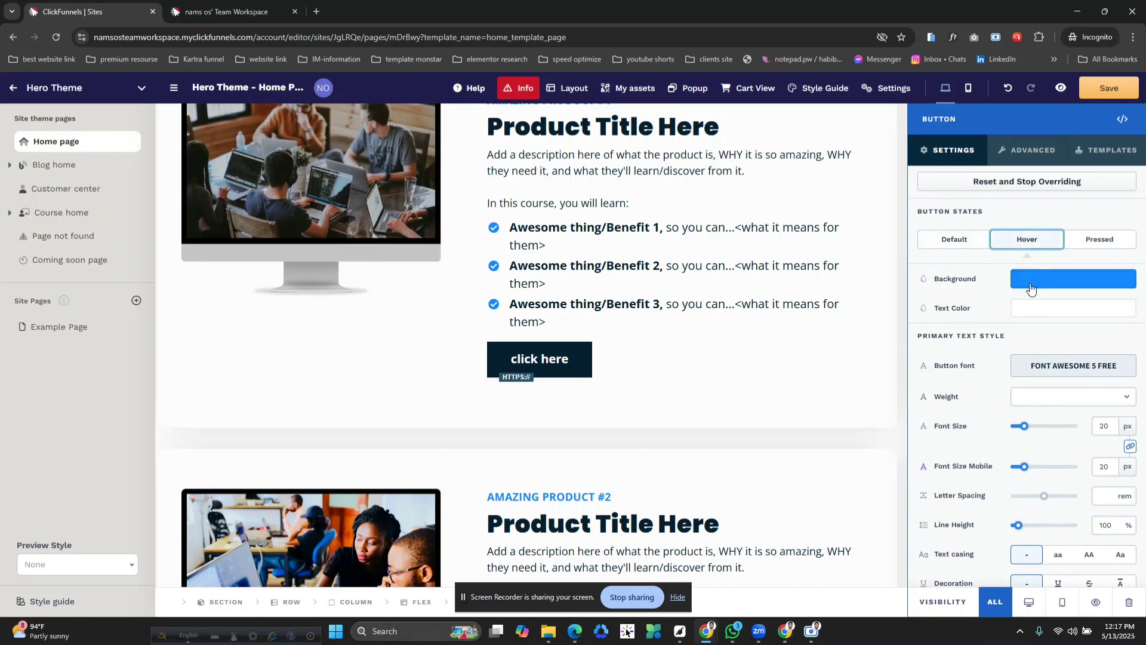
click(1031, 289)
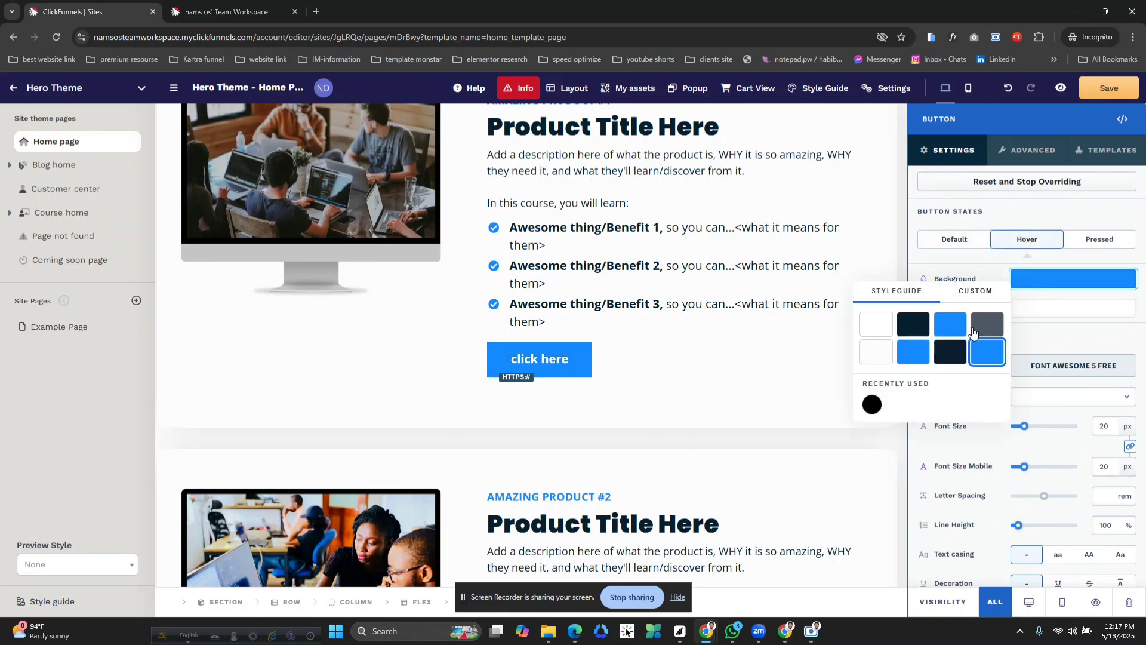
click(871, 333)
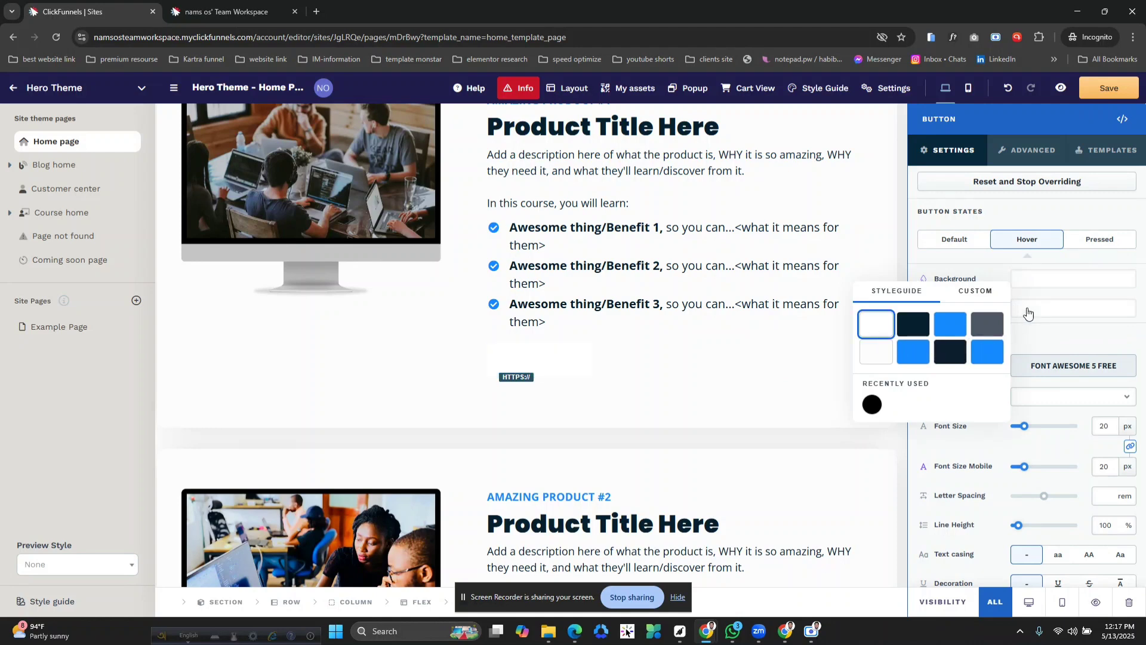
click(1031, 307)
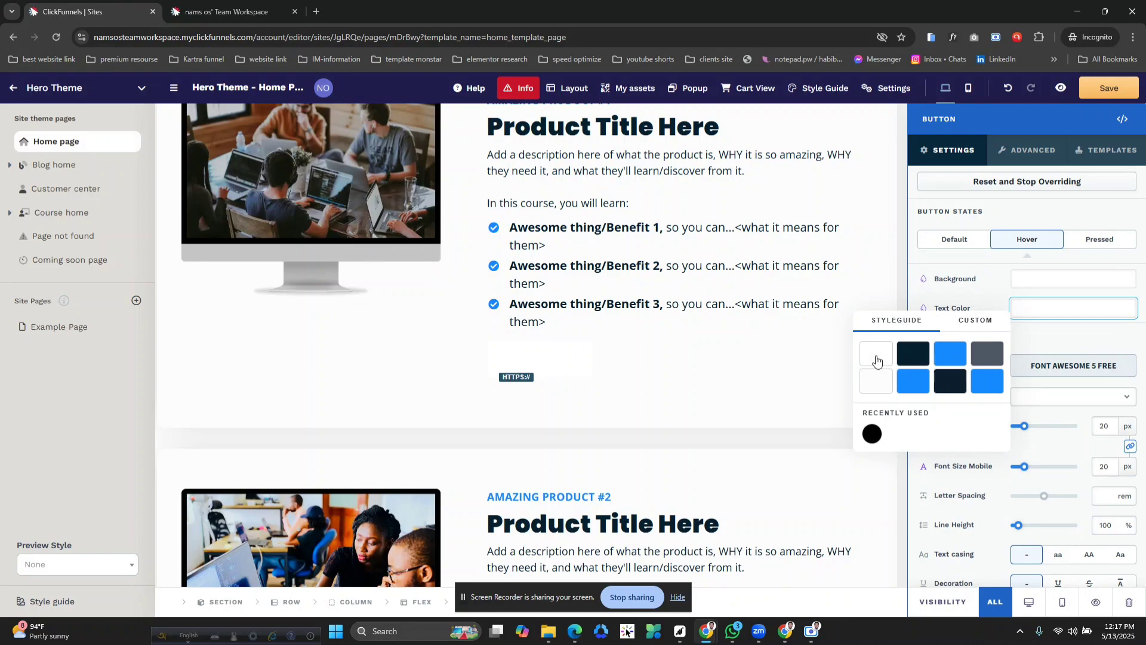
click(913, 355)
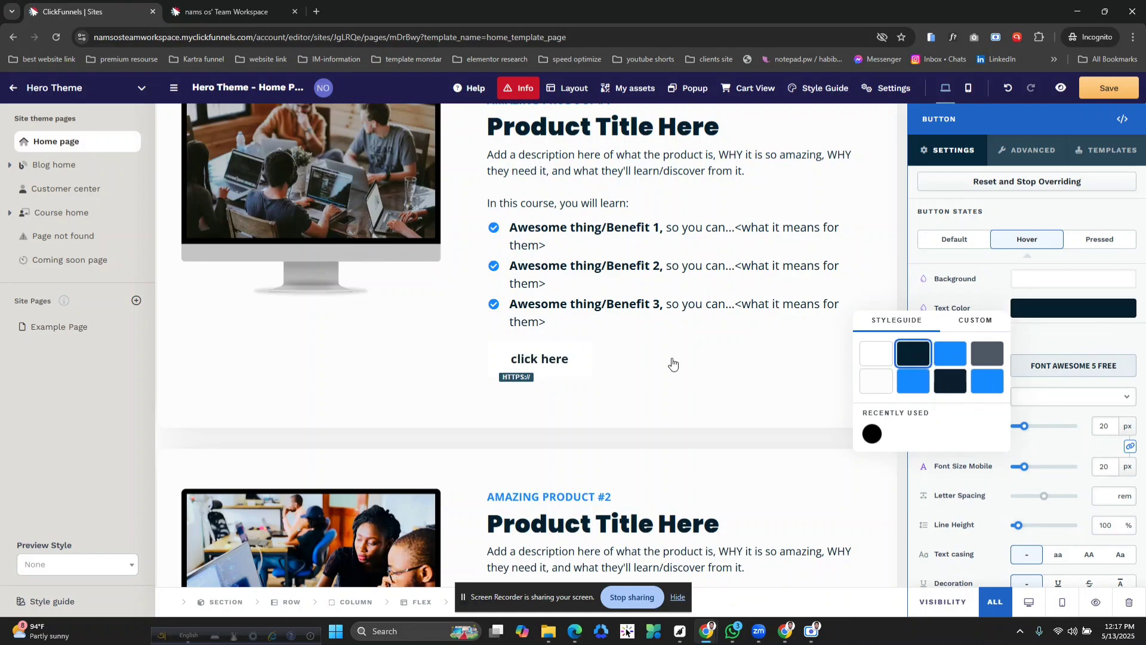
- Change the "click here" button's hover background to the style guide's blue and view its Pressed state colors
click(1041, 279)
click(986, 352)
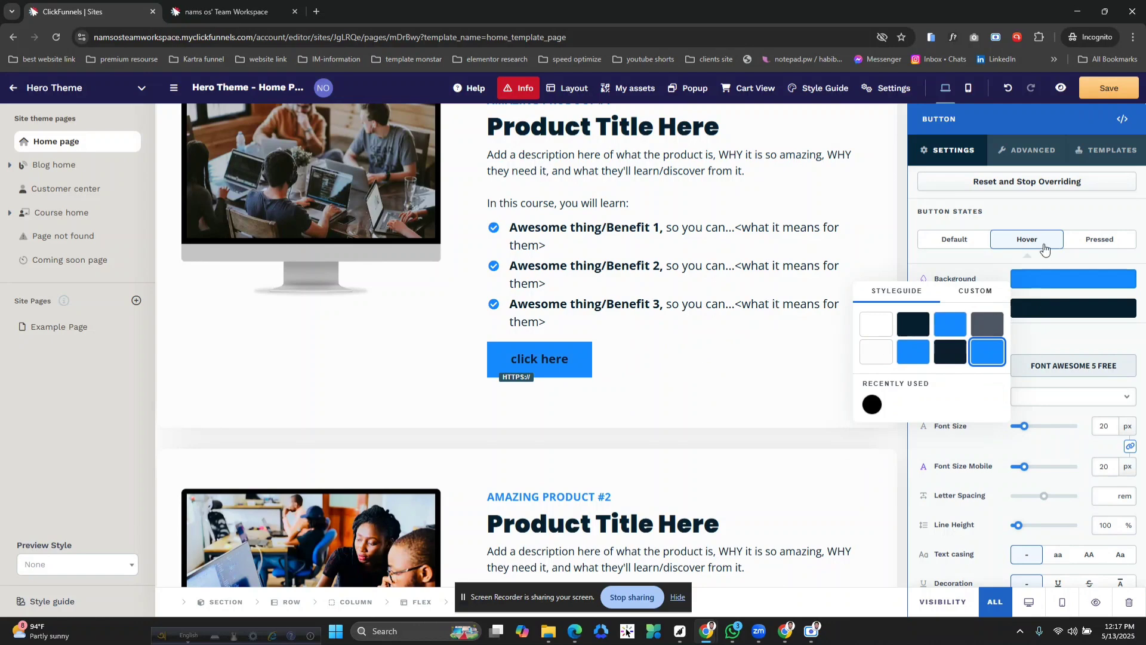
click(970, 264)
click(1110, 246)
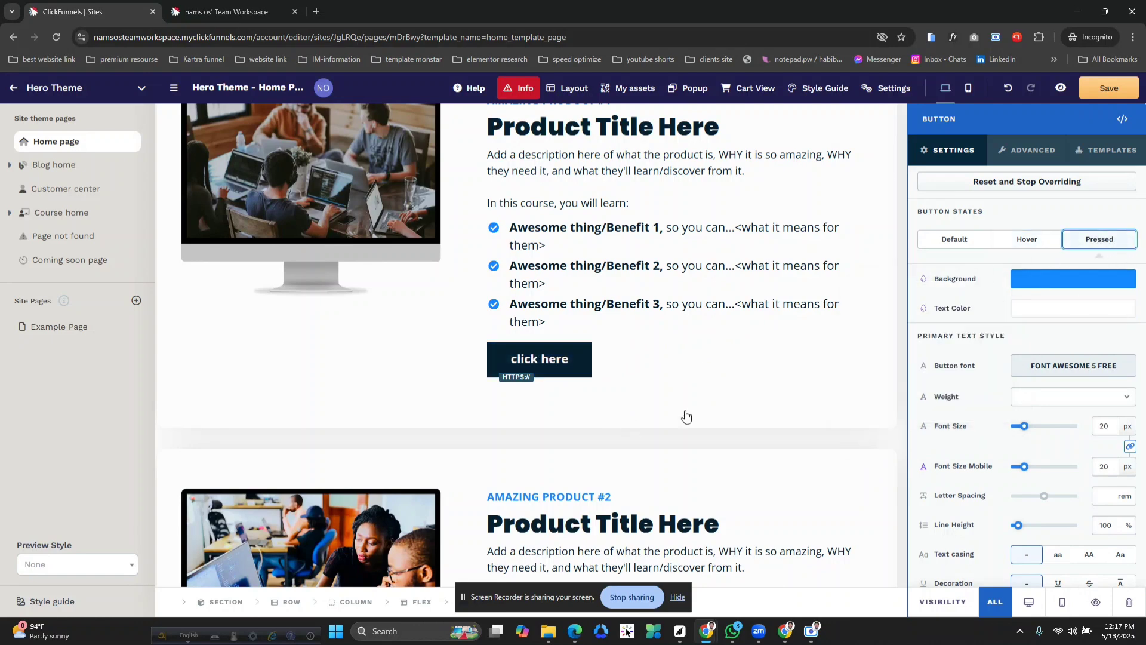
click(723, 417)
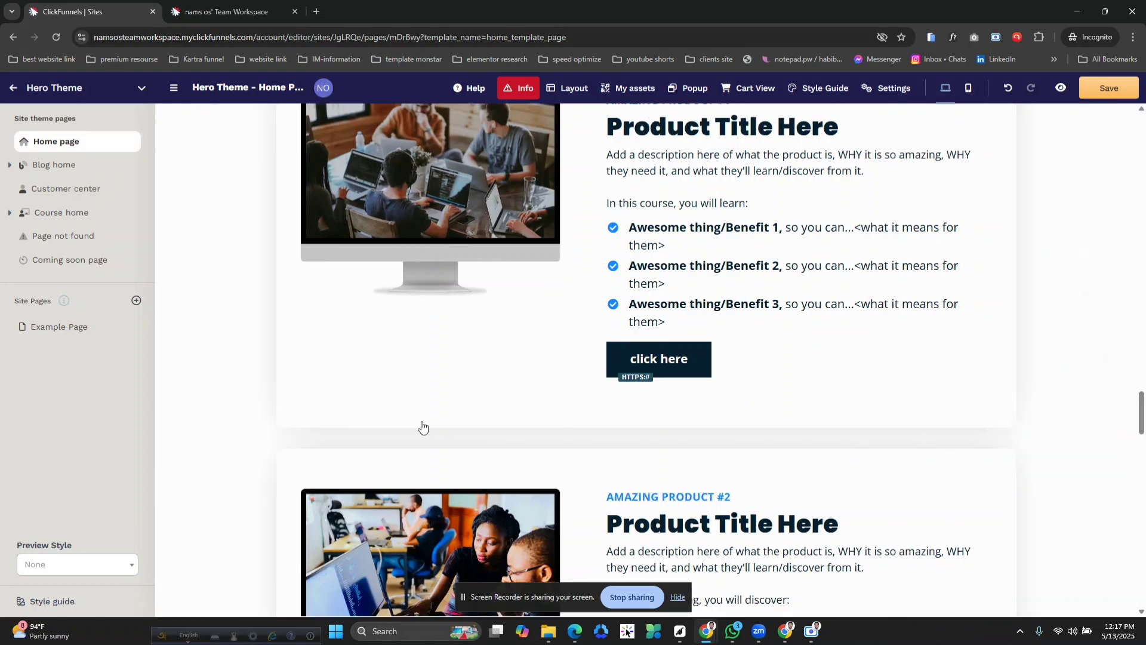
- Open the site's style guide and examine its Fonts and Colors settings
scroll(671, 449, down, 6)
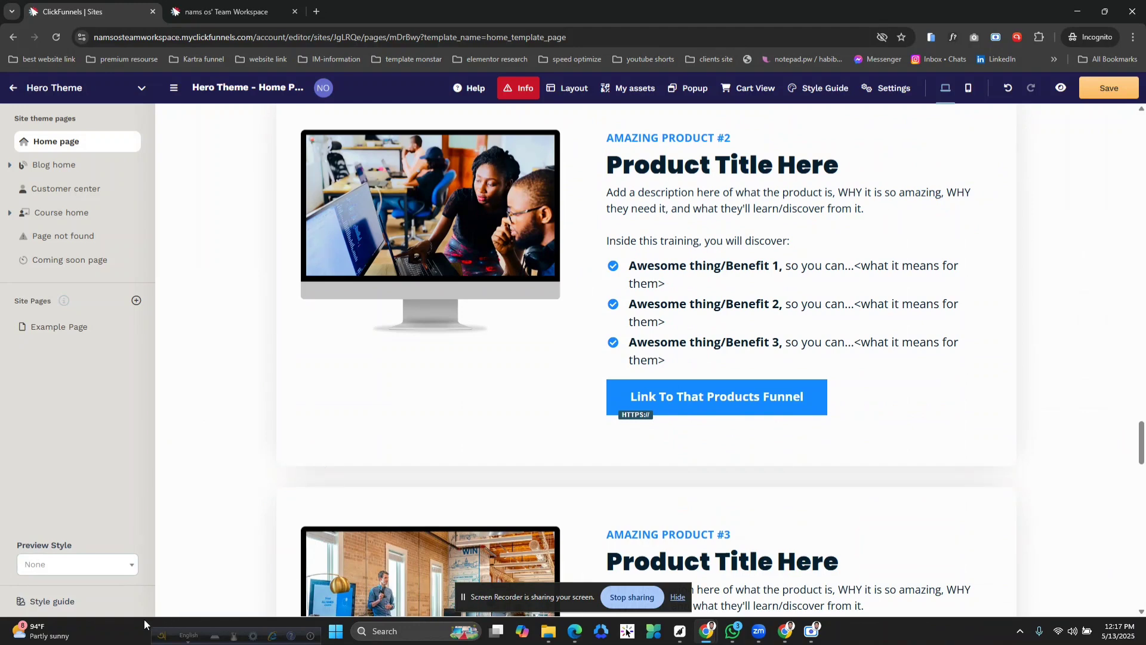
click(77, 604)
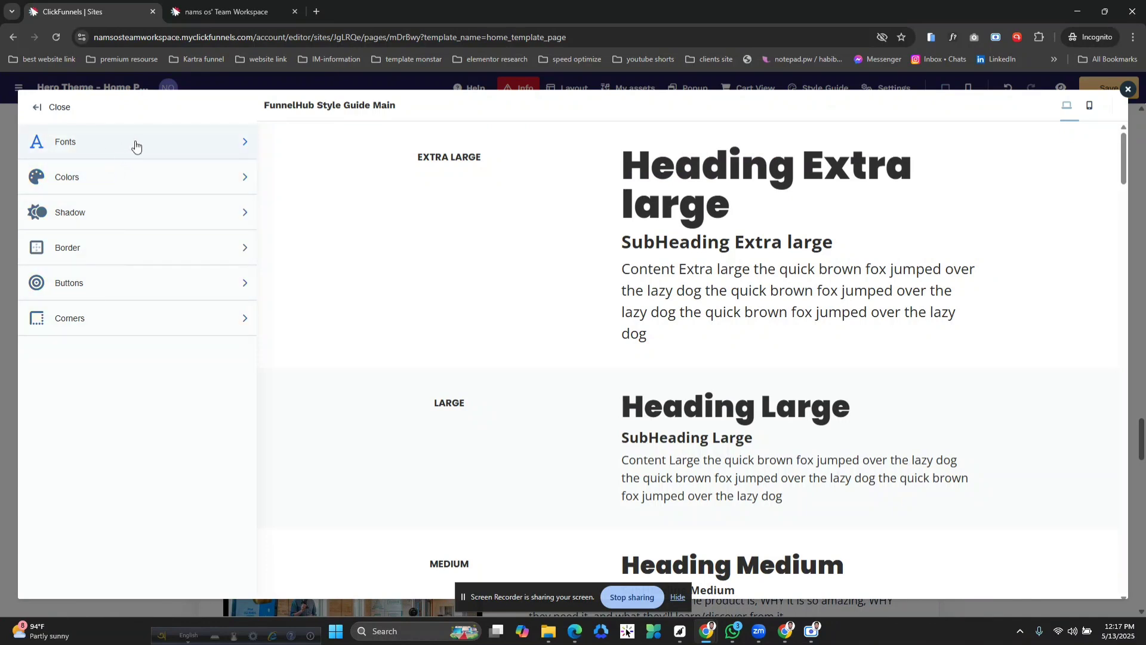
click(136, 146)
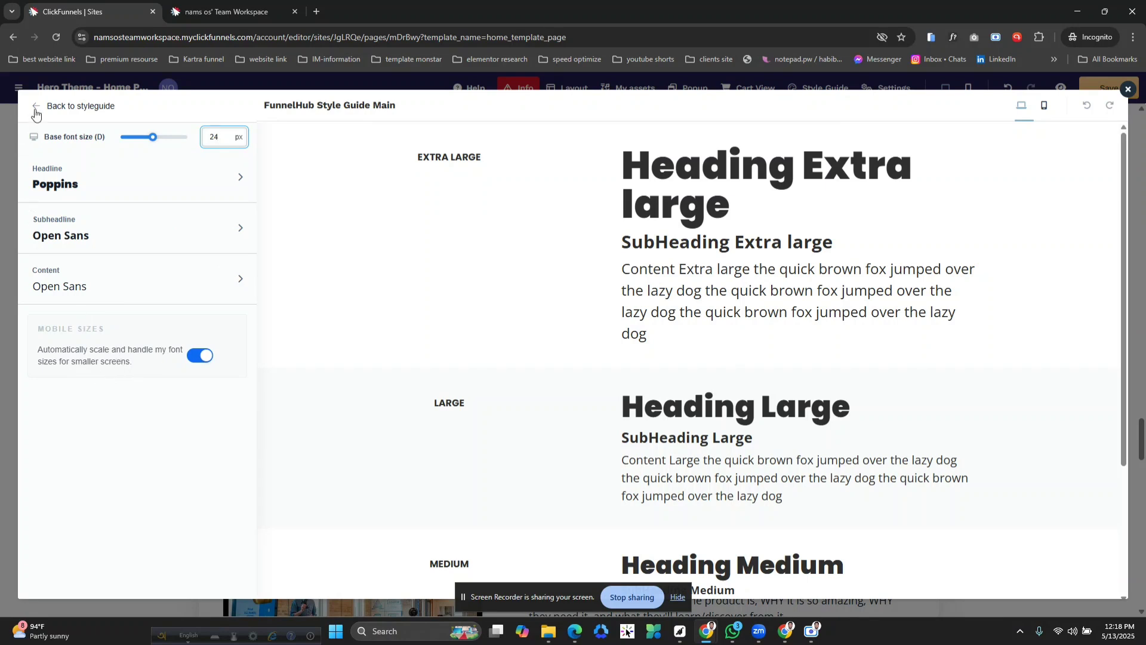
click(36, 108)
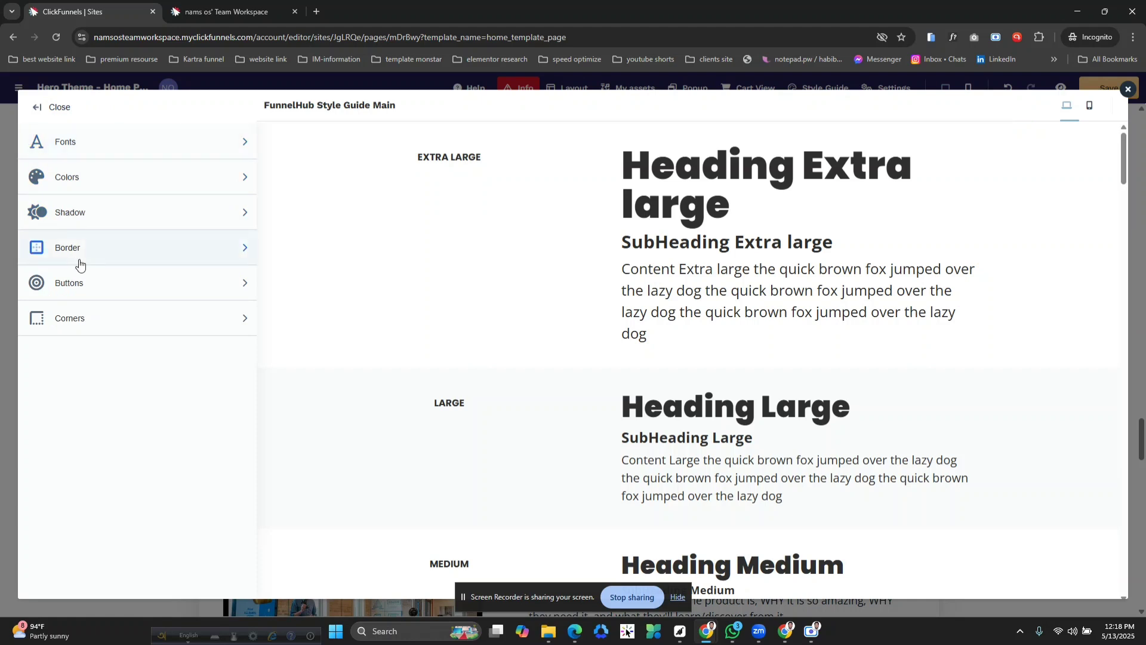
click(159, 182)
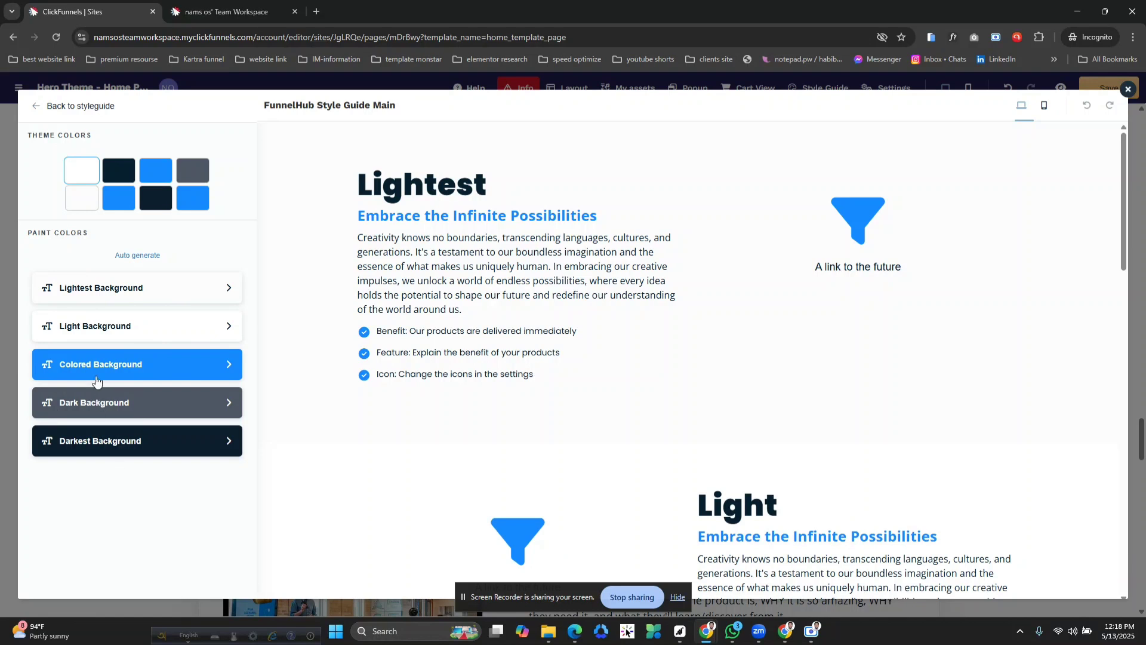
click(37, 119)
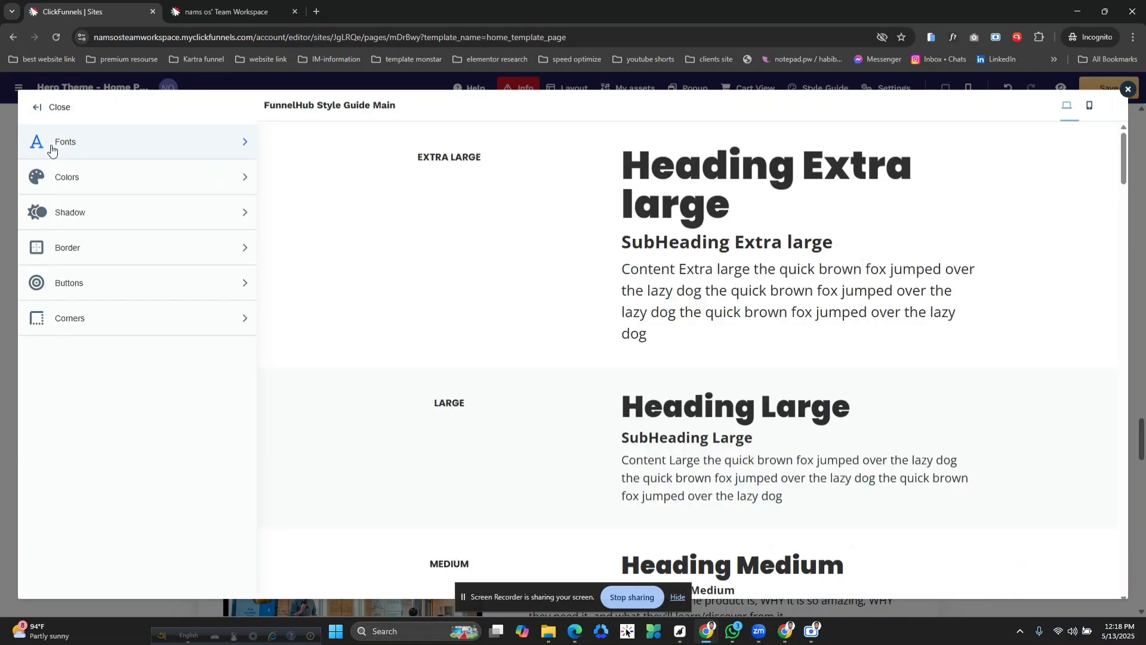
- Examine the style guide's Shadow and Border settings with their three preset styles
click(64, 213)
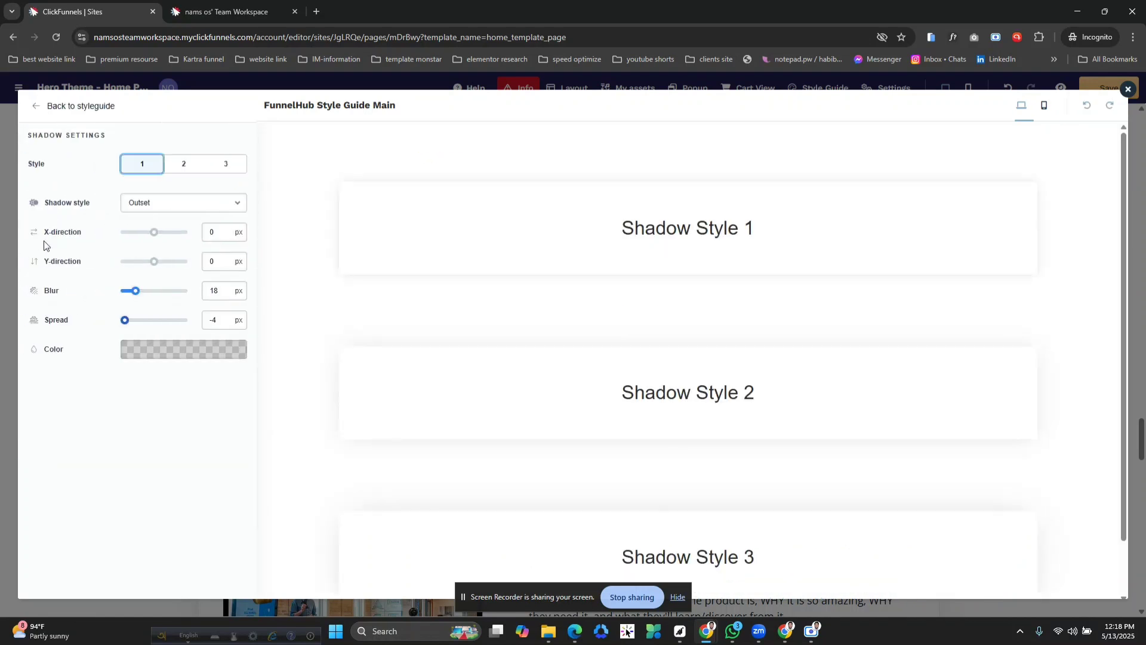
scroll(608, 427, down, 1)
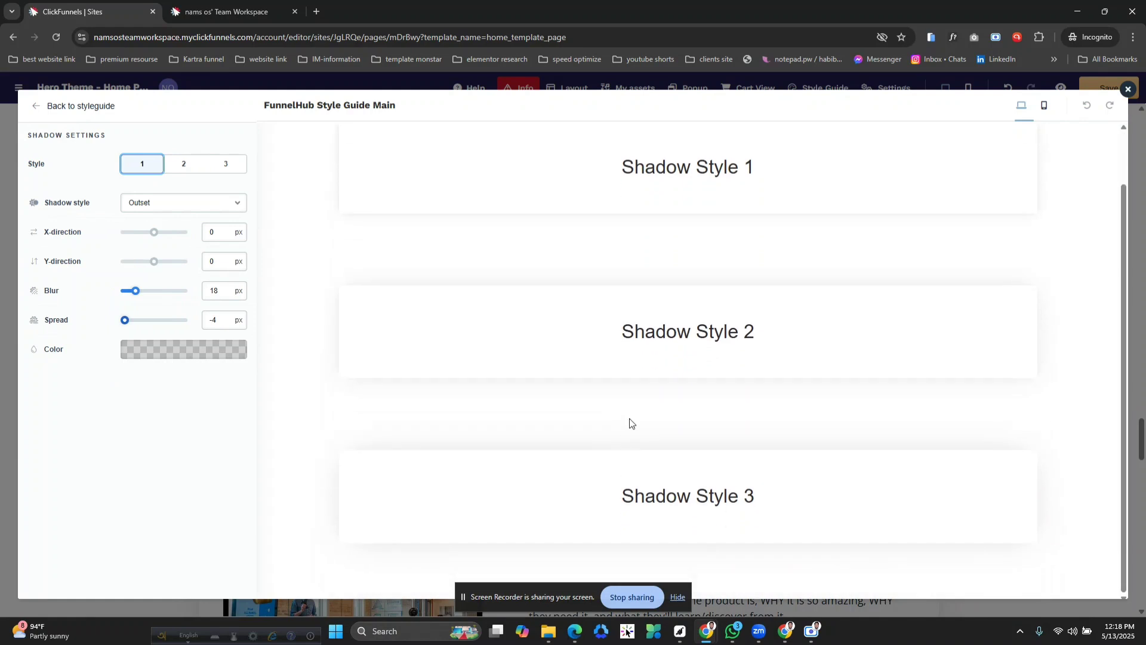
scroll(650, 324, up, 1)
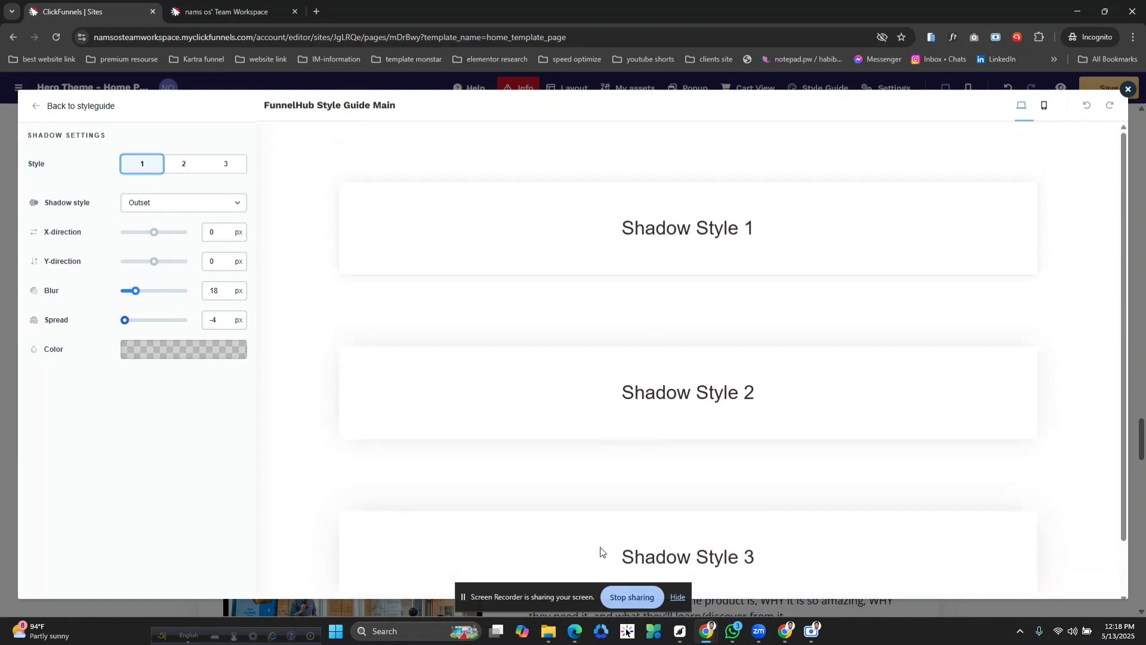
click(53, 111)
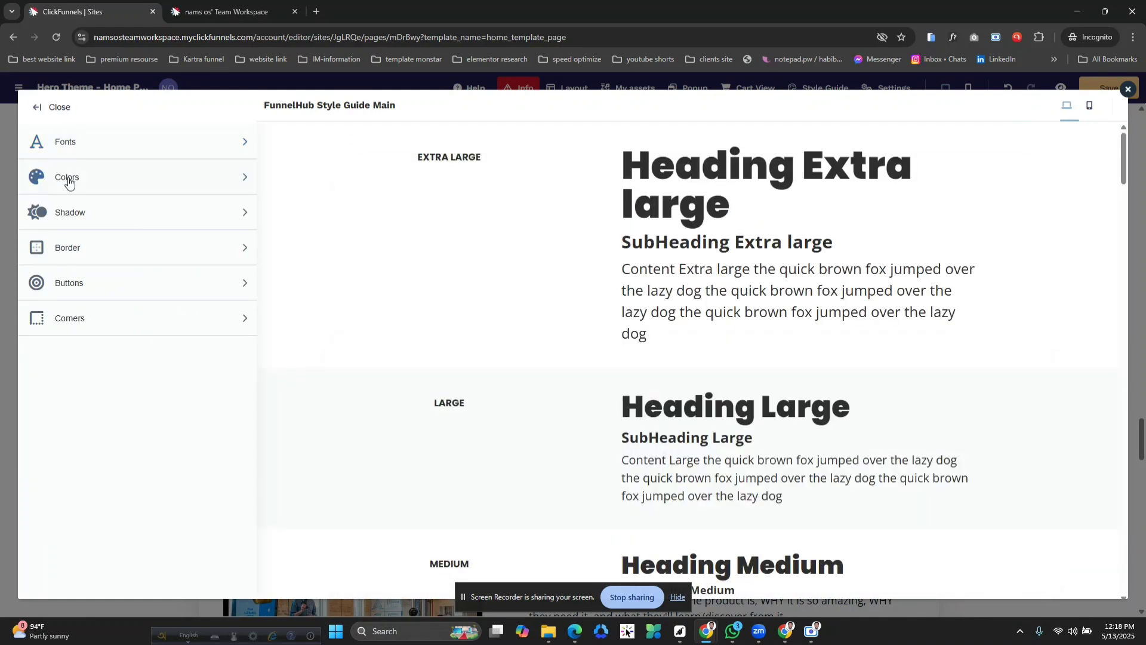
click(117, 249)
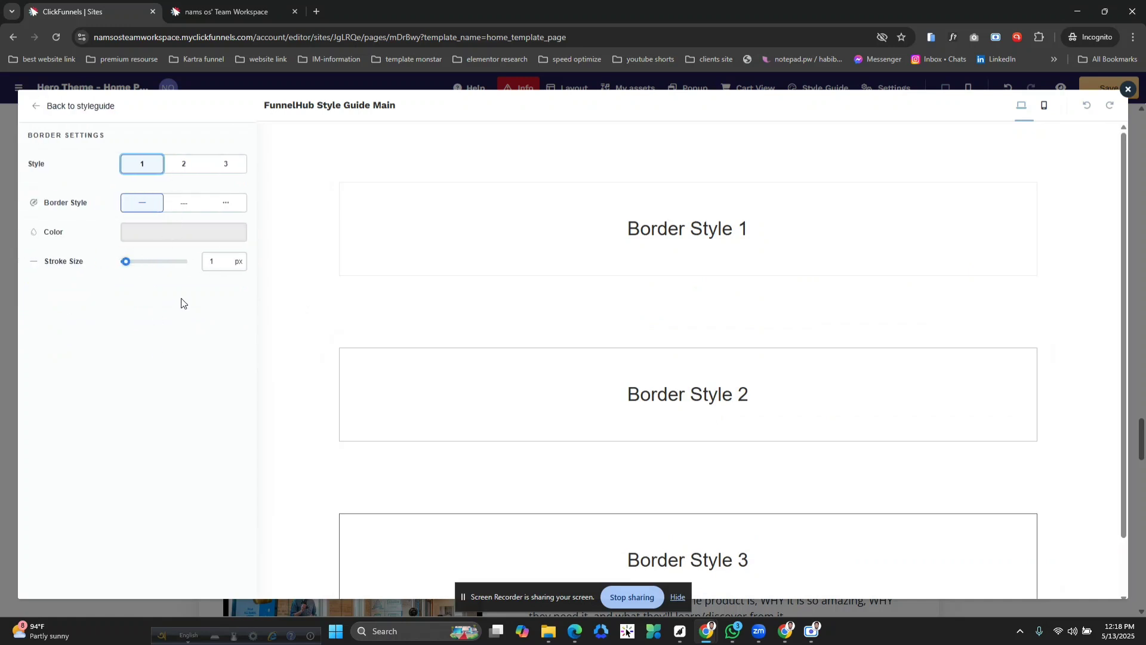
scroll(637, 407, down, 1)
scroll(791, 415, up, 1)
click(48, 107)
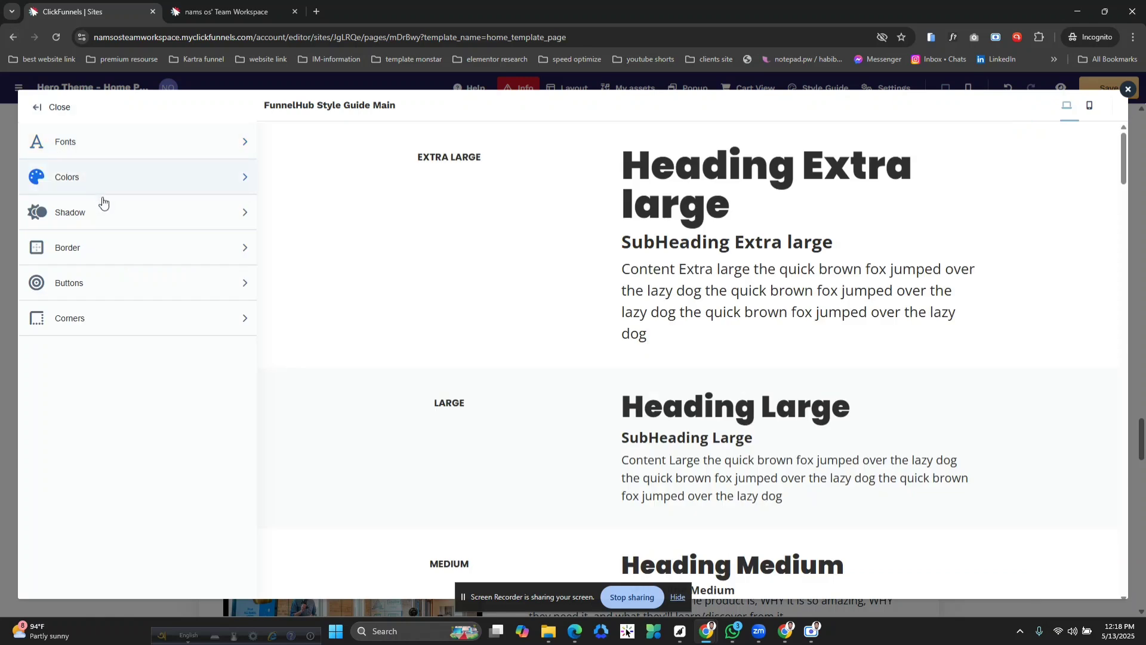
- Examine the style guide's Buttons and Corners settings, and close the style guide
click(124, 286)
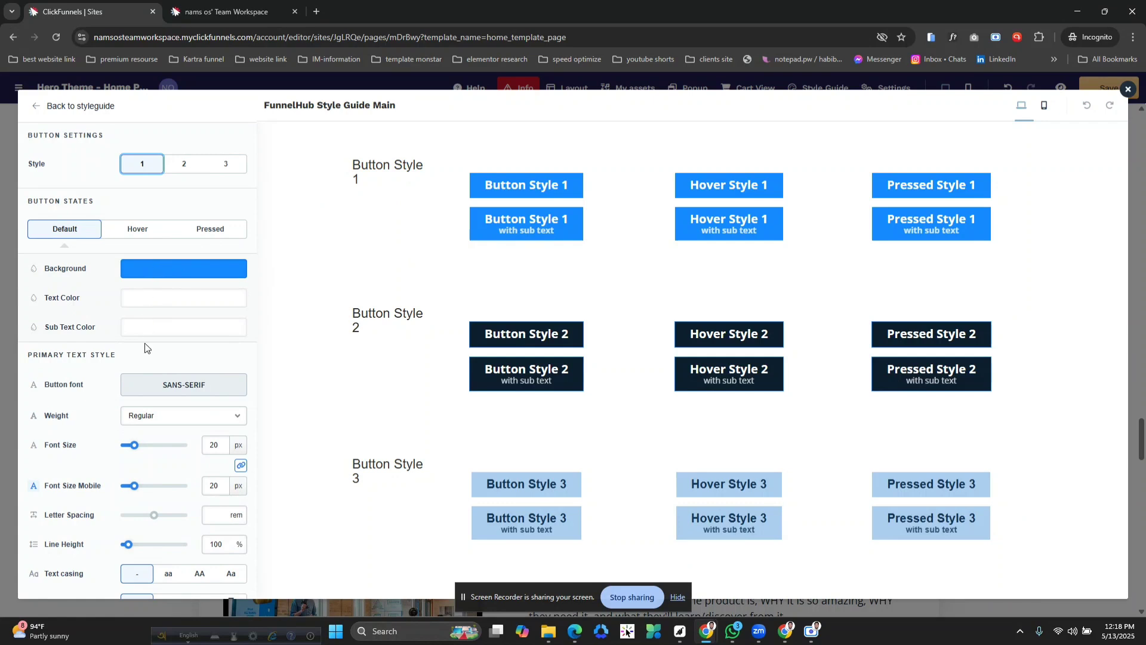
scroll(145, 347, down, 5)
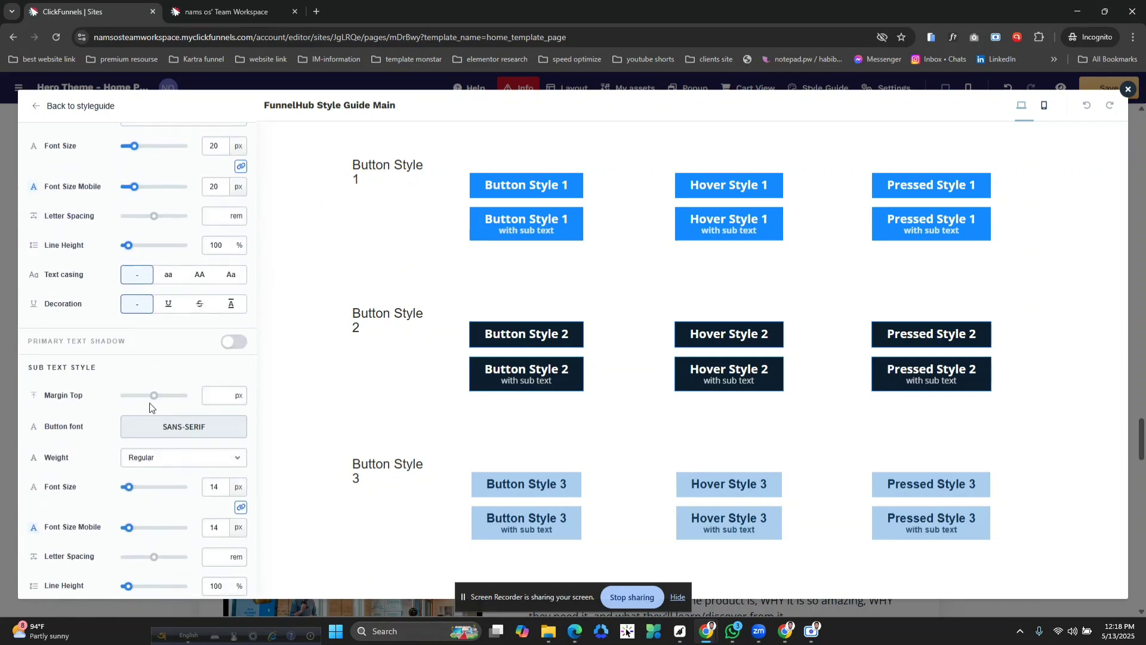
scroll(150, 407, up, 5)
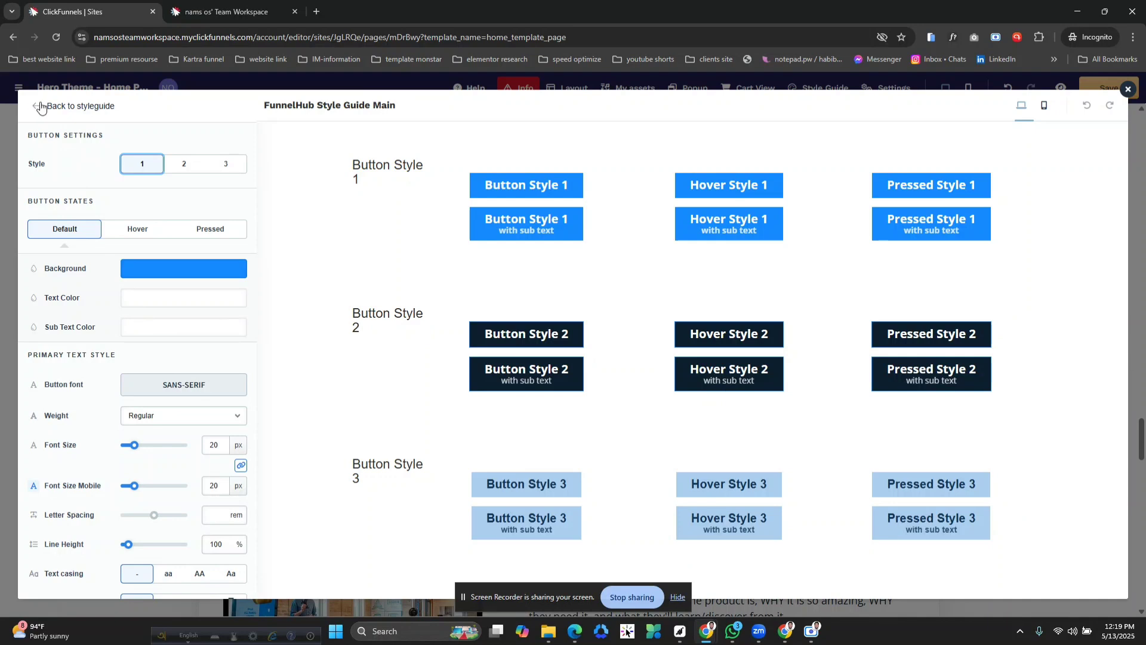
click(35, 108)
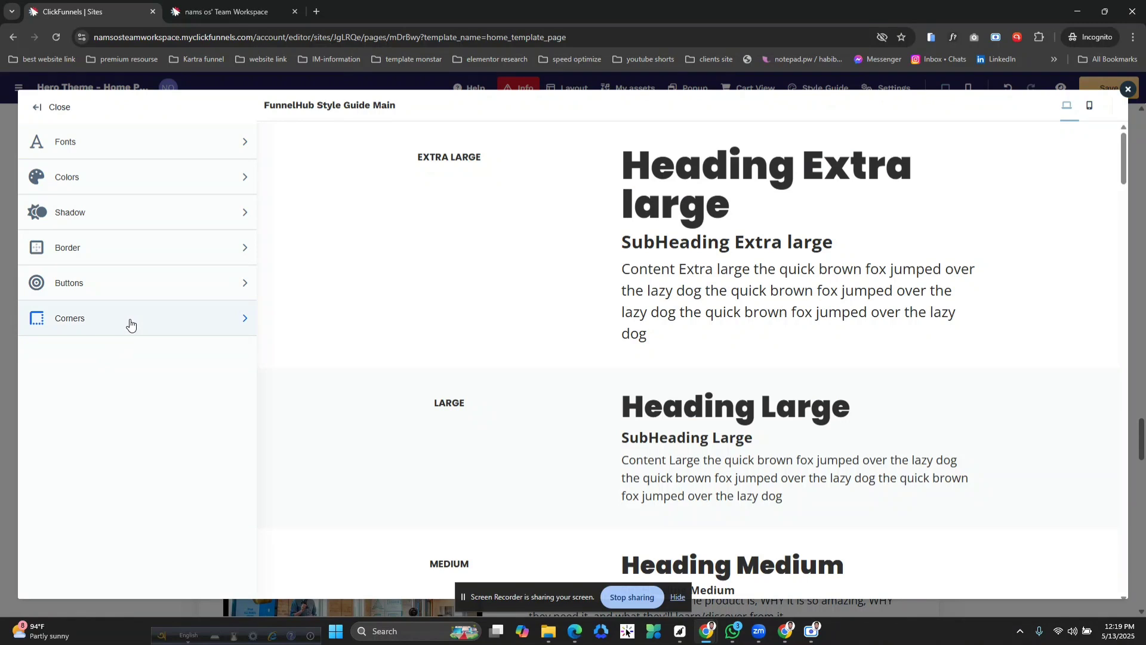
click(95, 328)
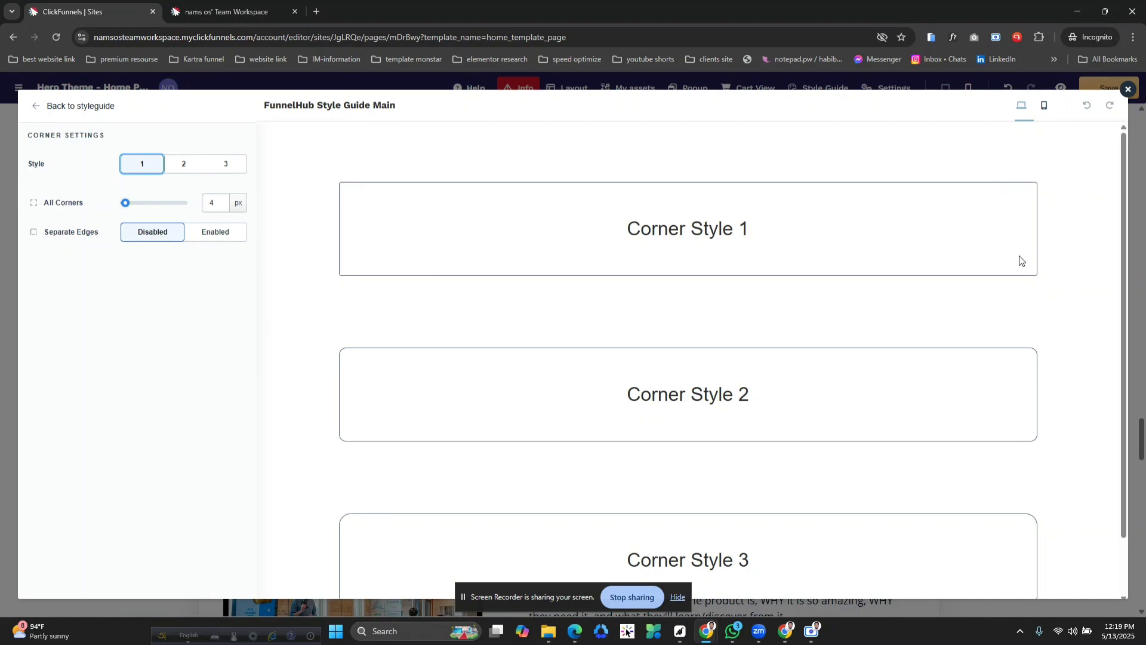
scroll(1028, 481, down, 1)
scroll(370, 442, up, 1)
click(37, 106)
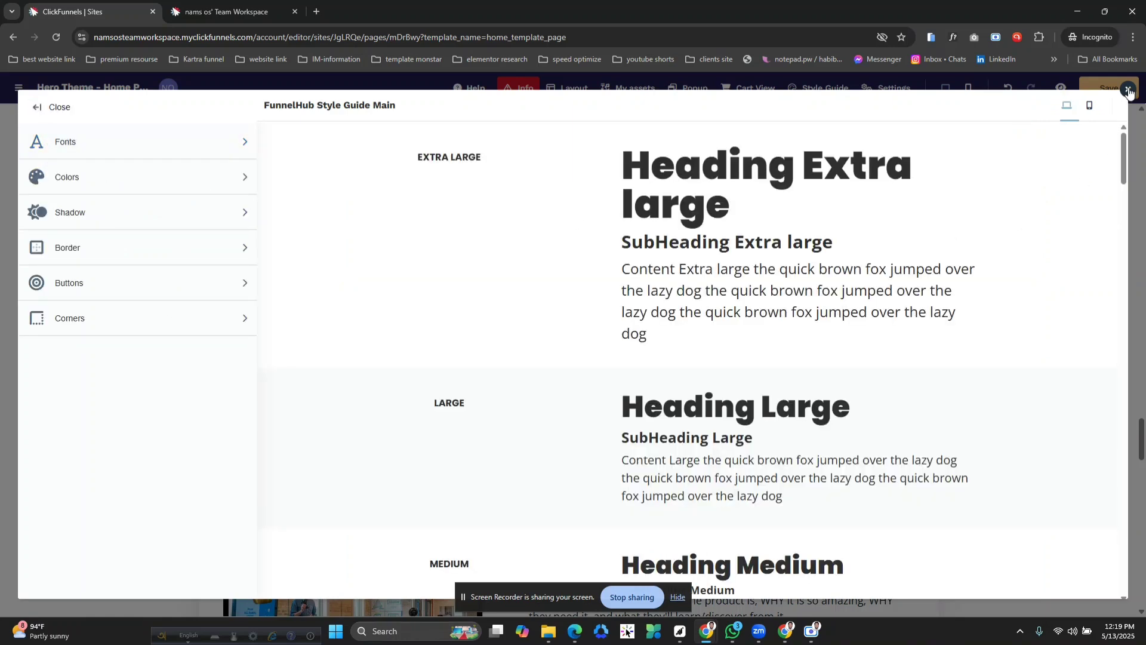
click(1127, 89)
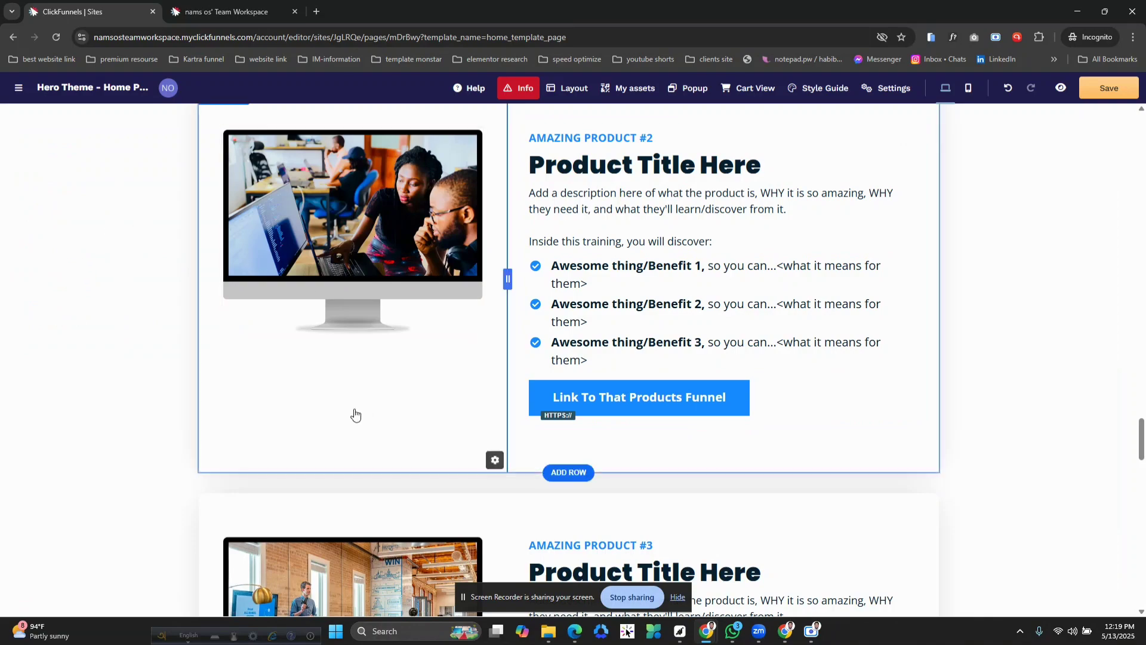
- Review the settings and overridden style of the "click here" button in the Amazing Product #1 section
scroll(846, 393, up, 5)
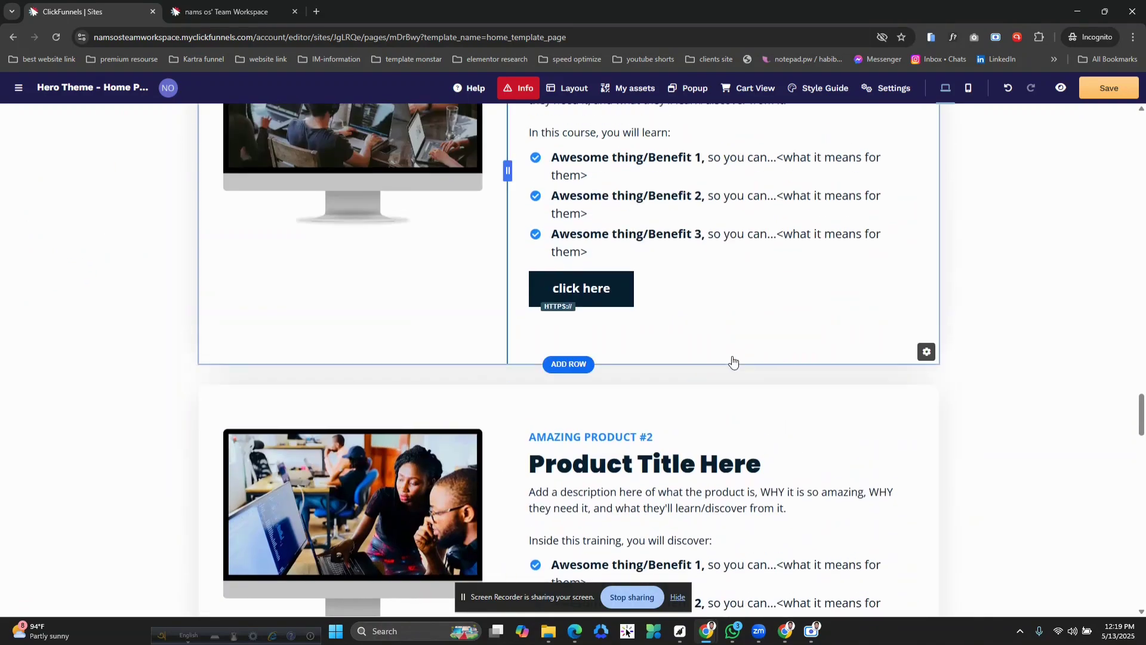
scroll(707, 358, up, 4)
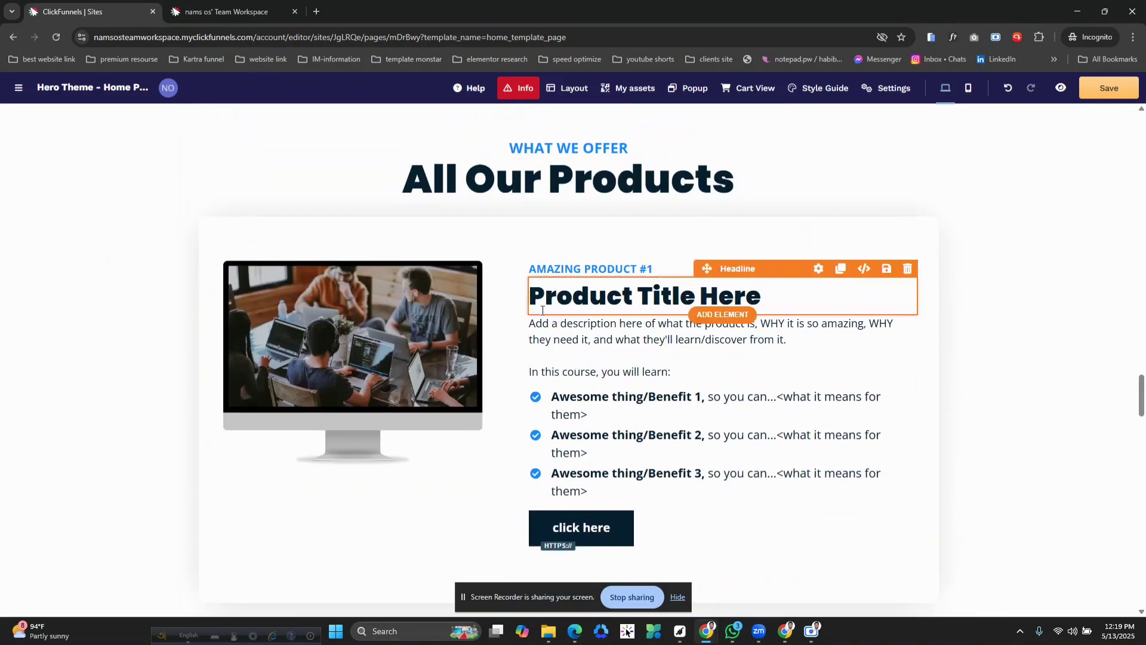
scroll(710, 399, down, 4)
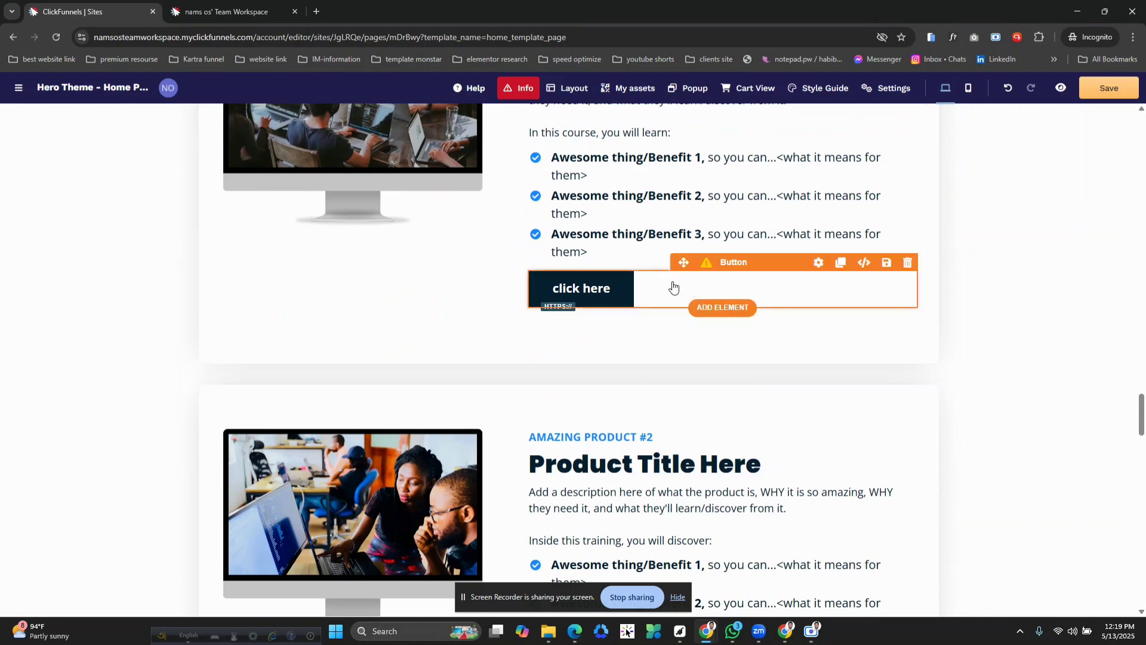
click(817, 262)
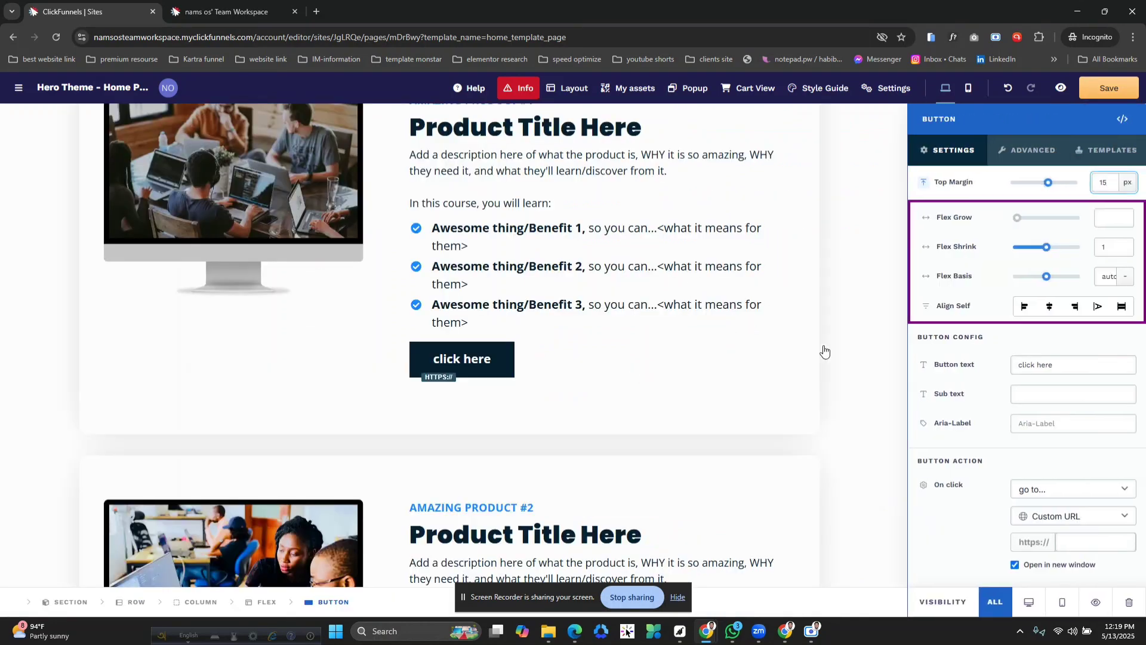
scroll(1007, 444, down, 2)
scroll(1015, 445, down, 9)
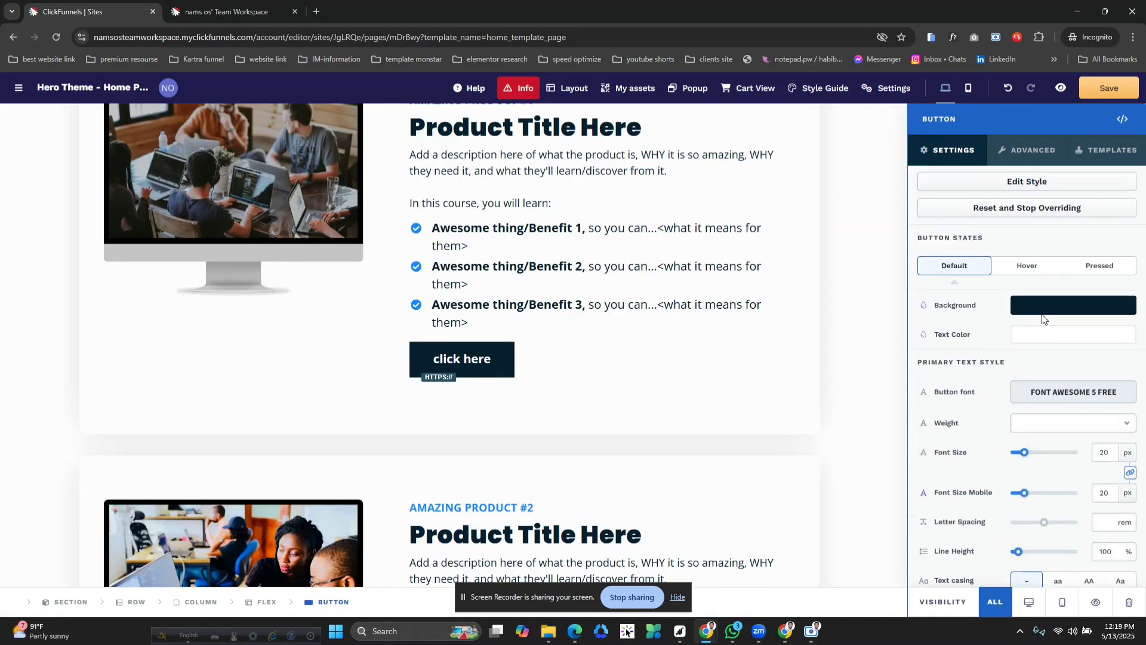
scroll(1045, 459, up, 2)
click(659, 404)
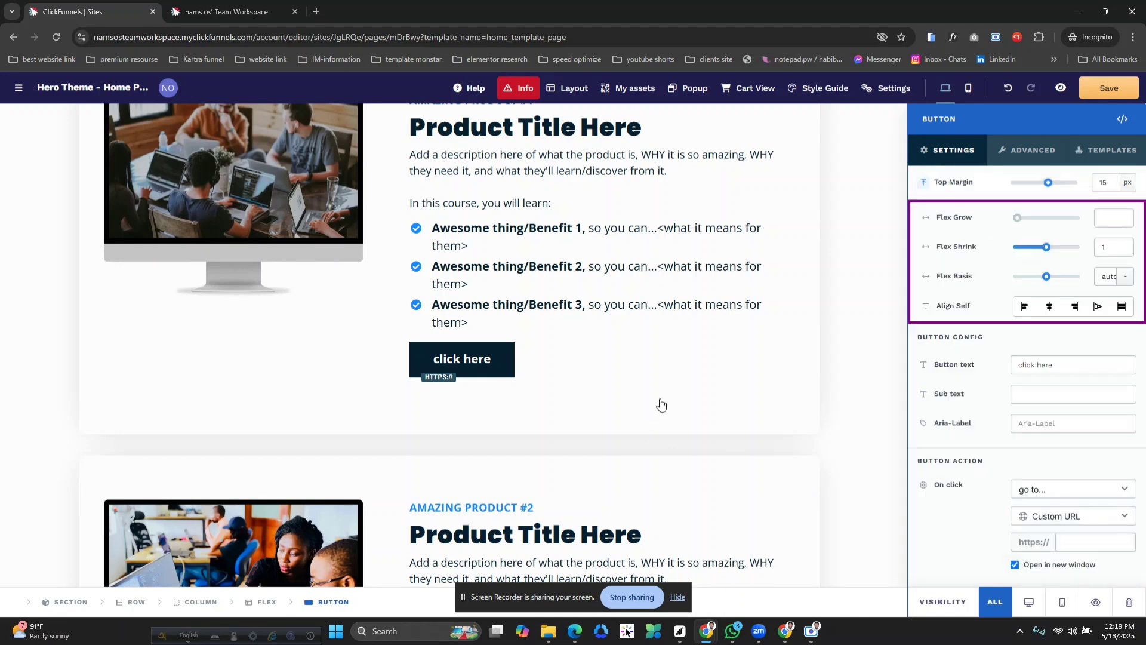
- Override the typography style of the Amazing Product #1 headline "Product Title Here" and review its font and color options
scroll(812, 307, up, 2)
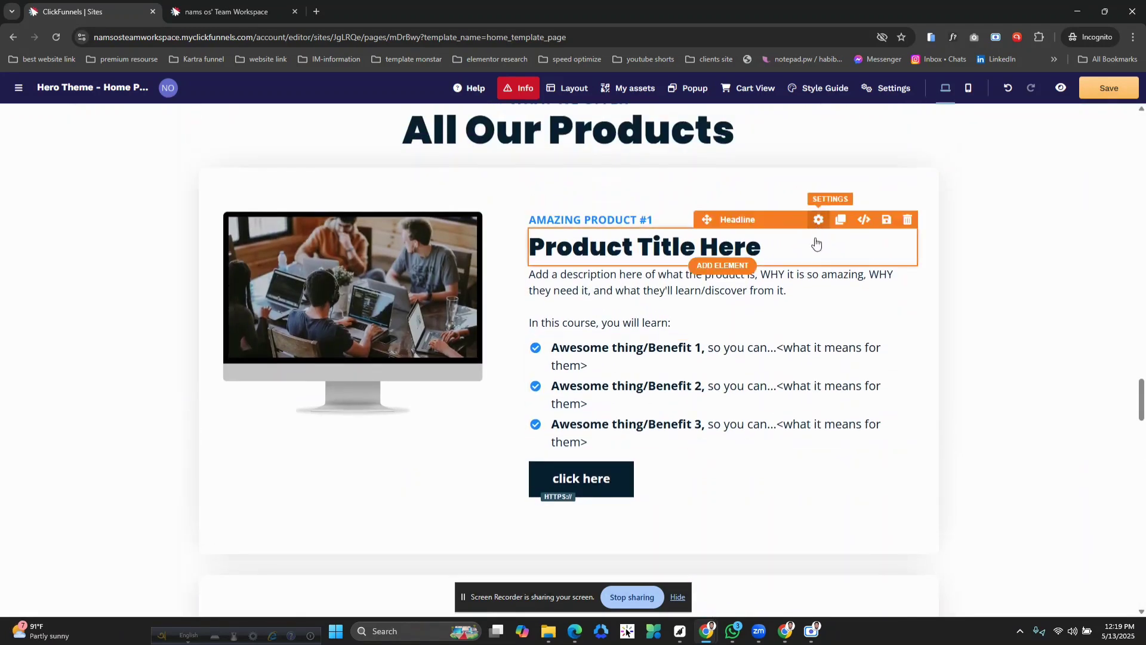
click(816, 245)
scroll(975, 391, down, 5)
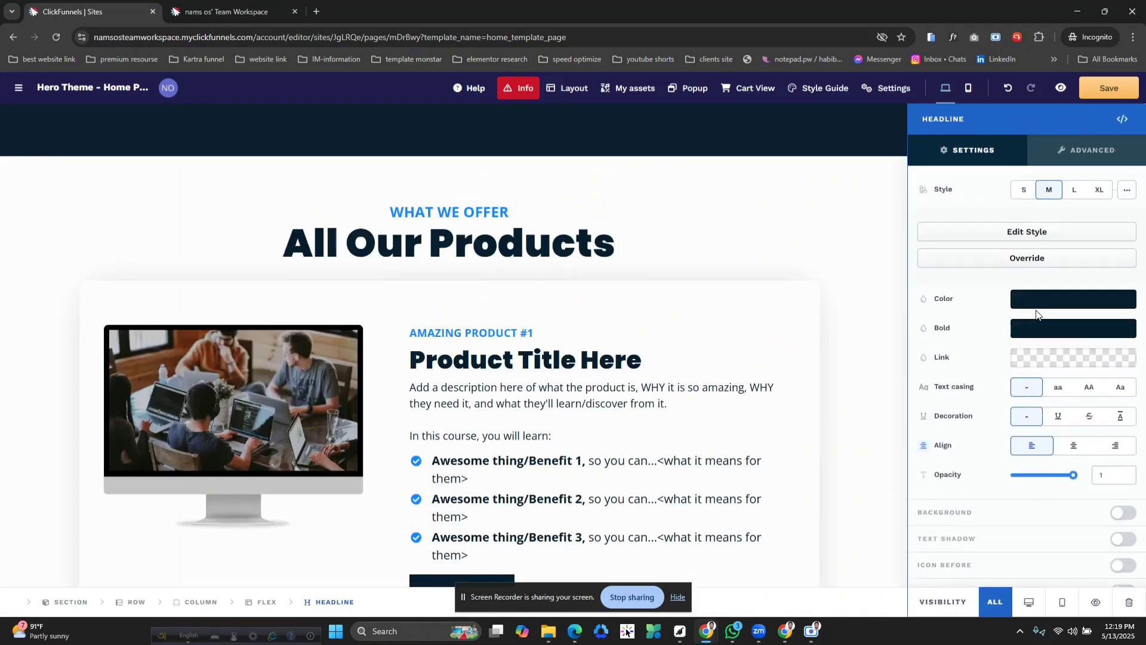
scroll(988, 303, up, 2)
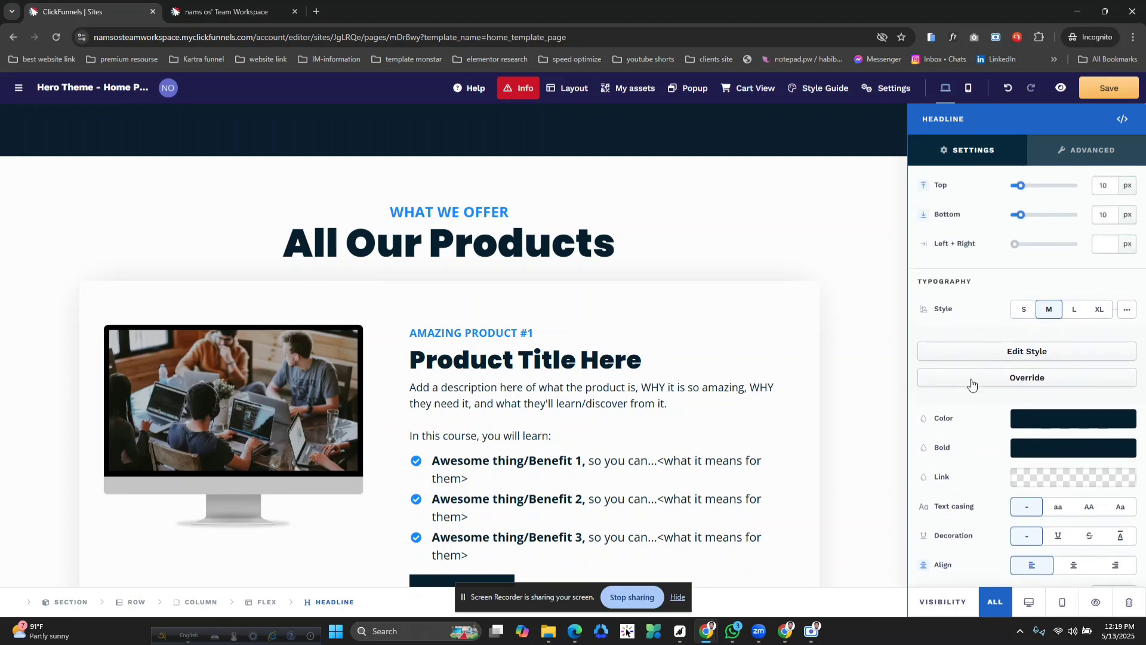
click(1034, 382)
scroll(1030, 434, down, 5)
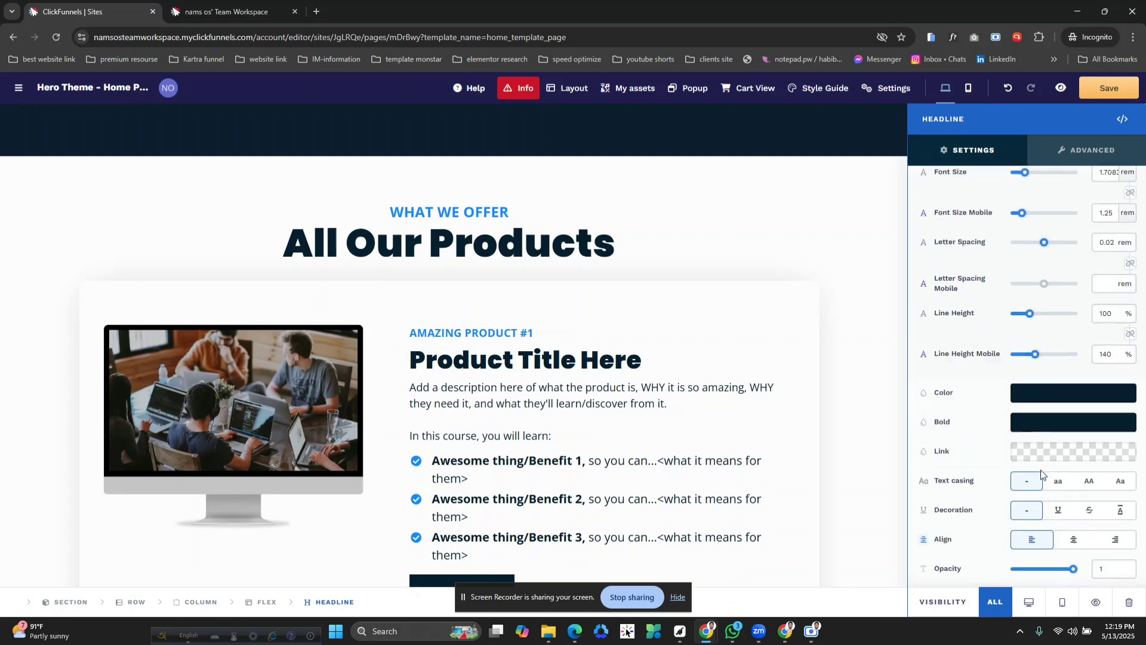
scroll(1043, 435, up, 5)
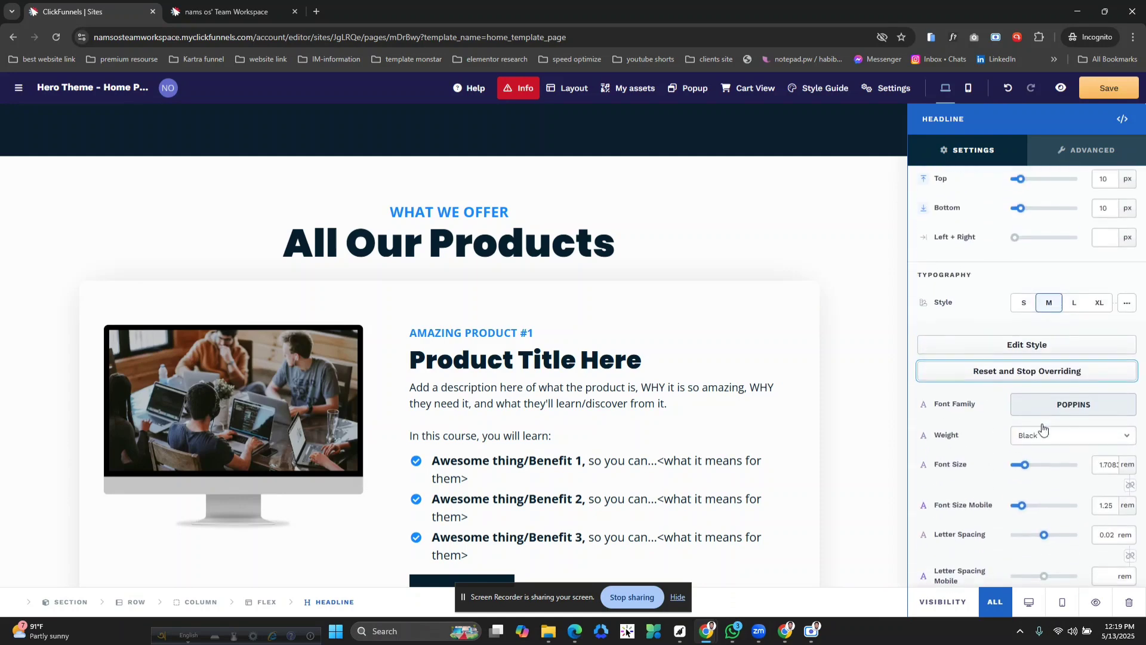
click(857, 326)
- Look through the home page's product sections up to the hero section, and show the Hero theme's list of site pages
scroll(794, 400, down, 6)
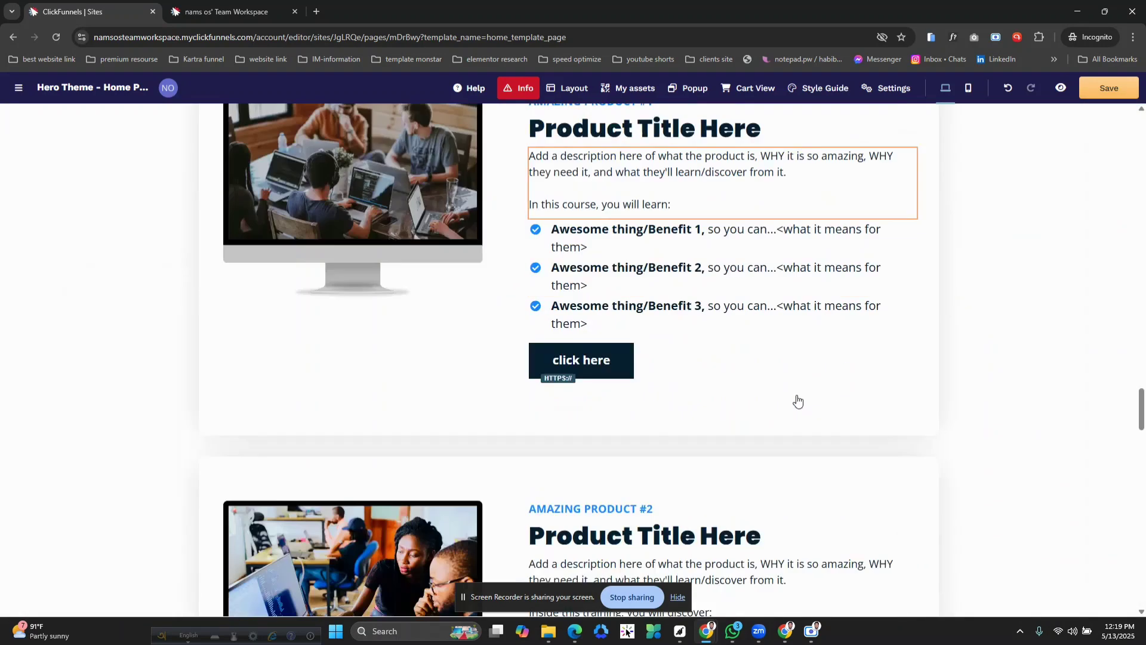
scroll(626, 377, down, 4)
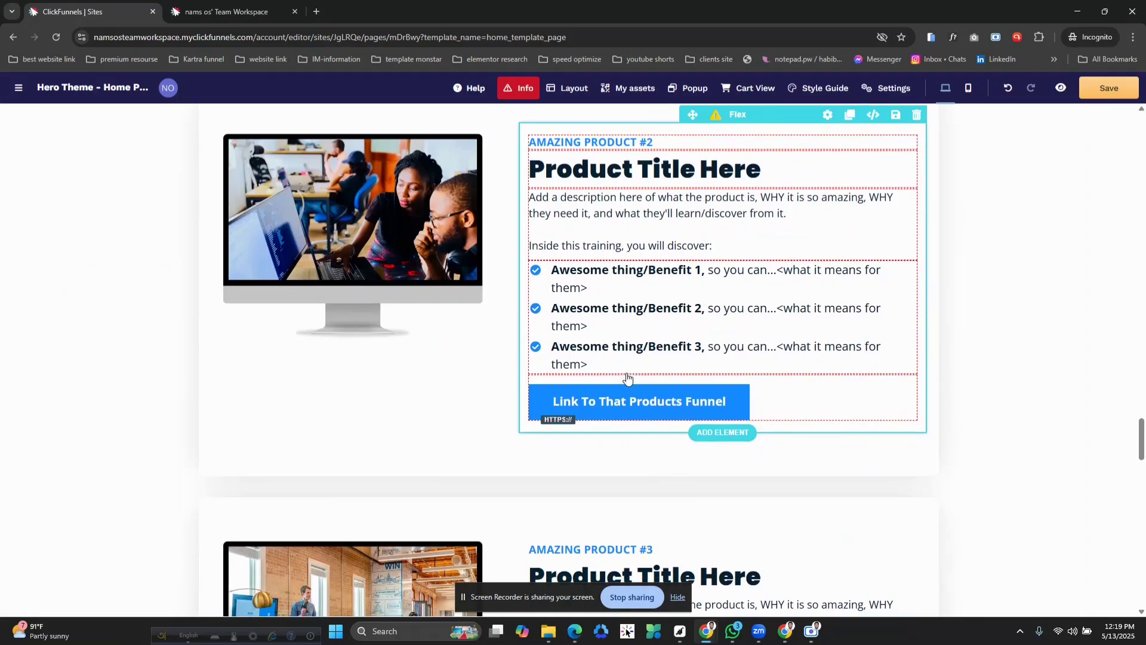
scroll(626, 377, down, 6)
scroll(627, 377, up, 15)
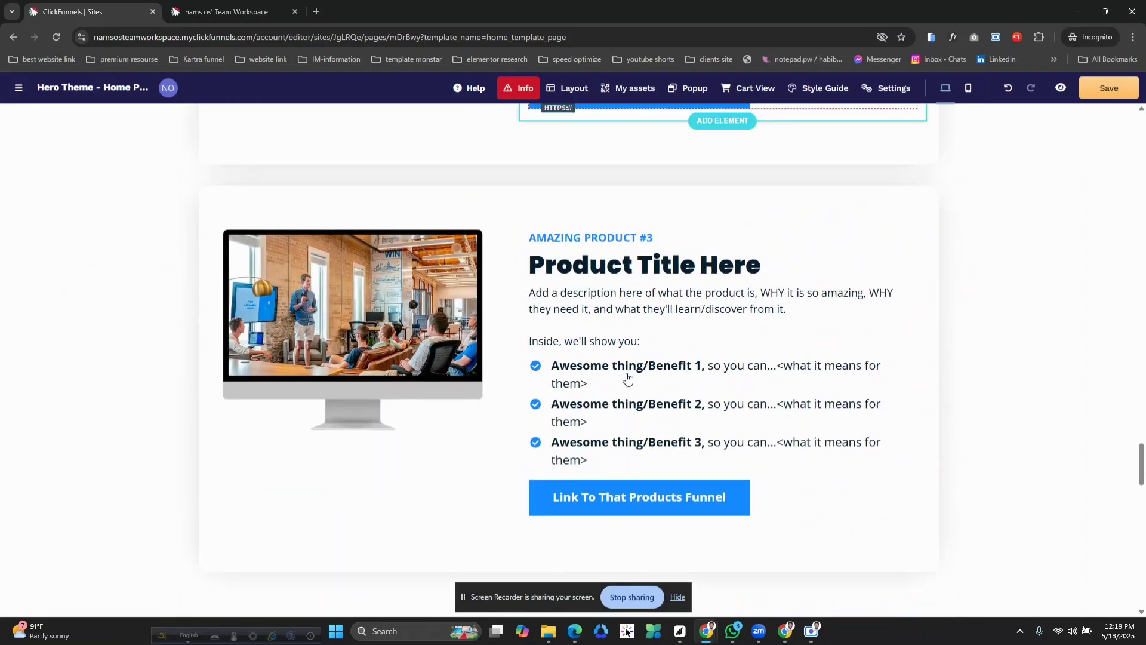
scroll(626, 378, up, 5)
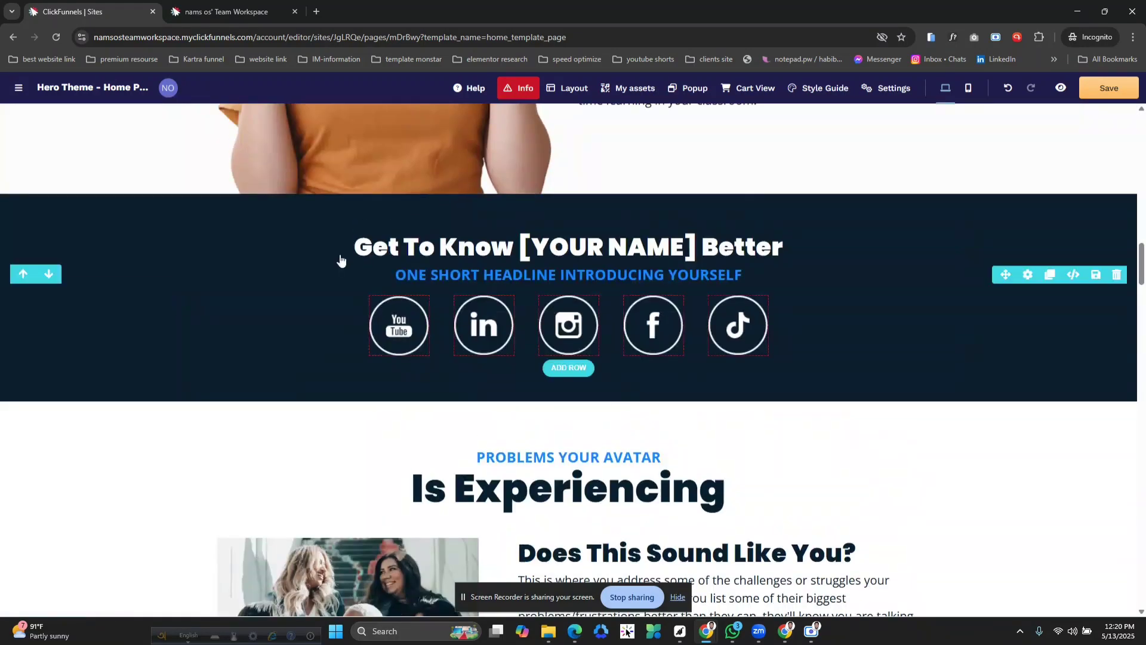
click(18, 88)
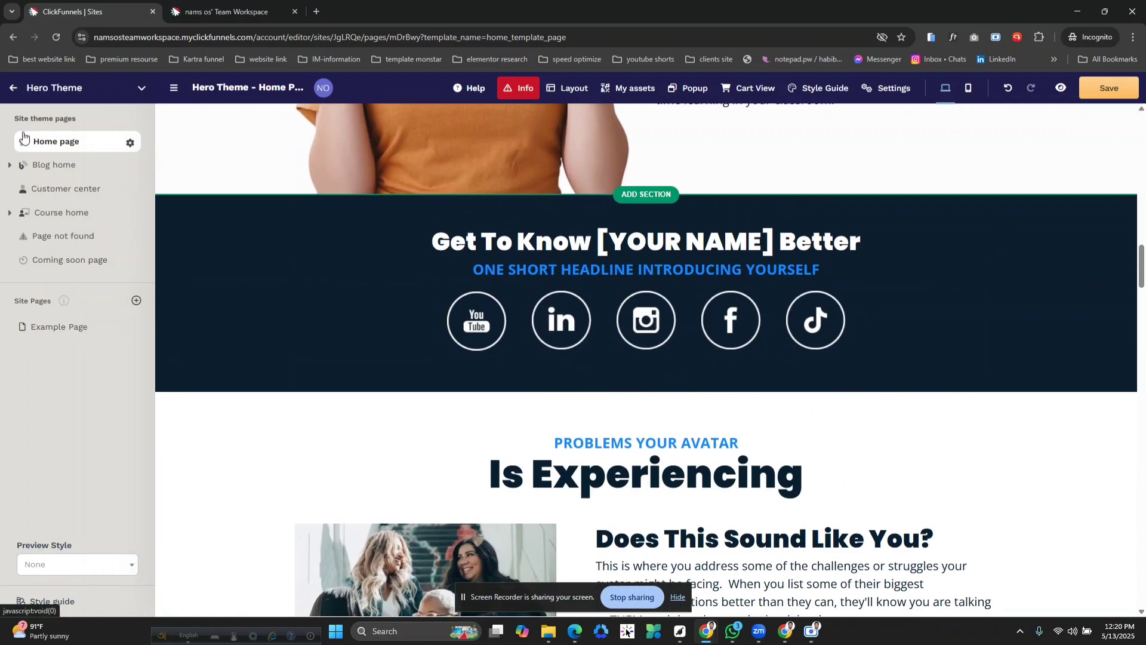
scroll(718, 452, up, 10)
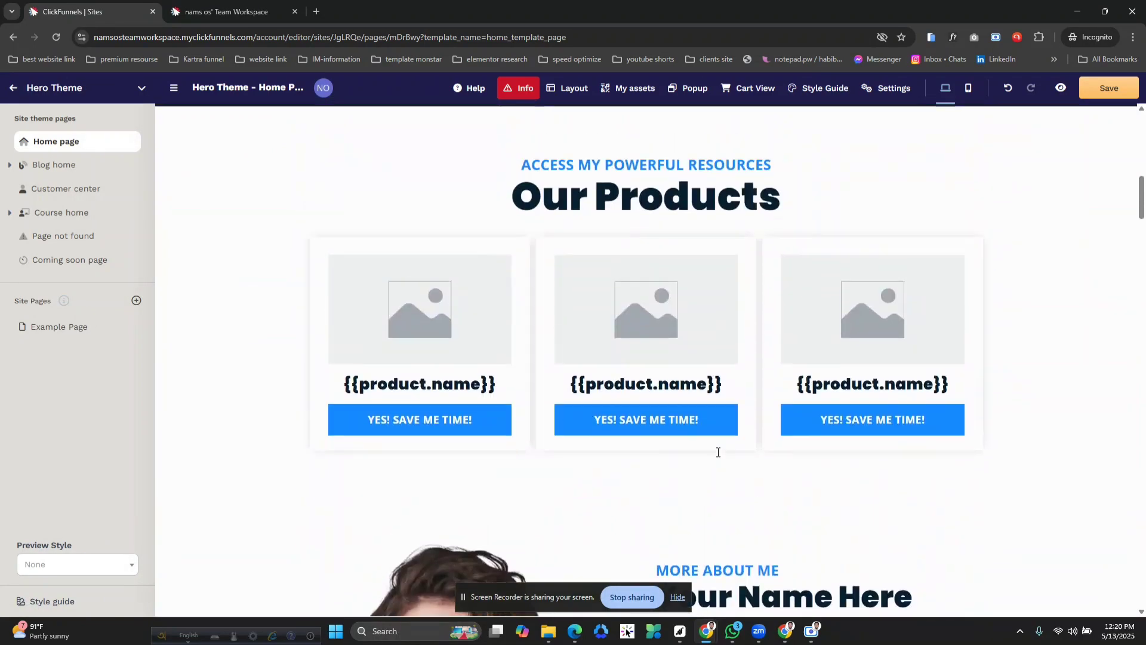
scroll(718, 452, up, 10)
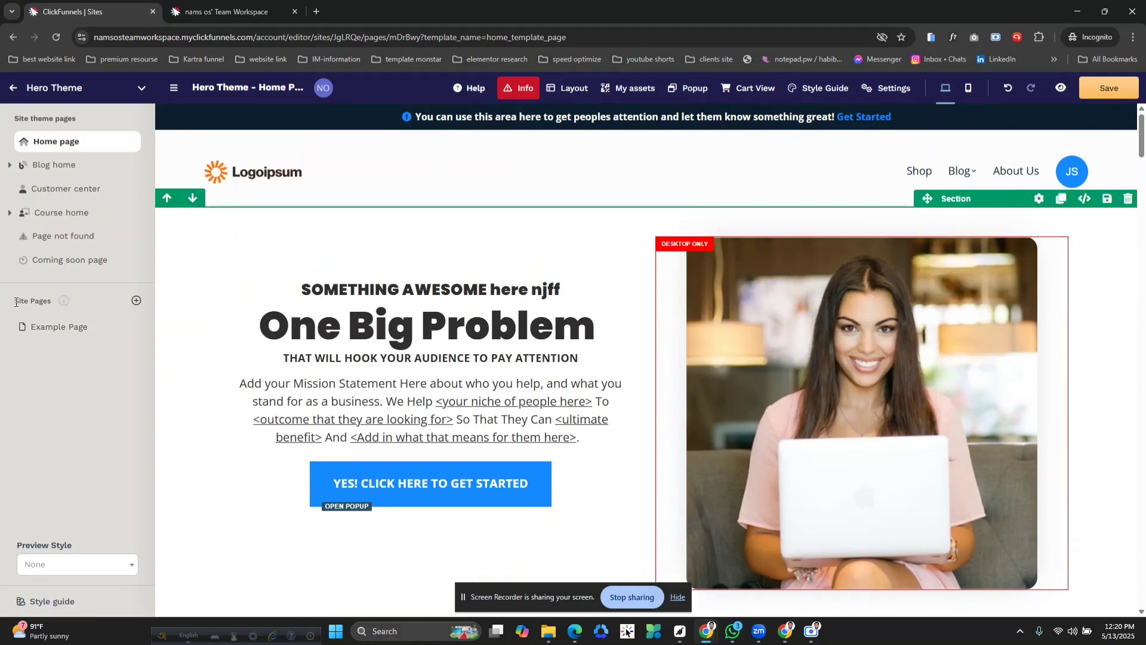
- Look through the page templates, create a new site page from blank named "landing page", and open it for editing
click(136, 301)
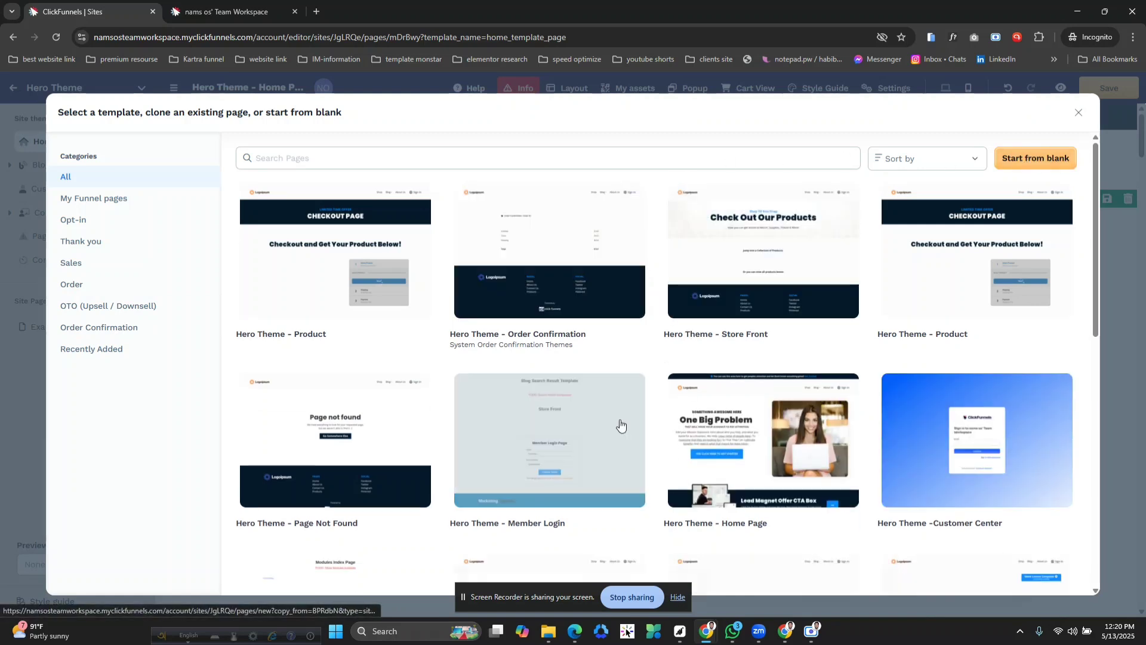
scroll(819, 348, down, 5)
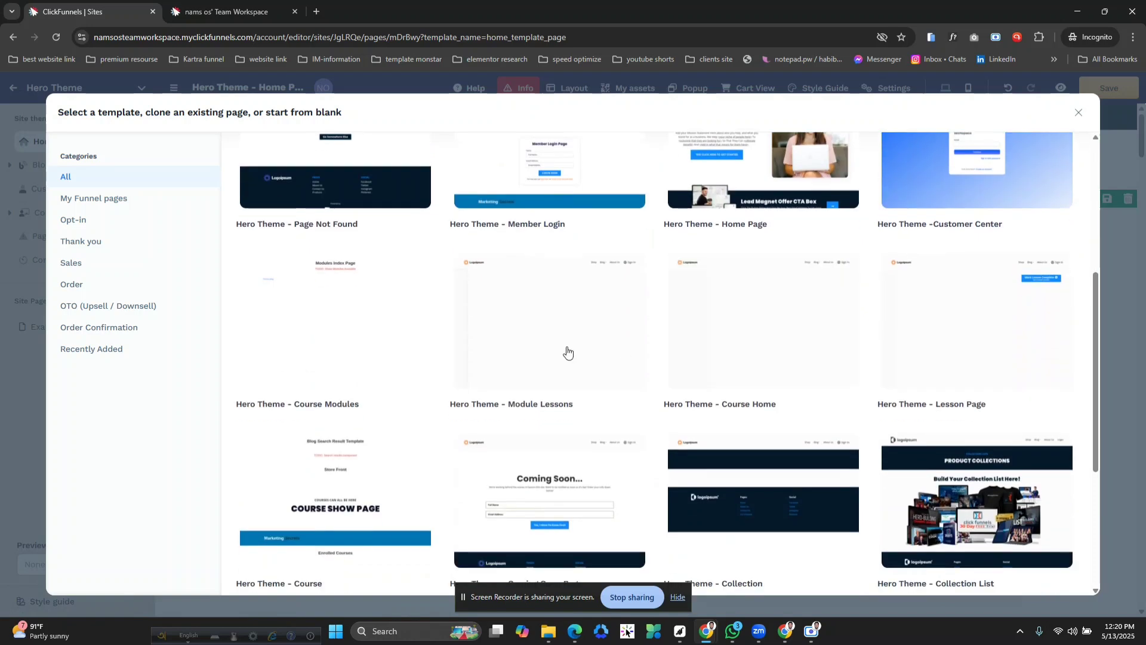
scroll(740, 465, down, 4)
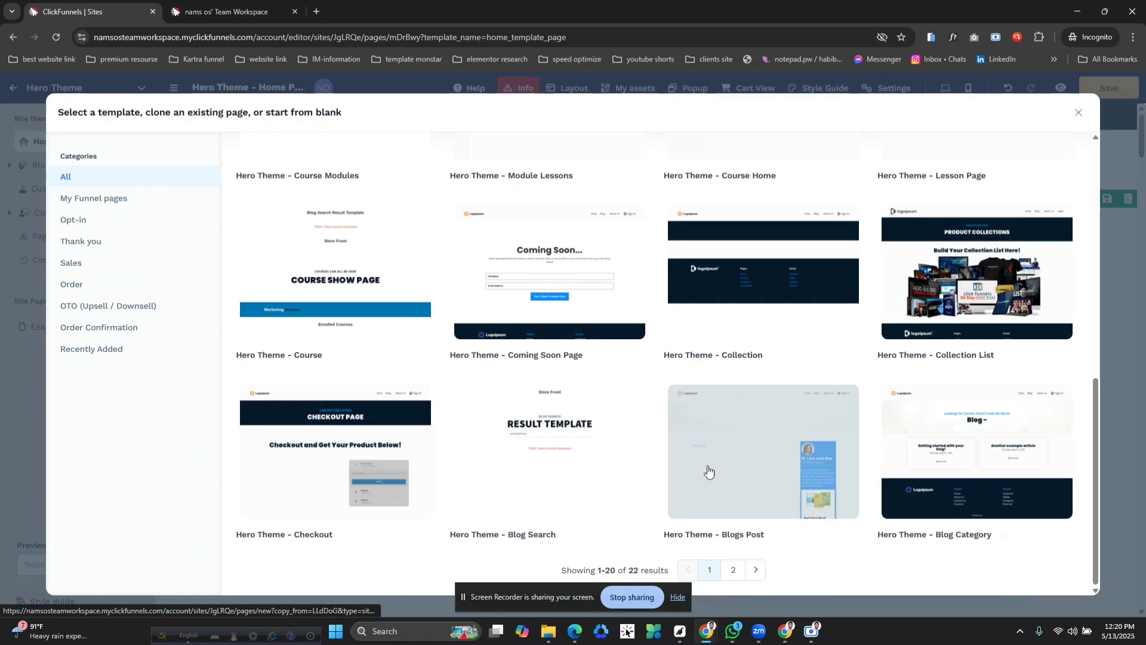
scroll(708, 468, up, 6)
scroll(708, 472, up, 3)
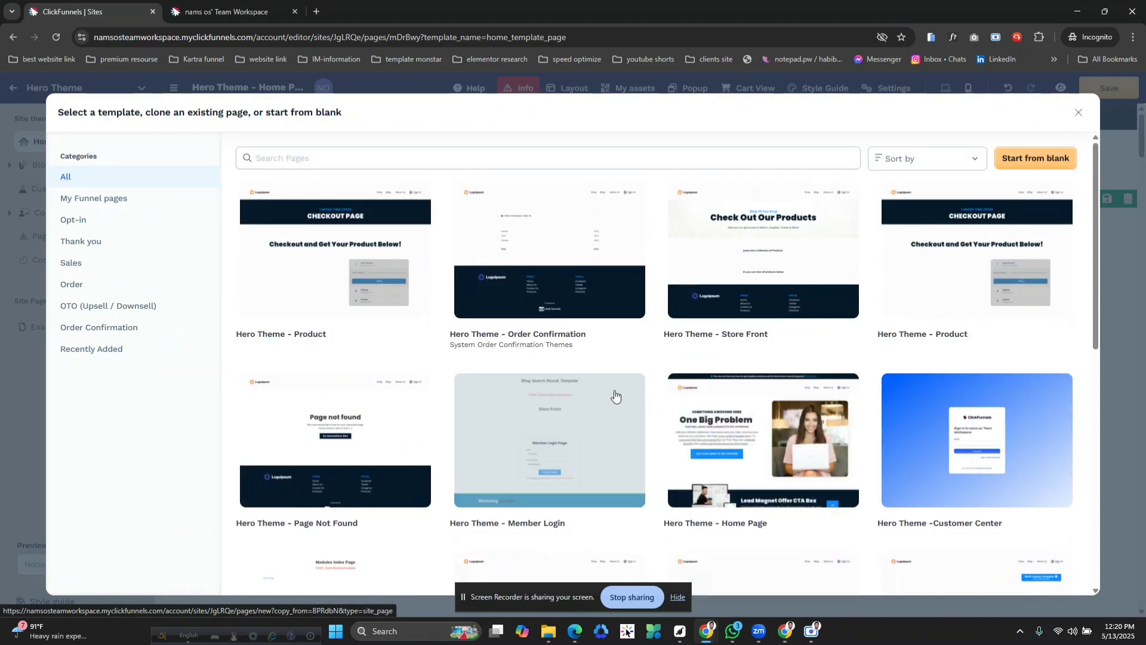
click(1036, 160)
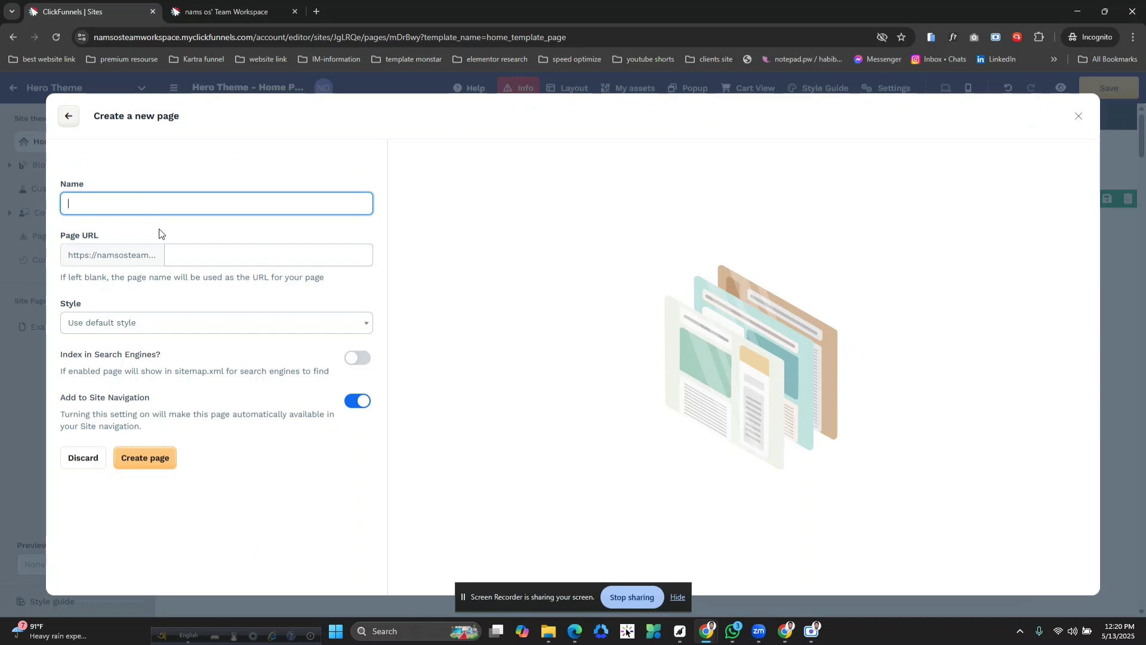
text(landing page)
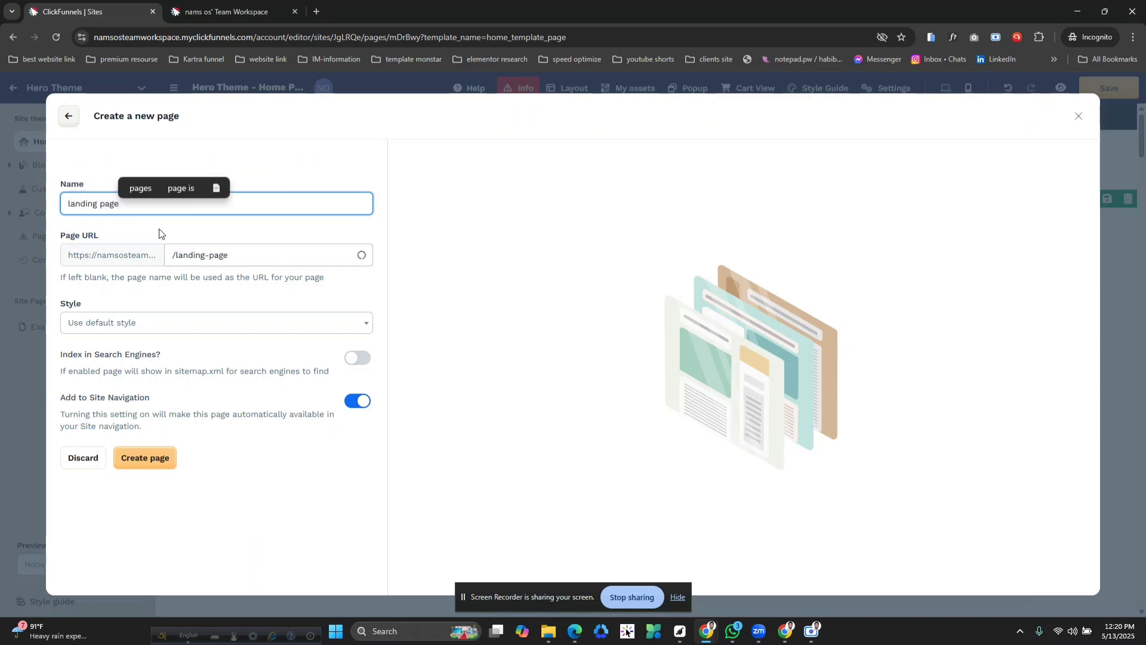
click(151, 496)
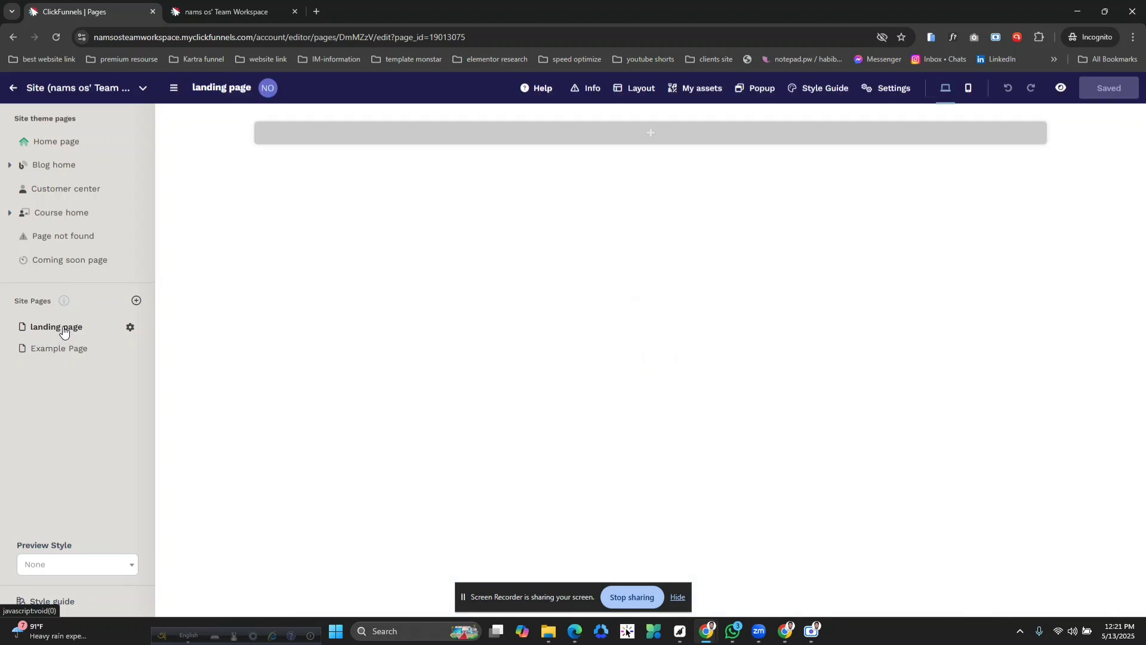
click(88, 326)
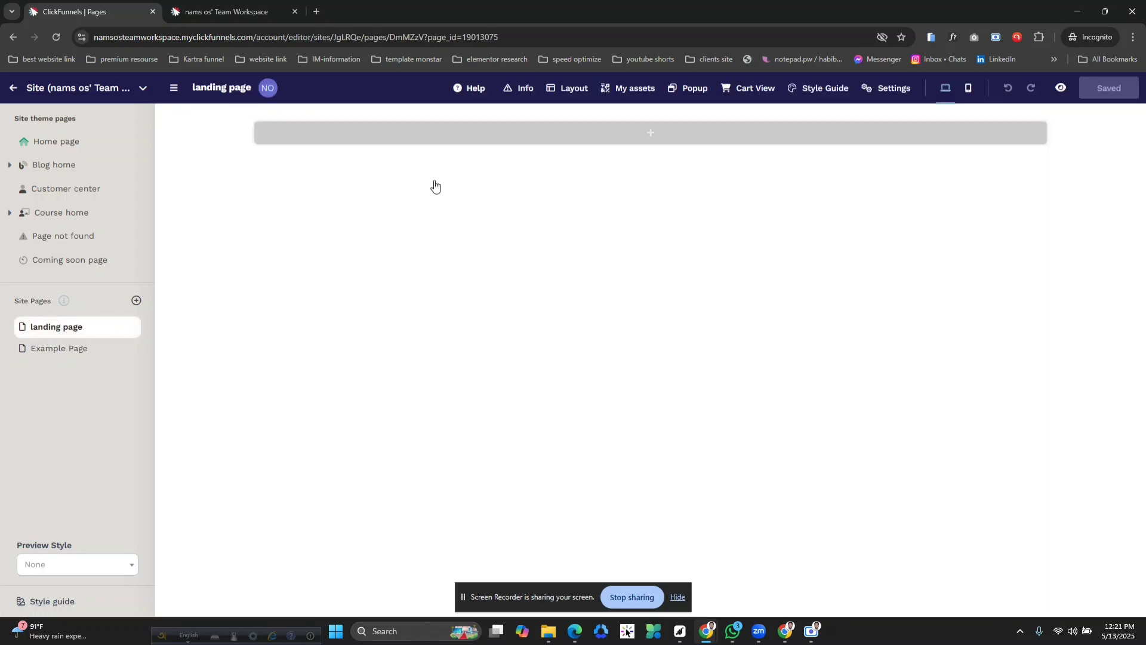
- Add a blank section with a 1-column row to the empty landing page
click(663, 135)
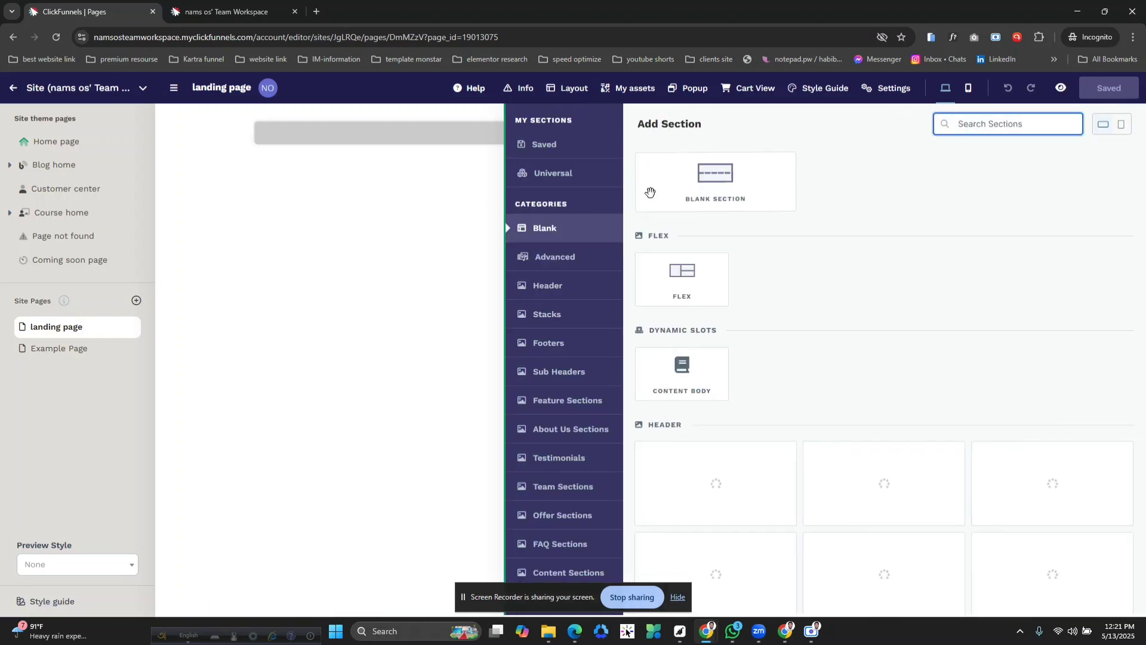
click(725, 186)
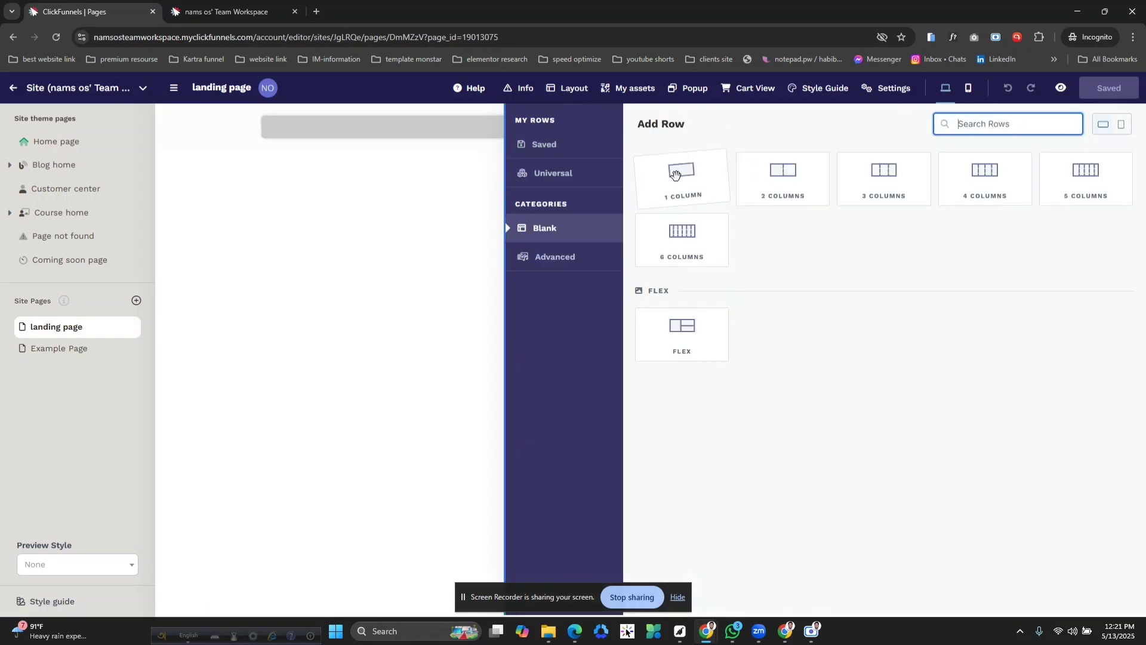
click(688, 190)
click(638, 211)
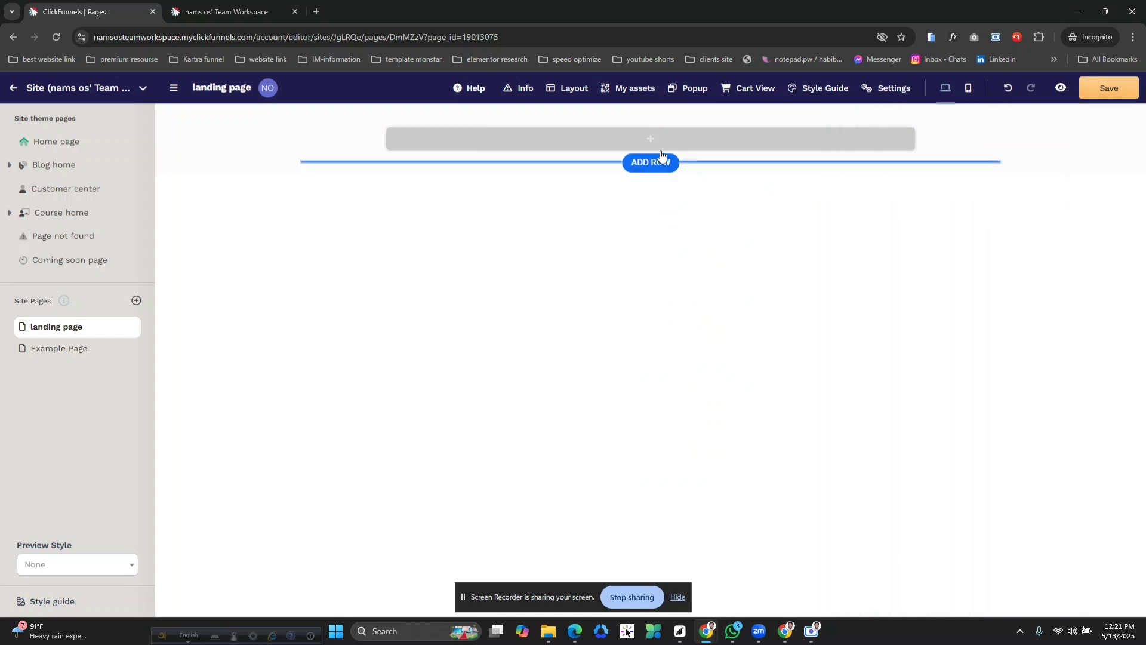
- Add a Headline element to the row and replace its text with "heading add"
click(653, 143)
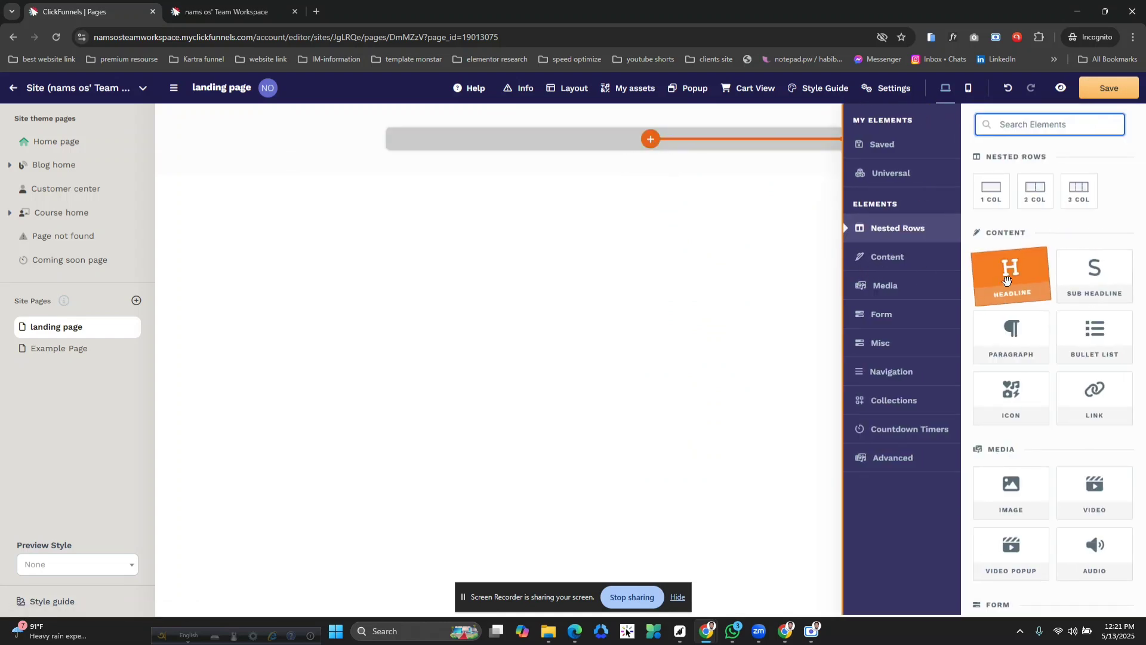
scroll(1110, 546, down, 6)
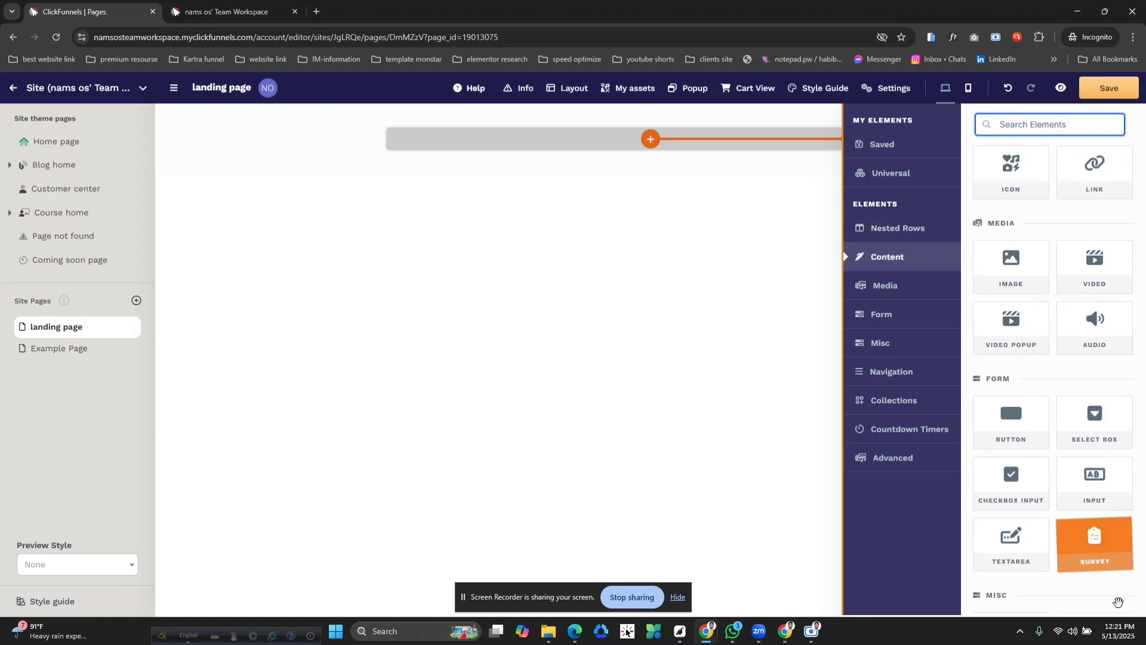
scroll(1122, 507, up, 6)
click(1011, 274)
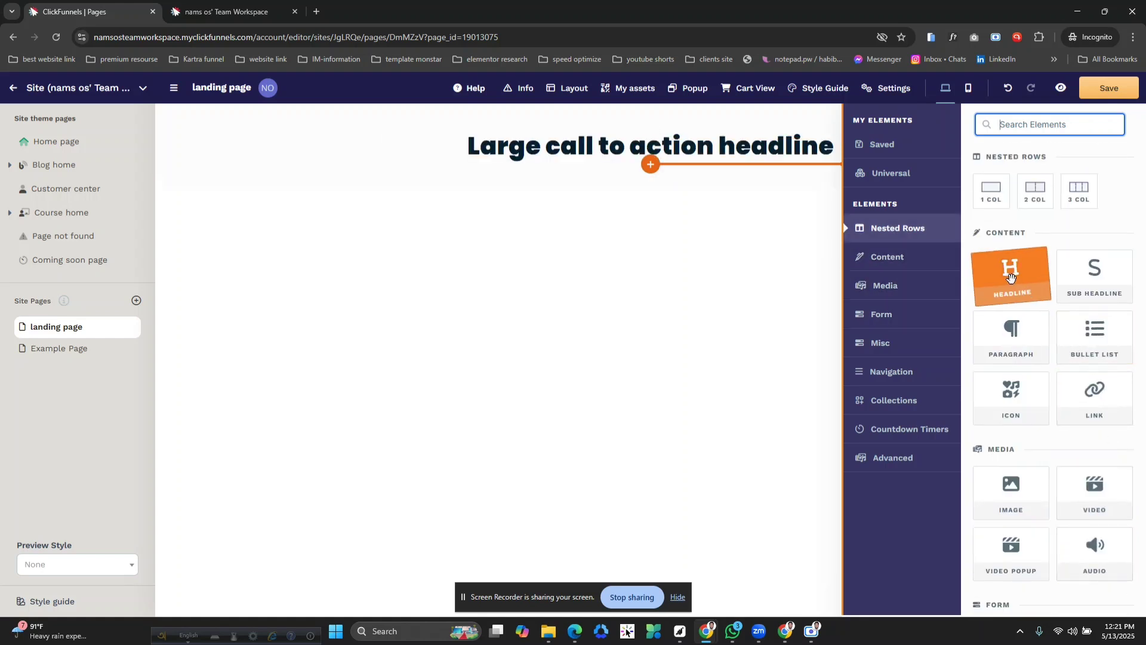
triple_click(751, 148)
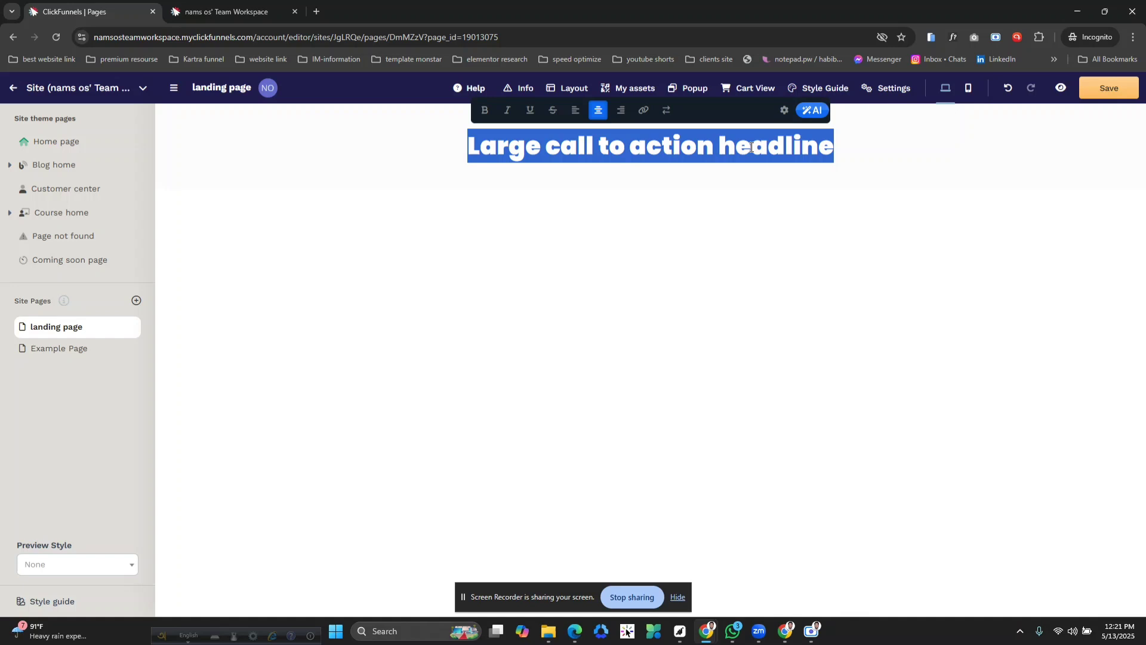
text(h)
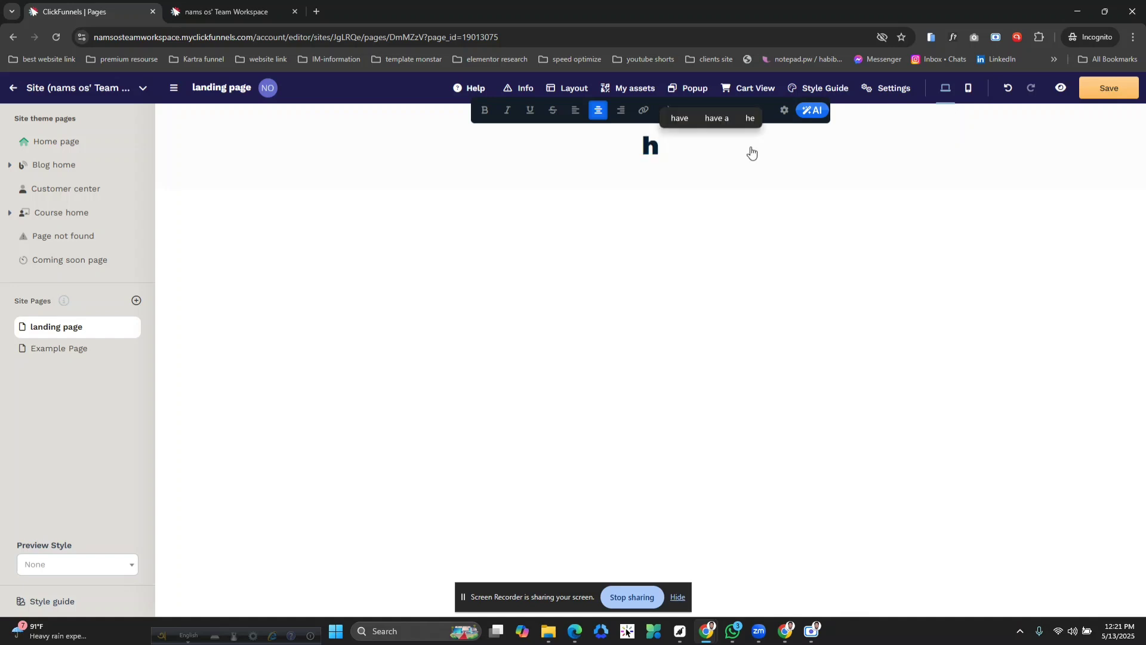
text(eading)
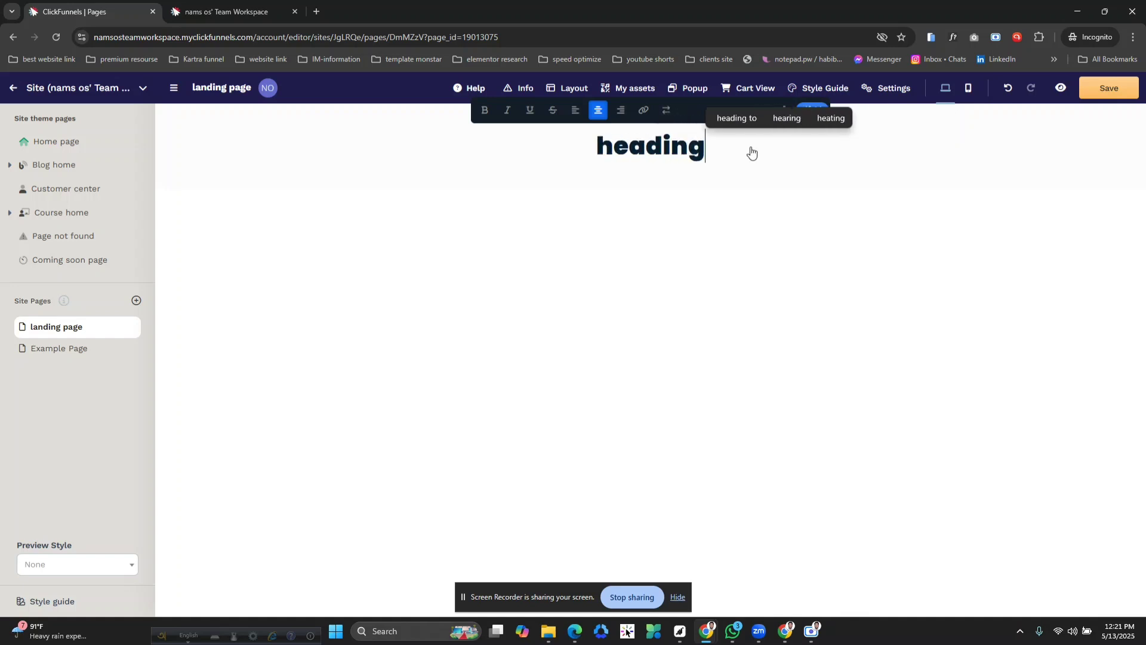
text( add)
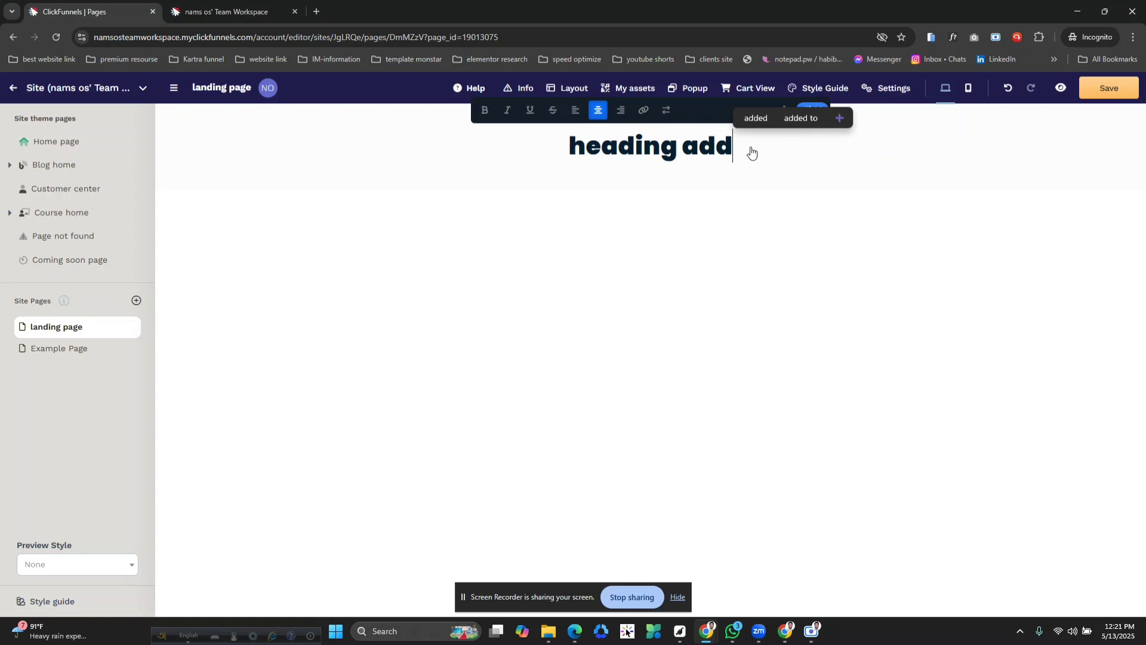
click(807, 234)
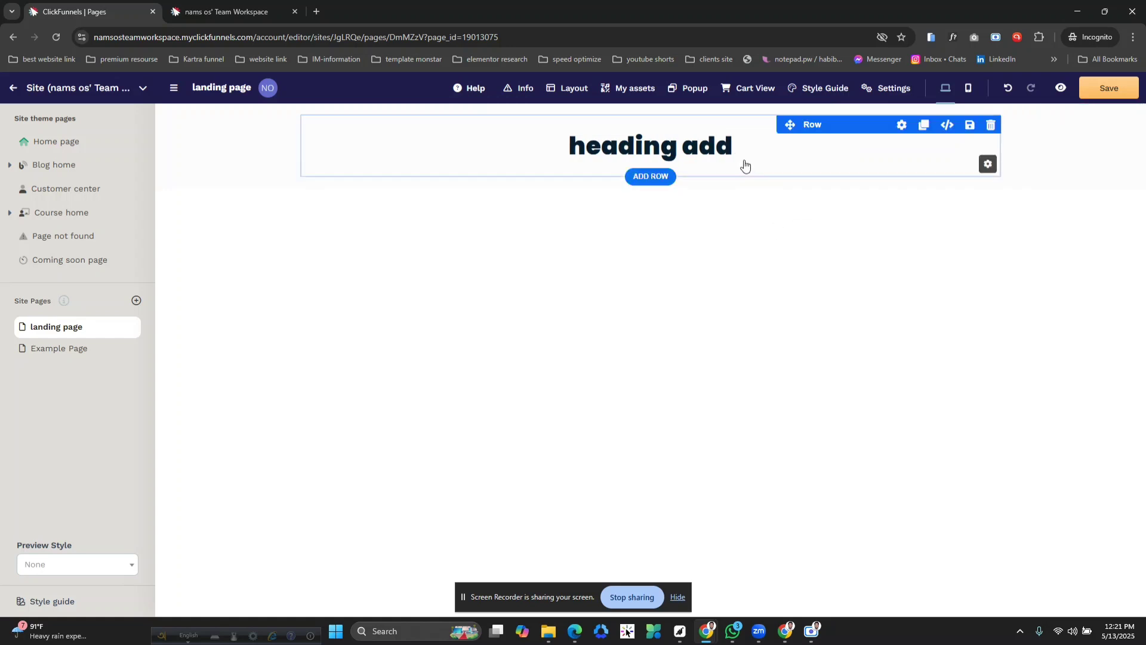
- Change the headline's text color to a bright blue in its element settings
click(883, 137)
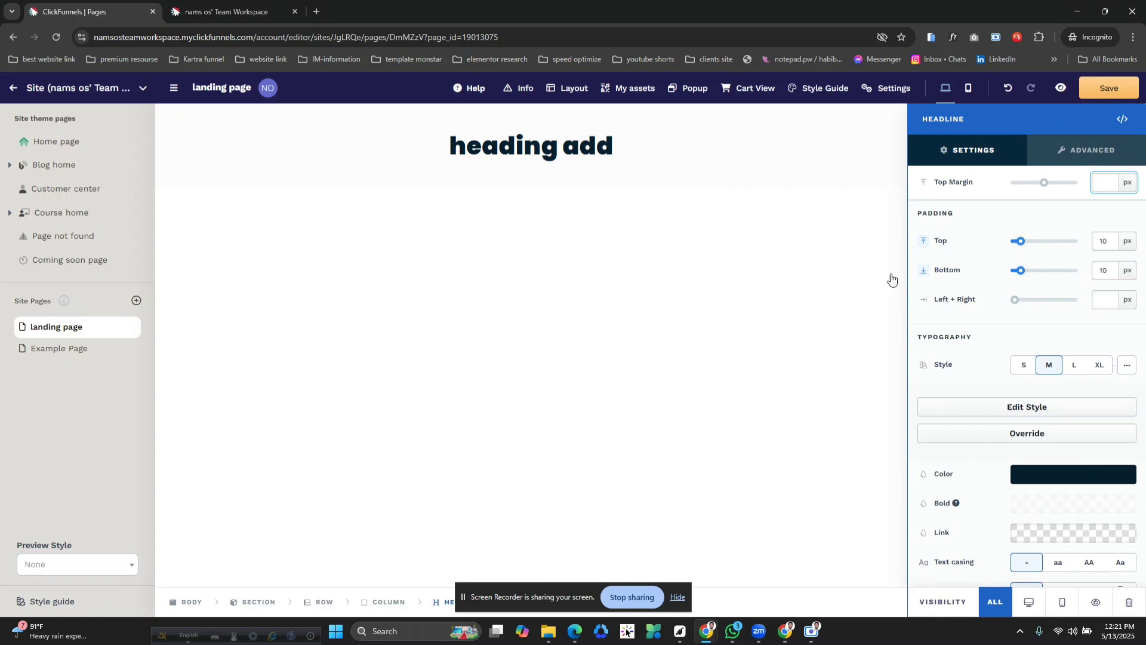
scroll(1058, 445, down, 1)
scroll(1058, 444, down, 1)
click(1054, 420)
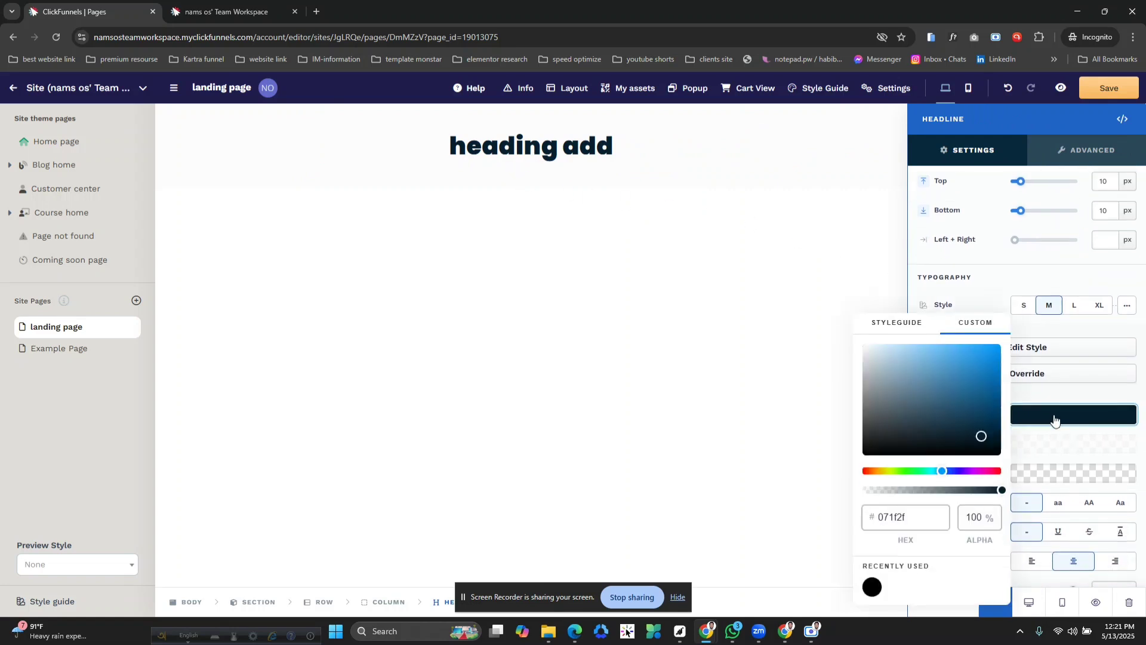
double_click(946, 519)
key(ctrl+v)
click(989, 312)
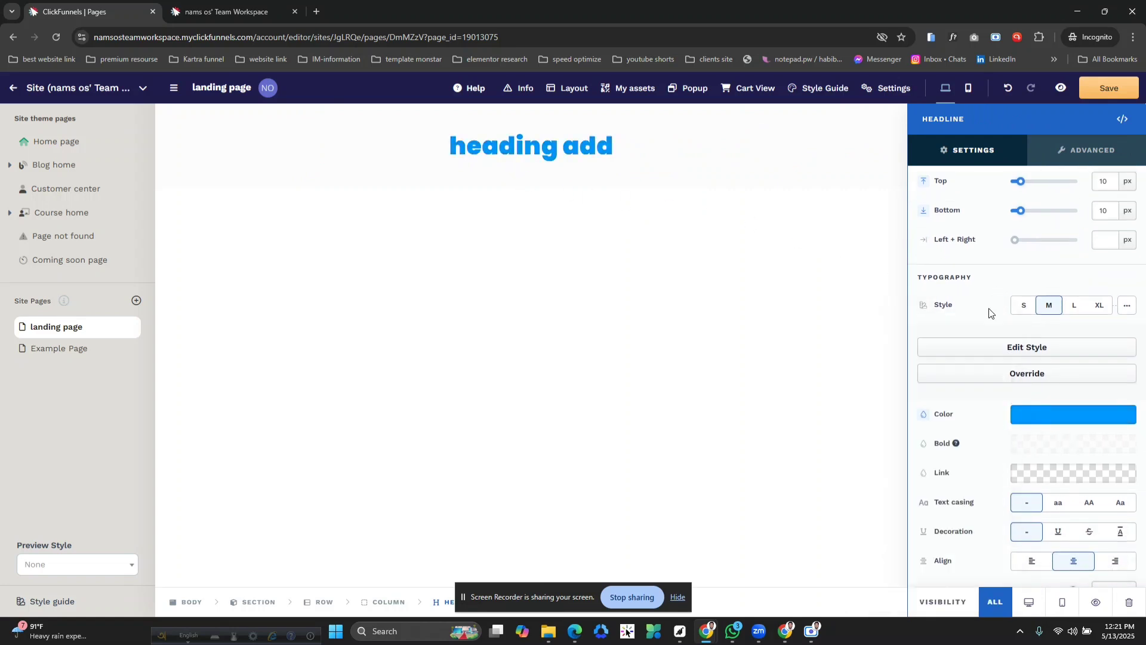
- Try out the headline's smaller typography sizes and set its style to XL
scroll(1070, 452, down, 2)
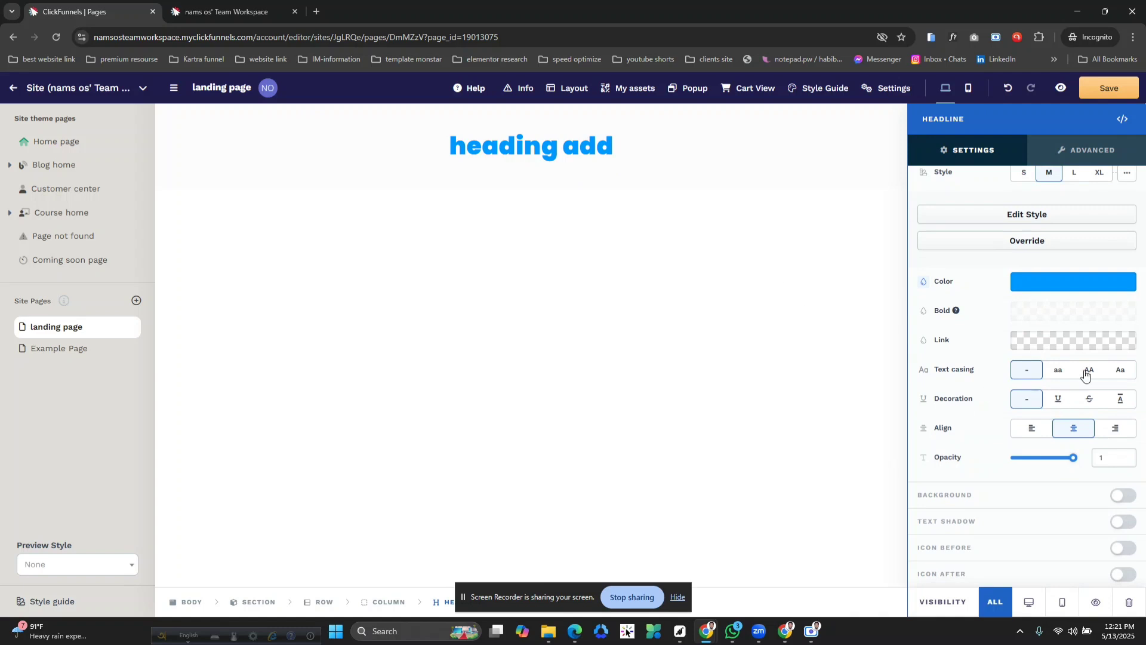
scroll(1068, 376, up, 3)
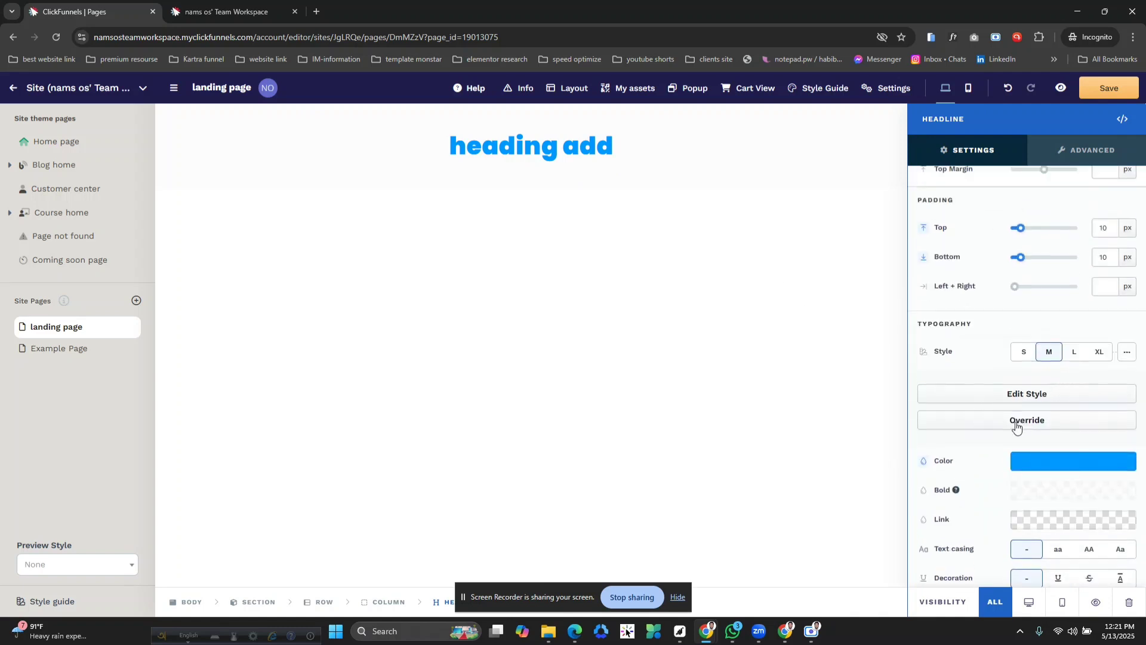
click(1053, 426)
scroll(1043, 394, down, 1)
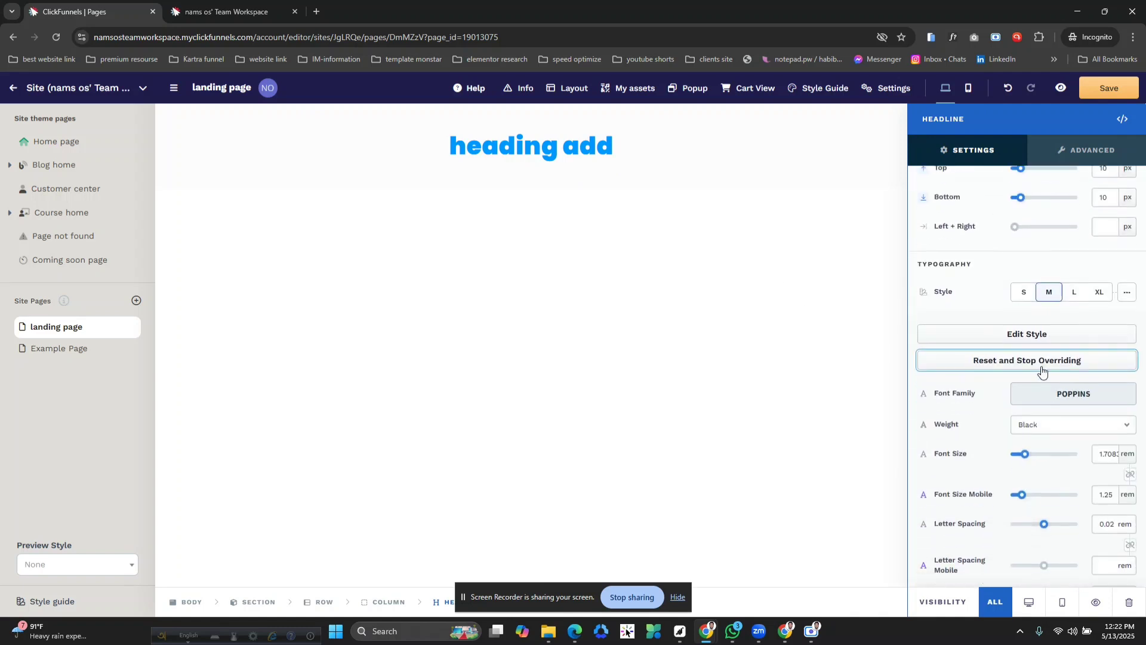
click(1021, 293)
click(1050, 293)
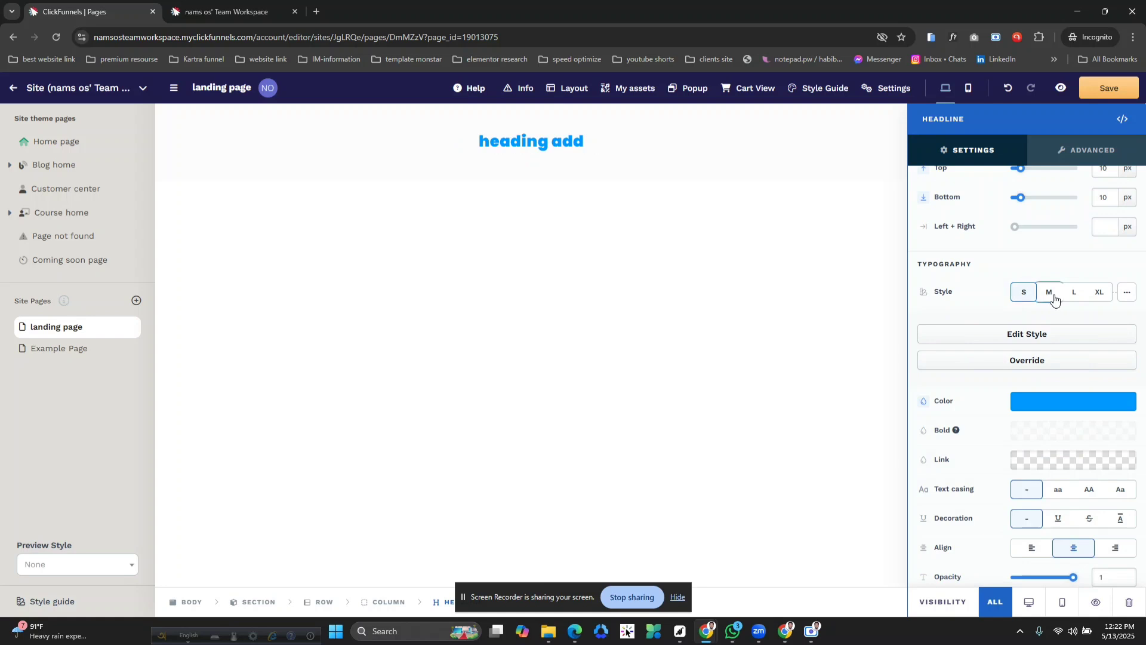
click(1074, 293)
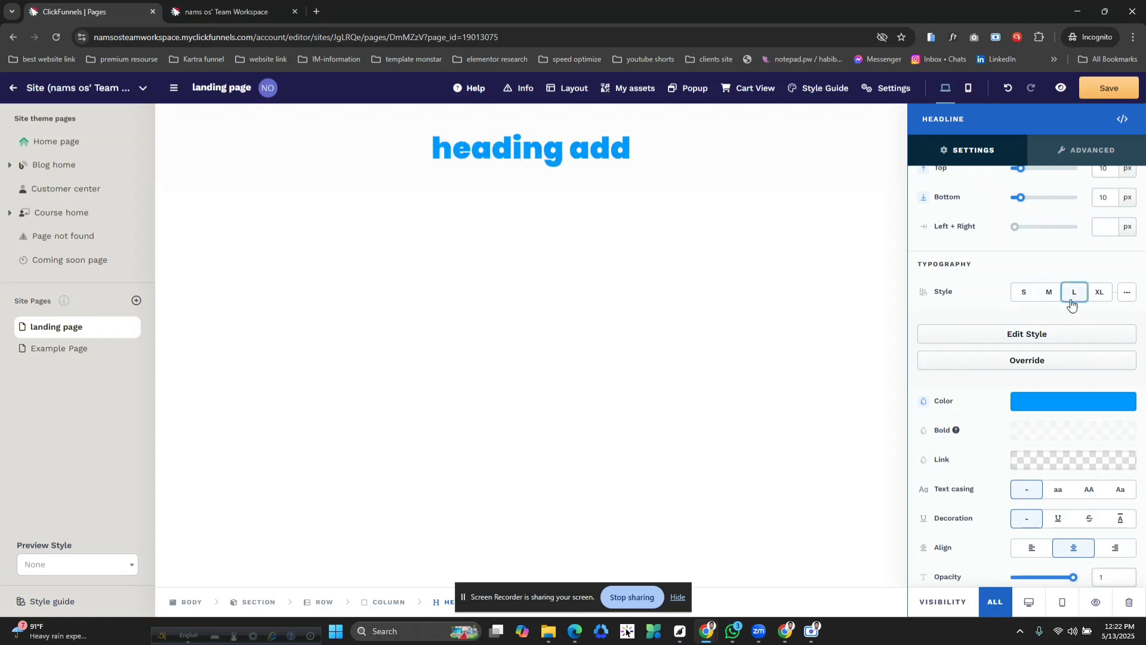
click(1100, 295)
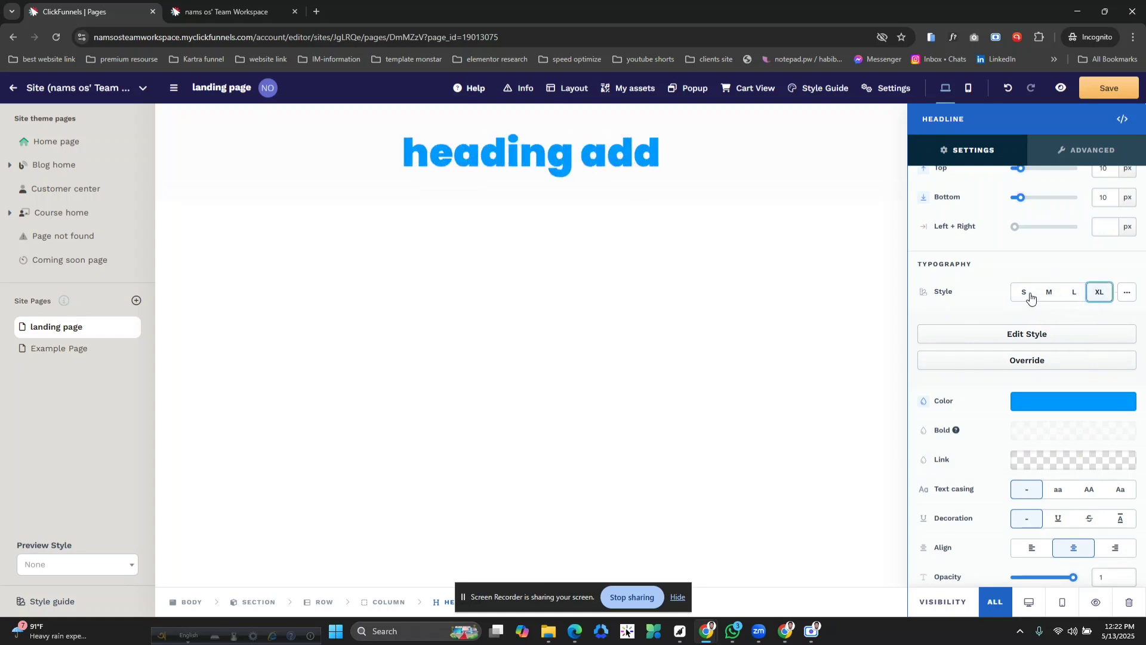
- Override the headline's typography style, increase its font size, and close its settings
click(1024, 359)
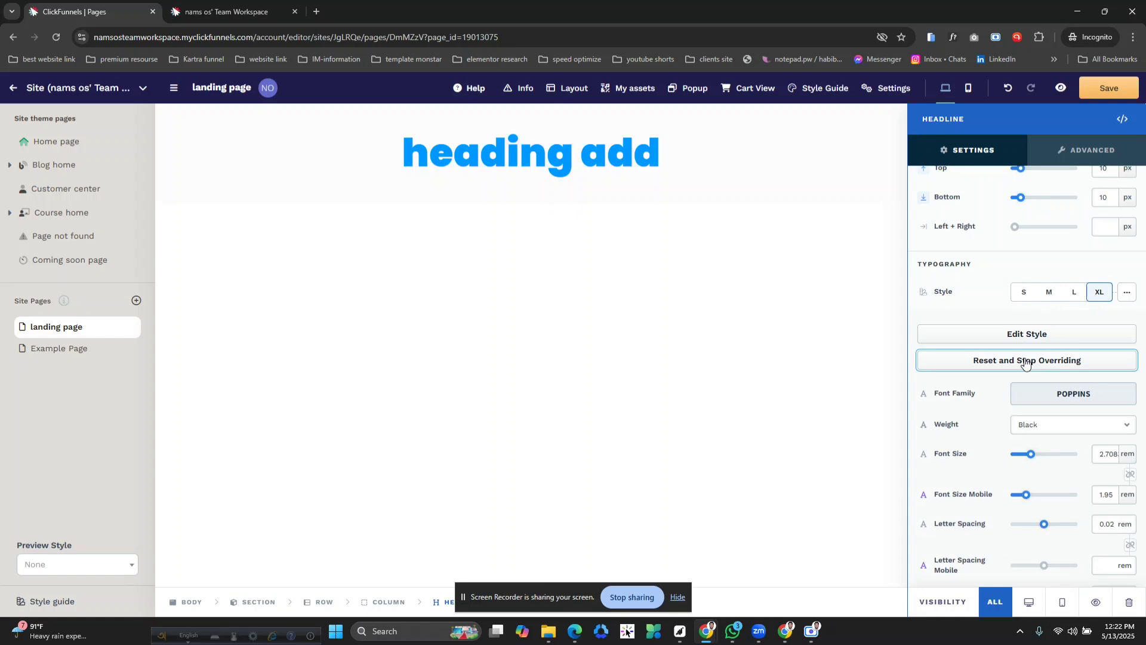
scroll(1032, 394, down, 1)
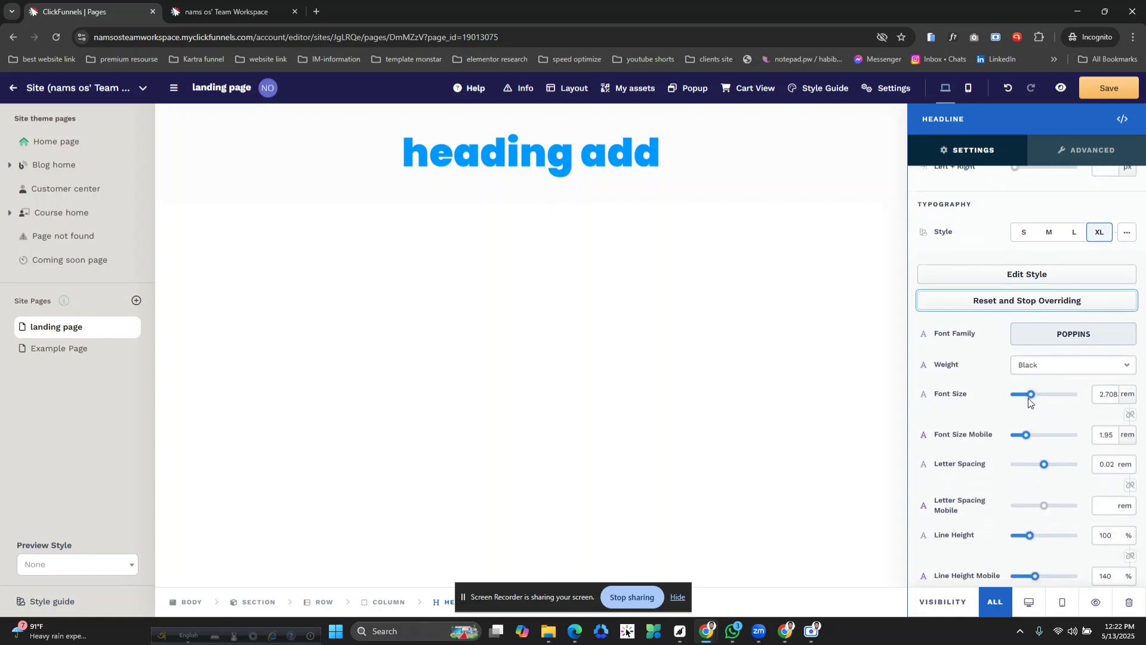
drag(1032, 395, 1034, 396)
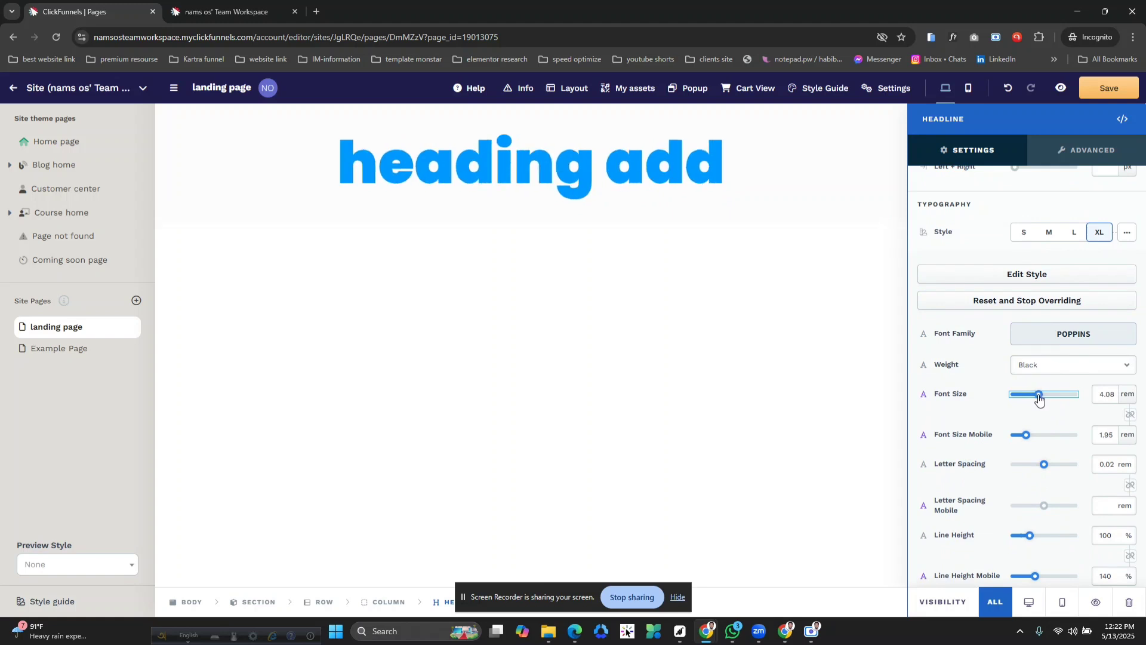
click(682, 276)
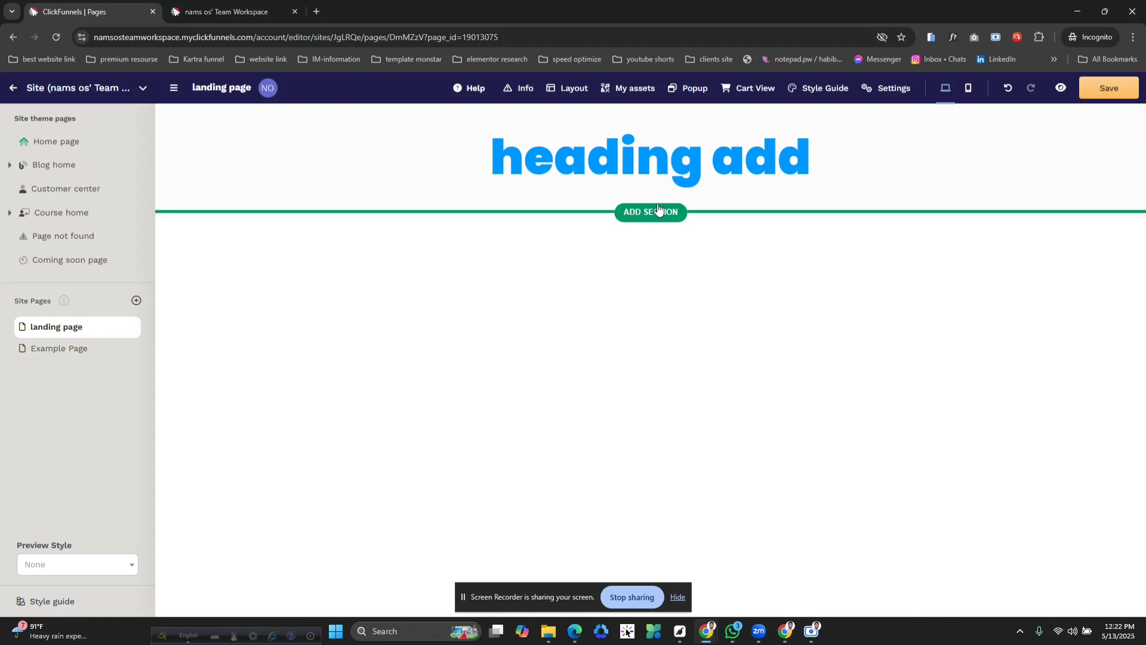
- Add the "Build Funnels. Launch Your Offers. Changes Lives." feature section with the makeup palette image below the heading section, and look it over
click(658, 210)
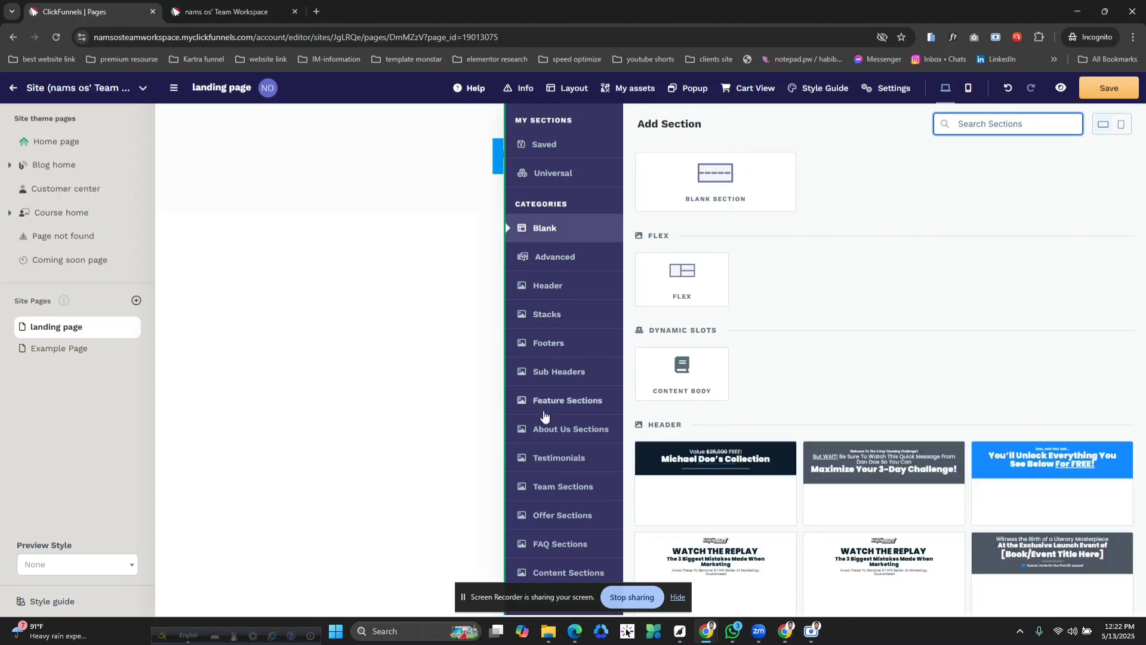
click(558, 430)
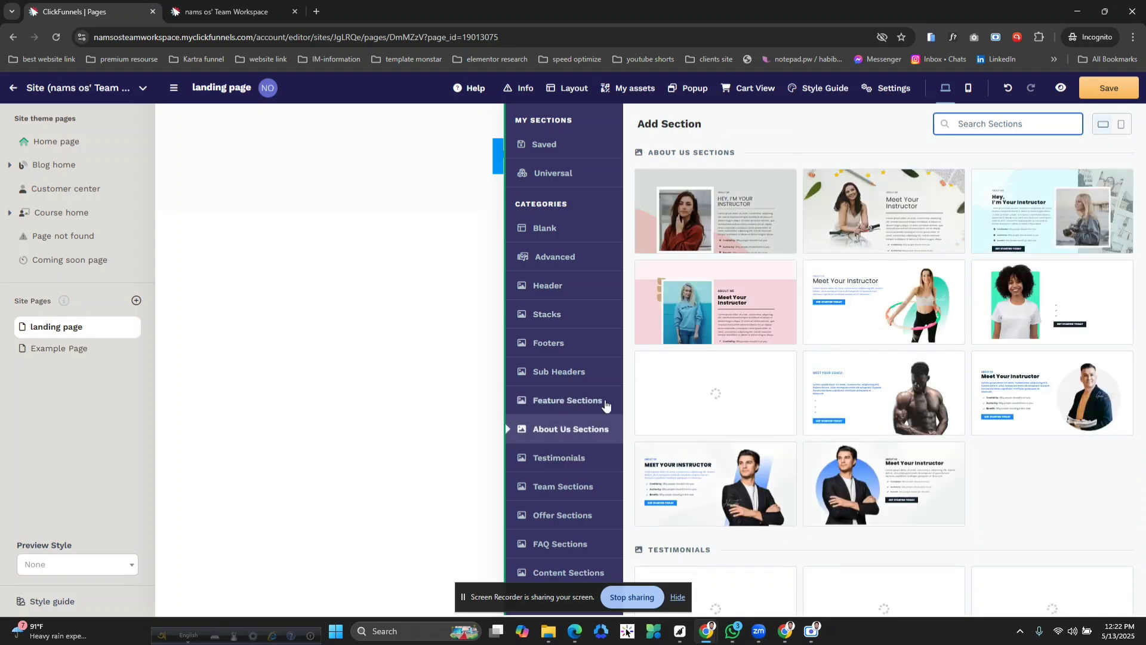
click(573, 404)
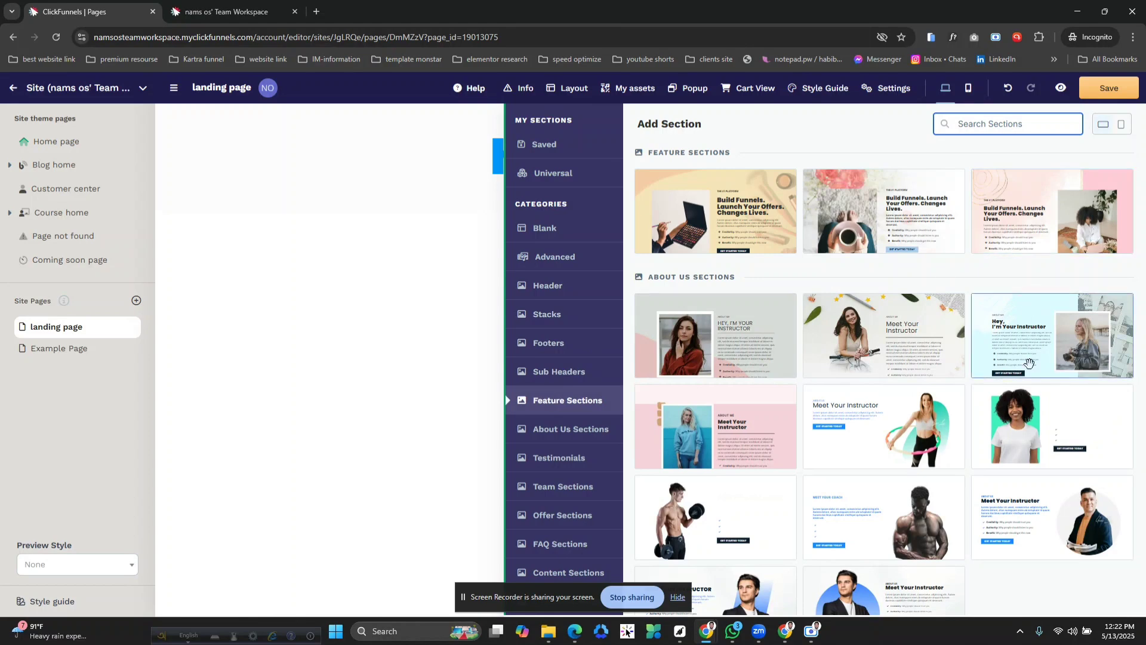
scroll(1044, 446, down, 4)
scroll(1045, 445, up, 5)
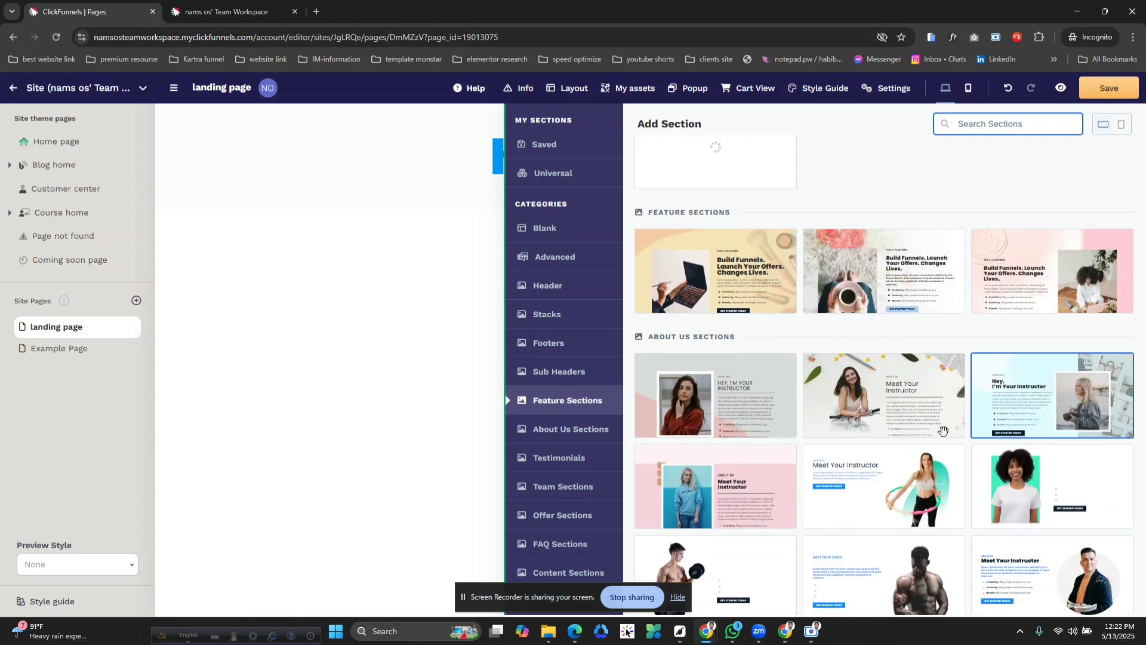
click(723, 277)
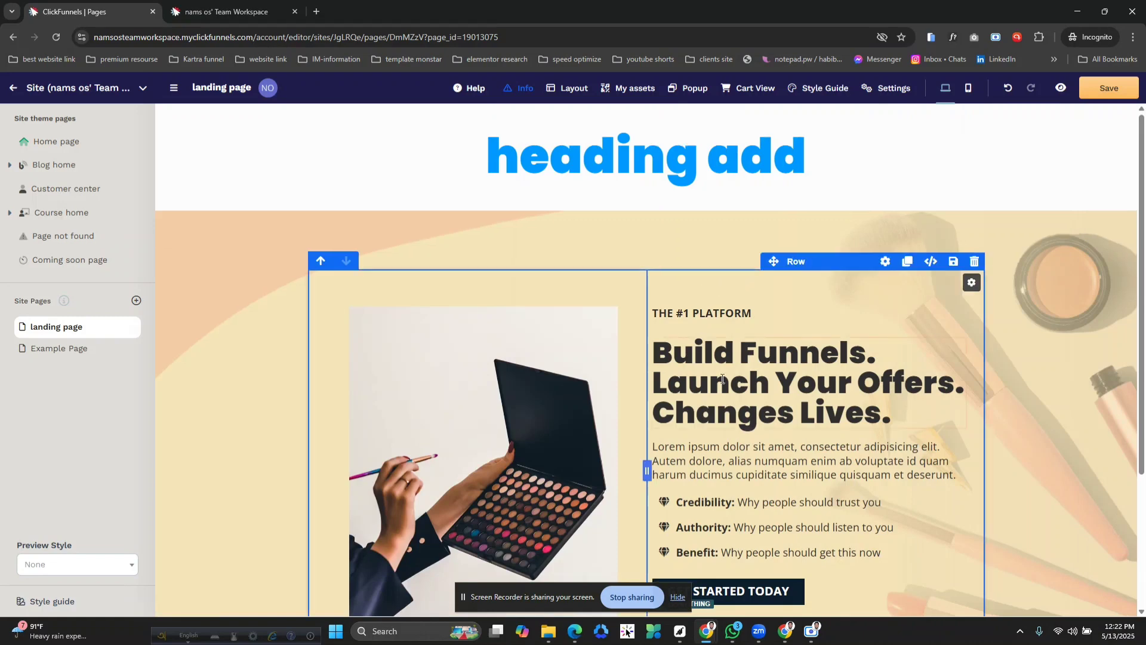
scroll(417, 358, down, 3)
scroll(245, 367, up, 3)
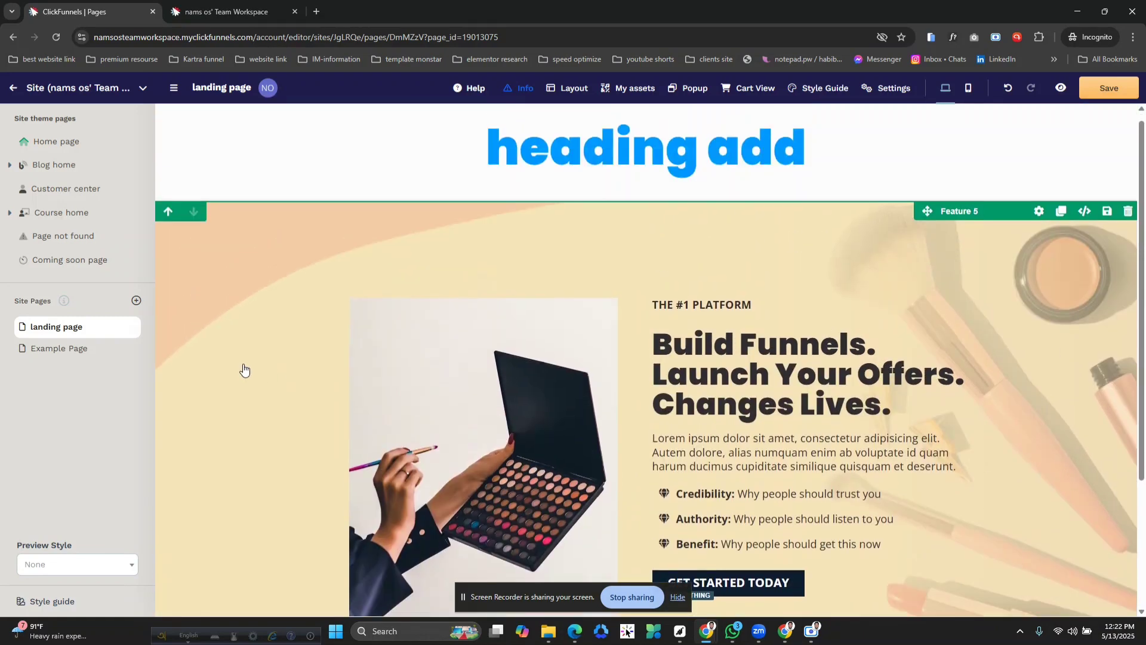
scroll(245, 370, down, 3)
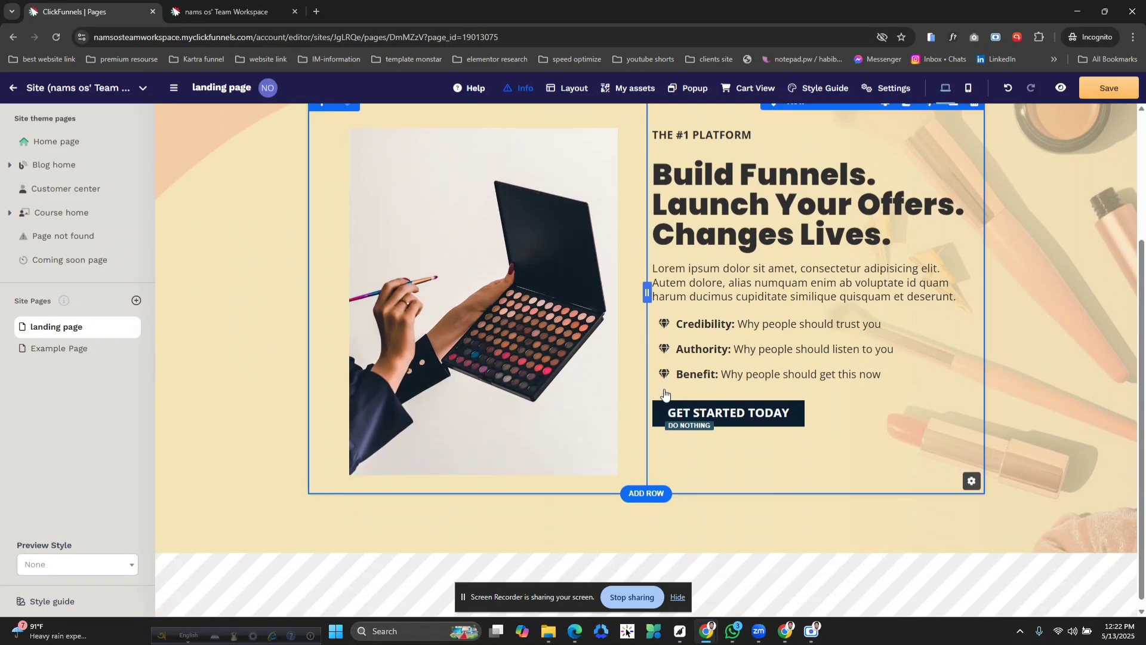
scroll(567, 372, up, 3)
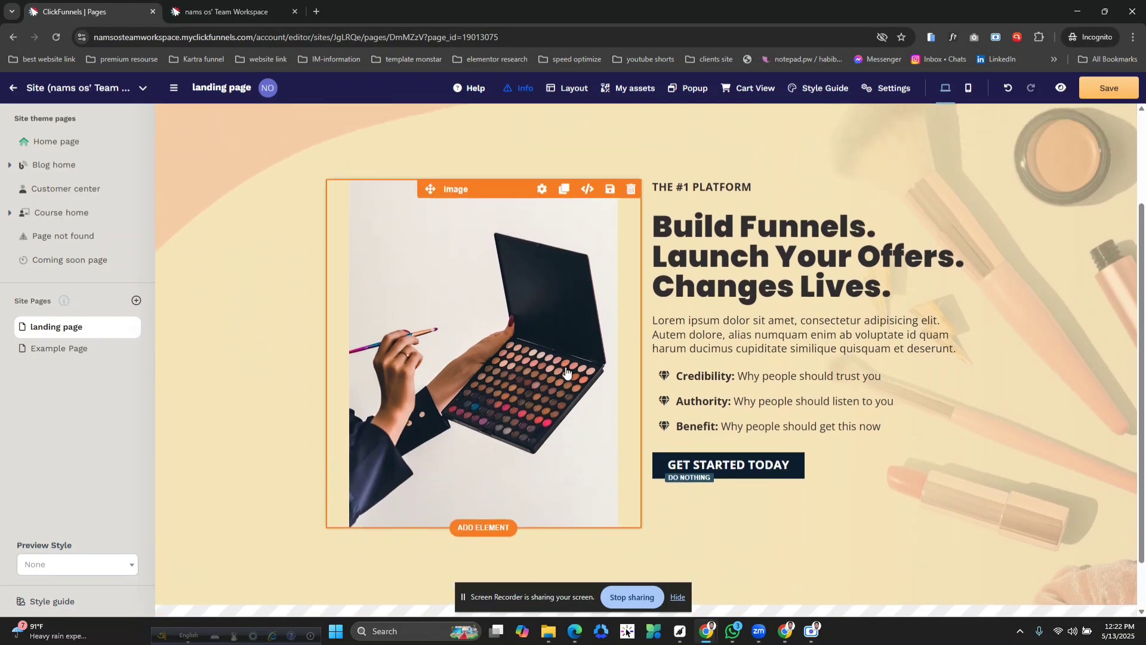